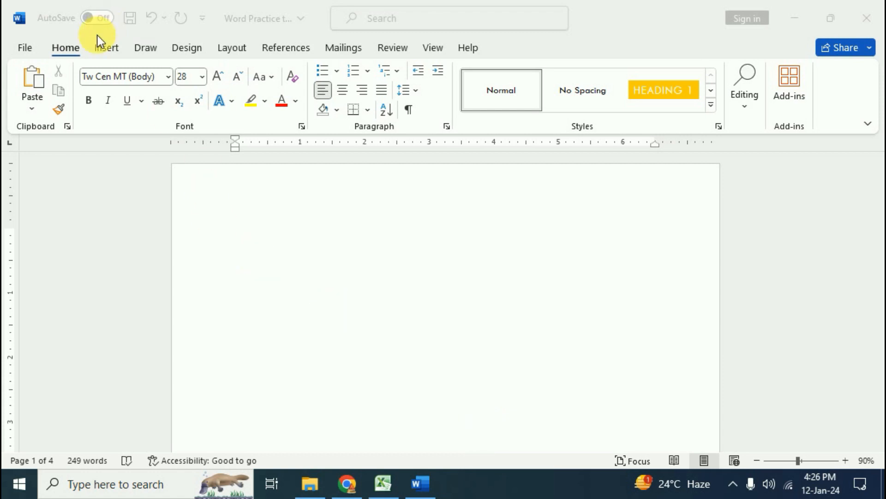
- Insert a table with six columns and five rows at the start of the blank first page
left_click(102, 50)
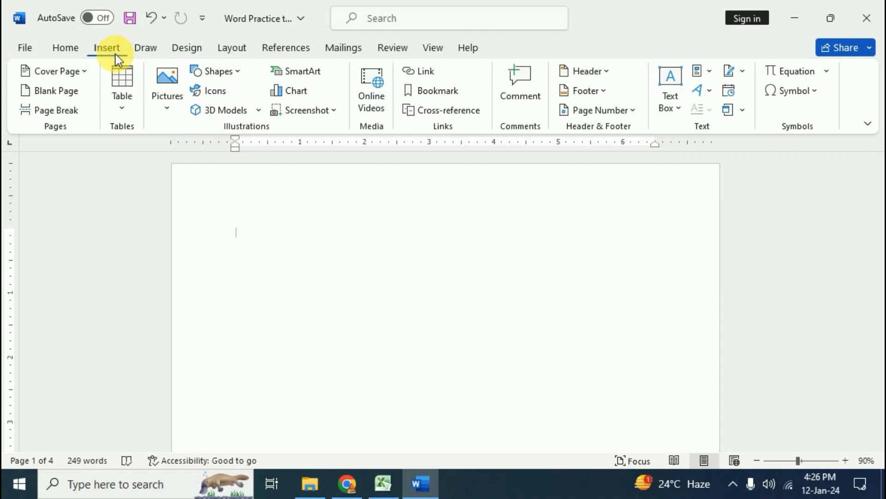
left_click(121, 110)
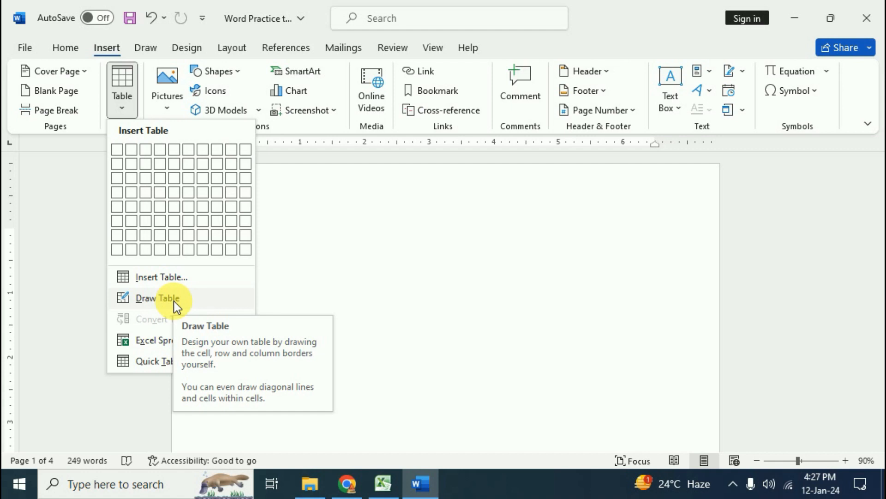
left_click(192, 208)
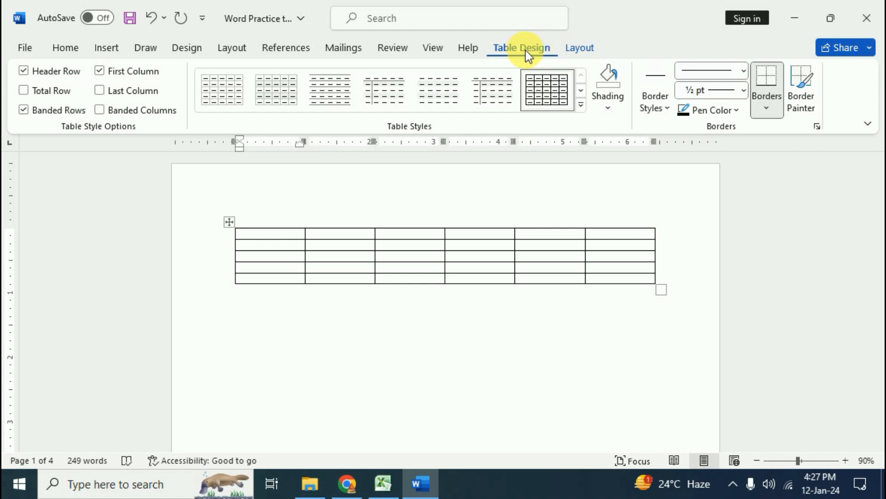
left_click(574, 51)
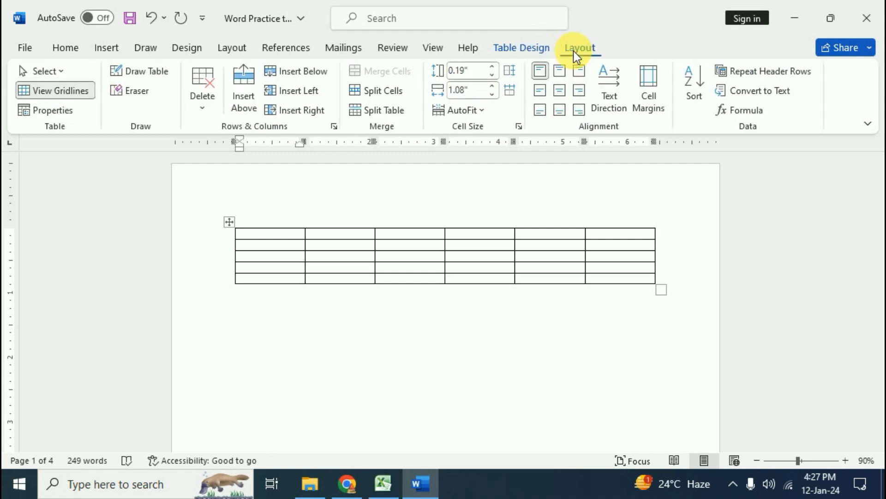
left_click(535, 50)
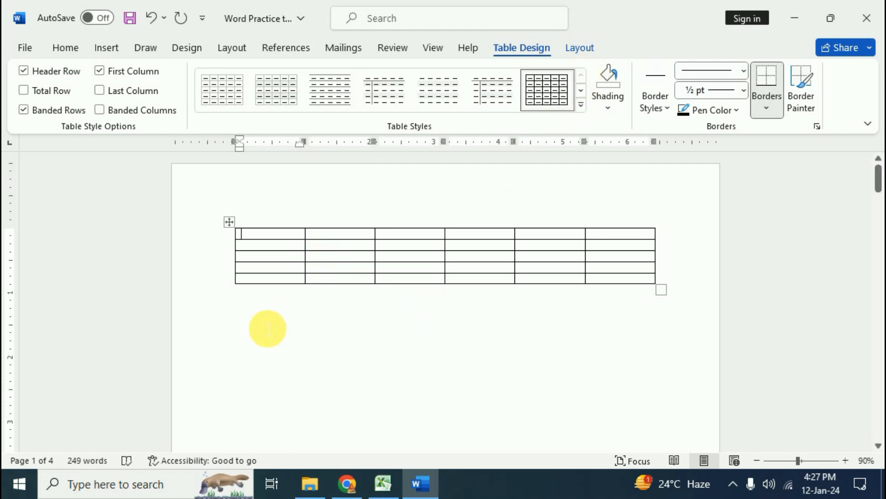
left_click(295, 349)
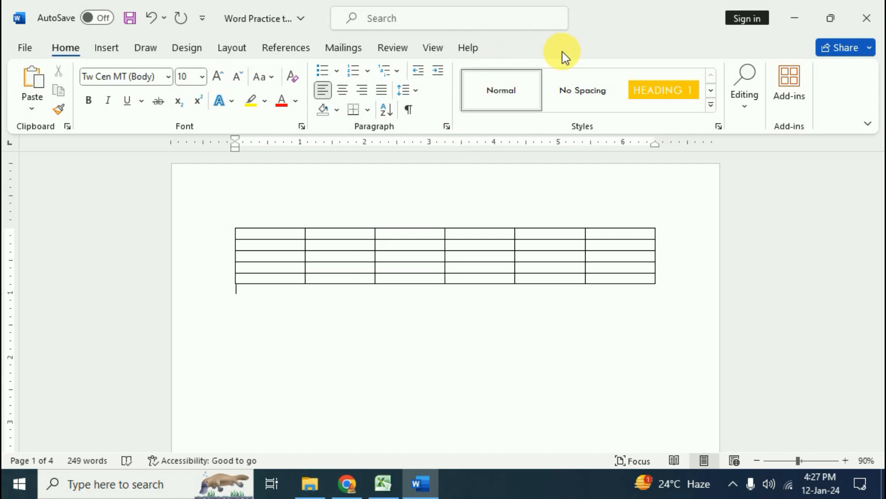
left_click(278, 251)
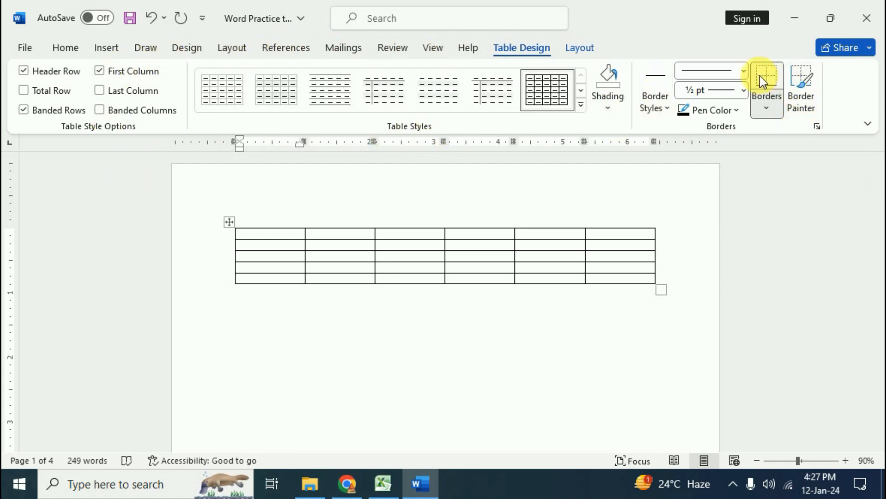
left_click(588, 47)
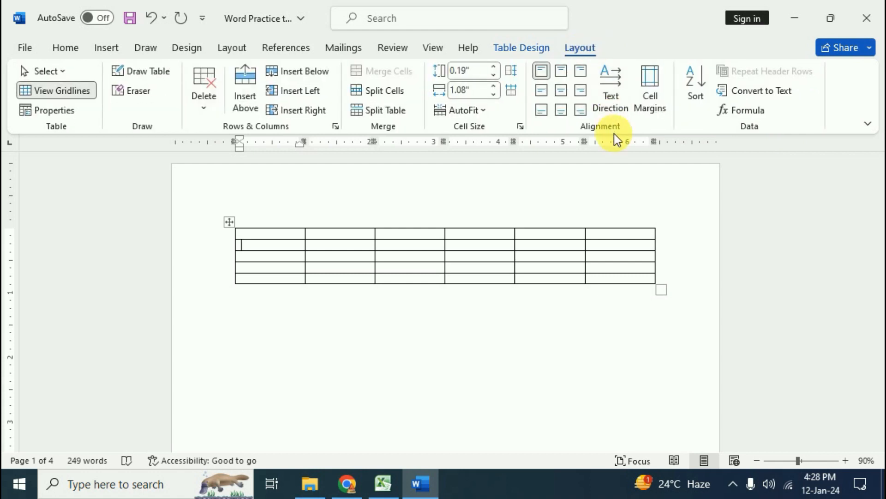
- Try the orange list table style with a filled header, followed by the solid red list table style, on the new table
left_click(523, 48)
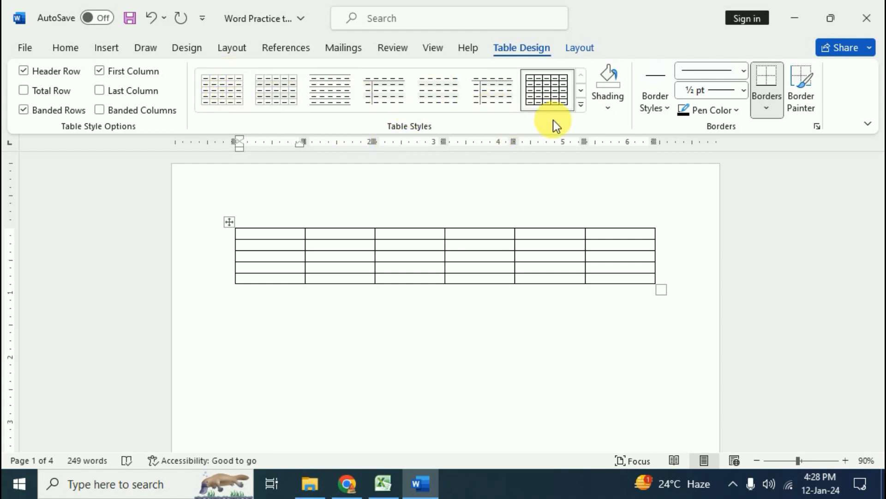
left_click(581, 105)
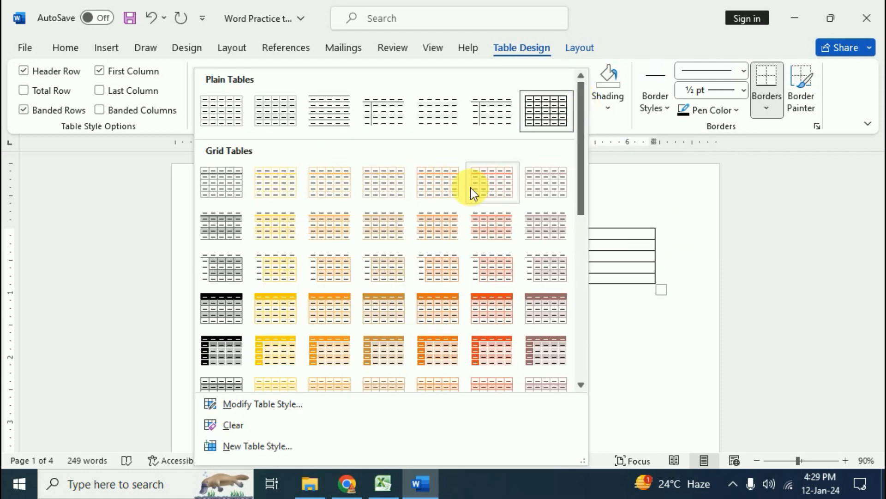
scroll(416, 261, "down", 5)
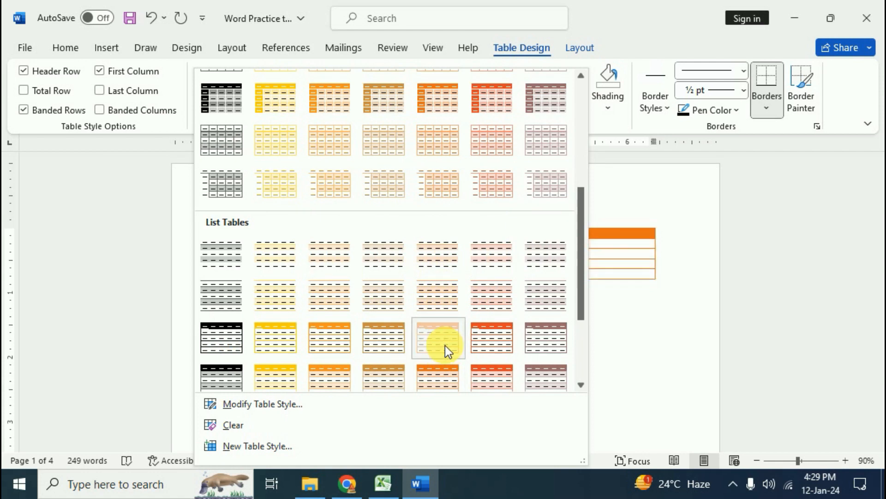
left_click(445, 346)
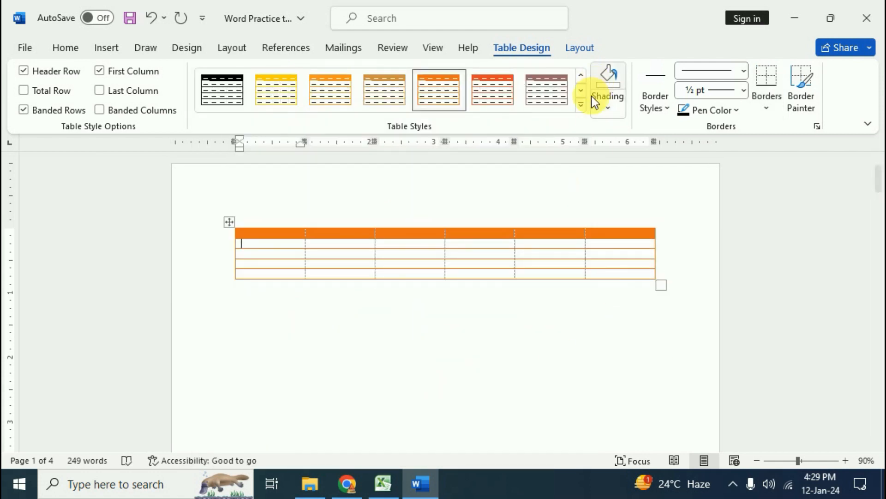
left_click(585, 107)
left_click(492, 279)
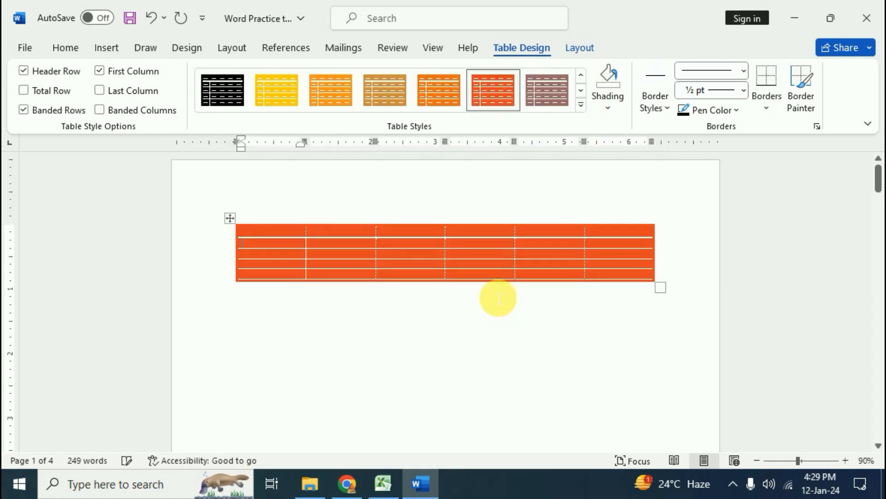
- Apply the gold grid table style with a filled header row, filled first column and banded rows to the new table
left_click(584, 108)
scroll(420, 306, "down", 2)
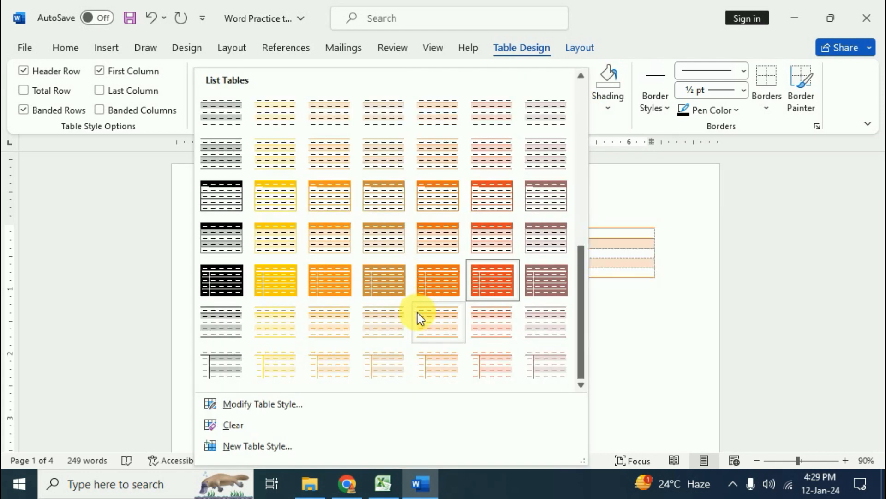
scroll(375, 306, "up", 9)
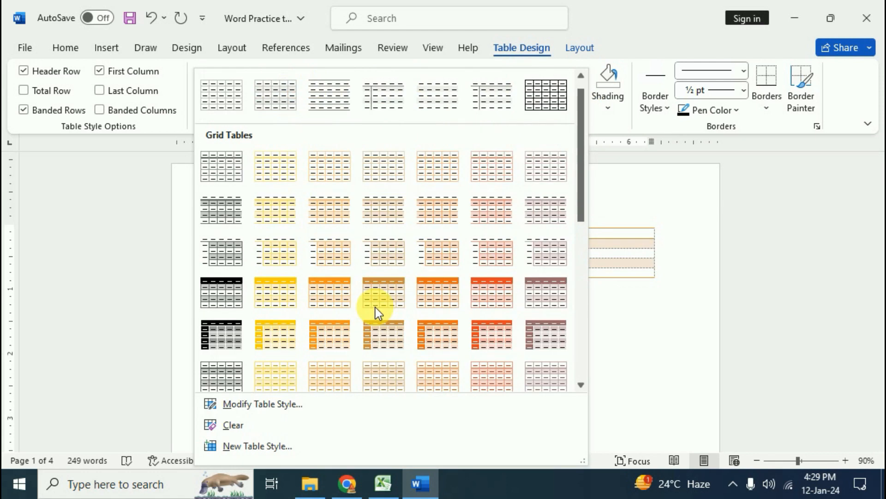
left_click(296, 326)
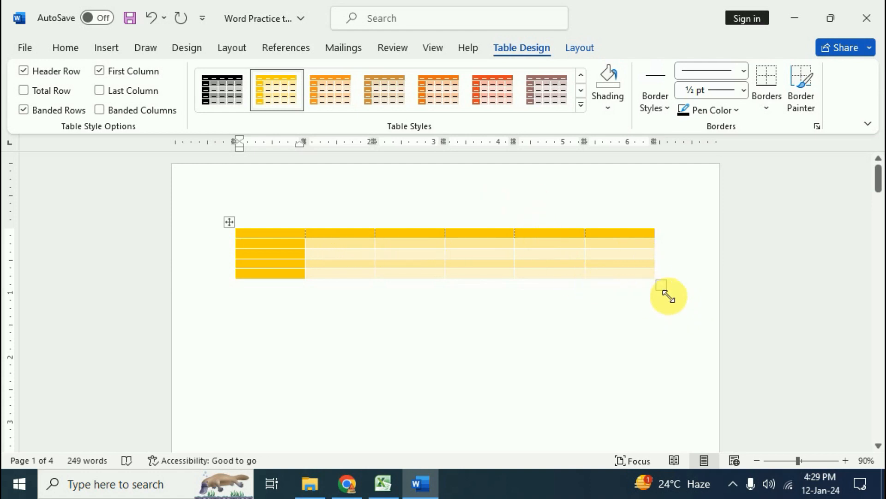
- Enlarge the gold table from its lower corner to about 6.6 inches wide and 1.7 inches high
left_click_drag(665, 292, 668, 330)
left_click(430, 277)
left_click(496, 277)
left_click(571, 277)
left_click(643, 284)
mouse_move(673, 331)
left_mouse_down()
mouse_move(649, 311)
mouse_move(665, 339)
left_mouse_up()
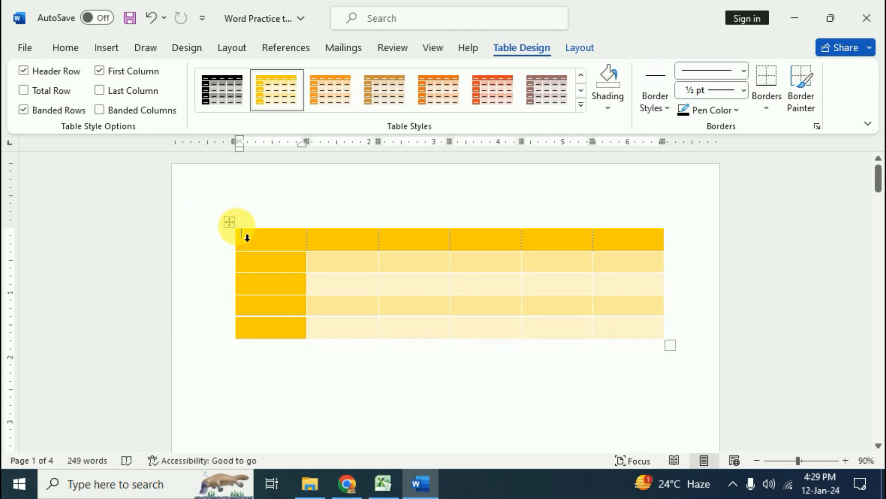
- Select the entire gold table and clear the selection by placing the cursor in its third column
left_click(229, 221)
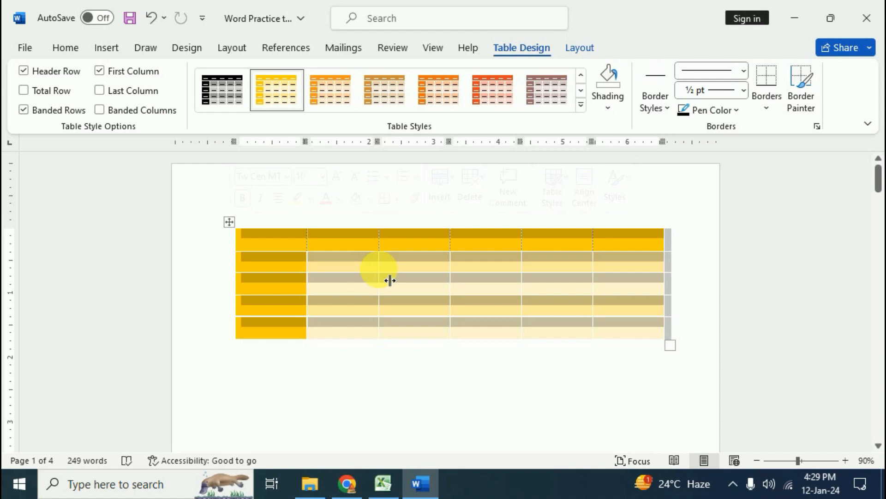
left_click(403, 245)
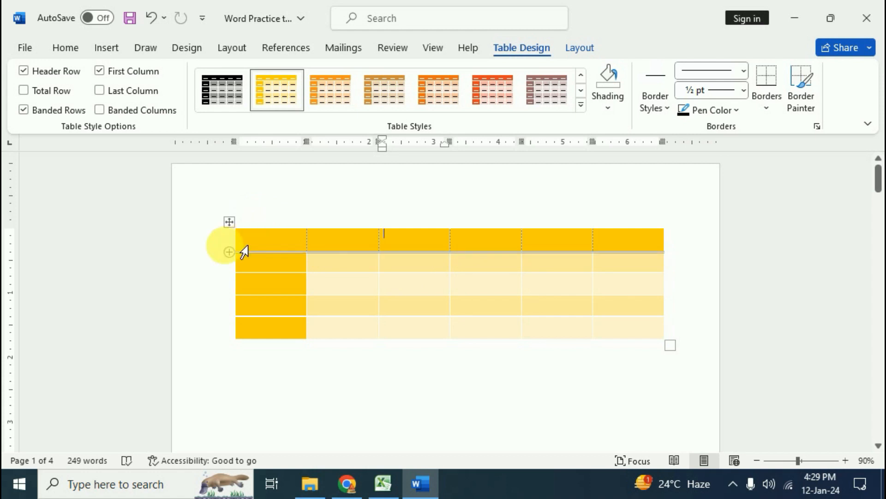
left_click(233, 230)
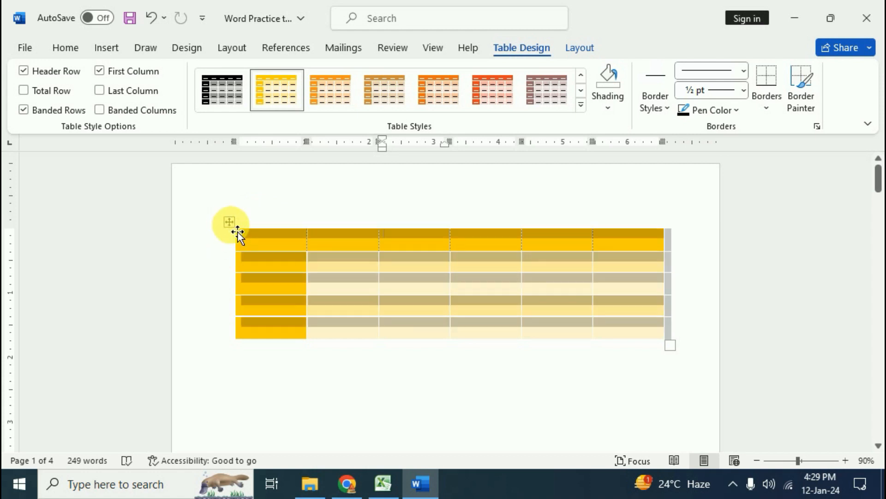
left_click(419, 256)
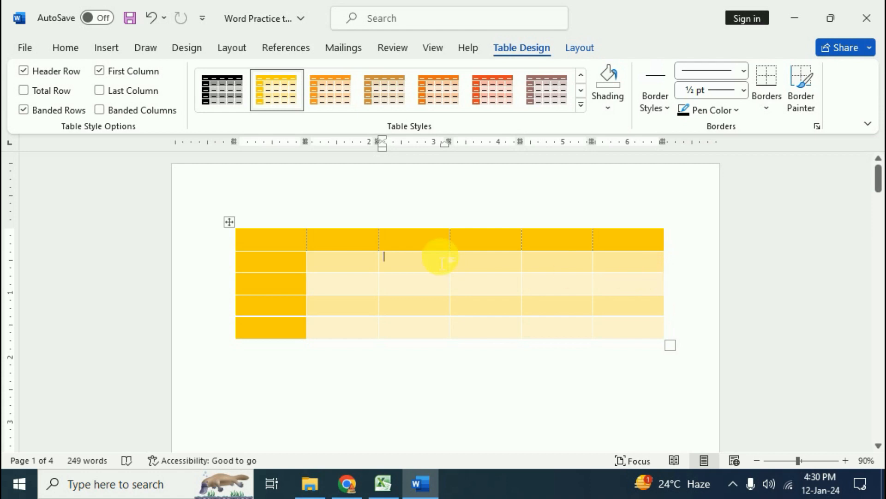
- Apply the orange grid table style with a filled header and banded rows to the employee table on page 2
scroll(440, 270, "down", 8)
scroll(440, 272, "down", 7)
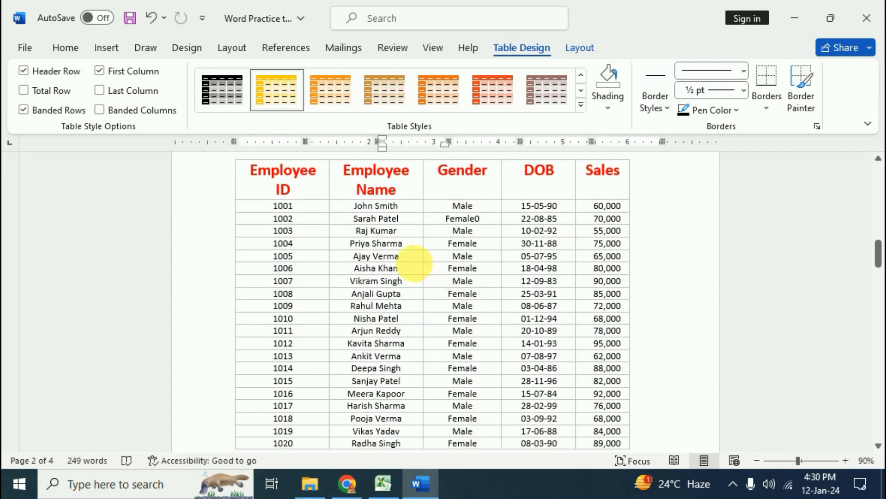
scroll(484, 277, "down", 1)
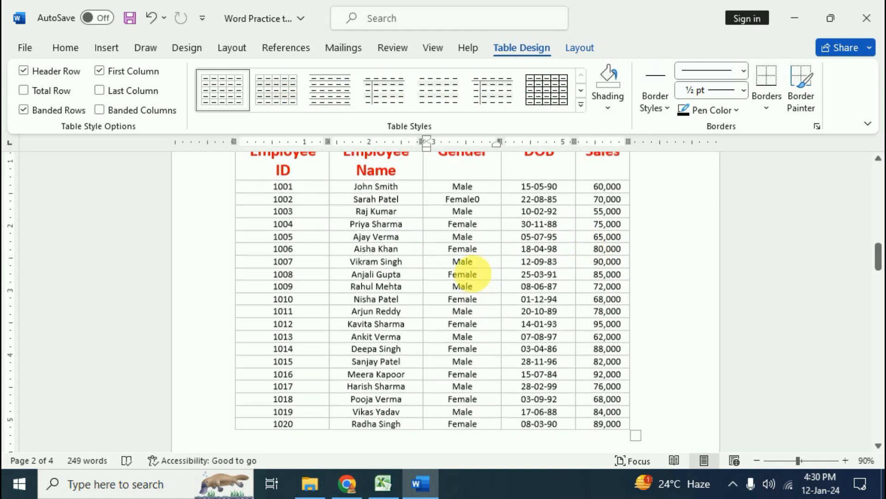
scroll(484, 287, "up", 2)
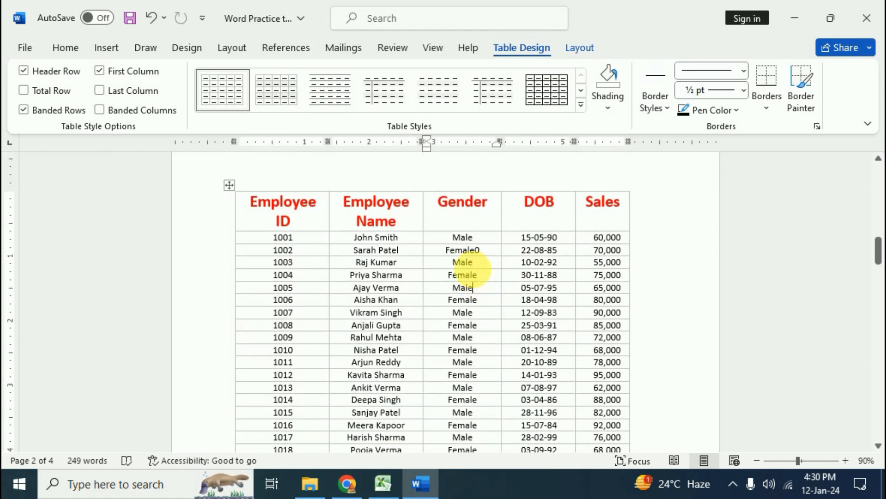
left_click(580, 110)
left_click(431, 311)
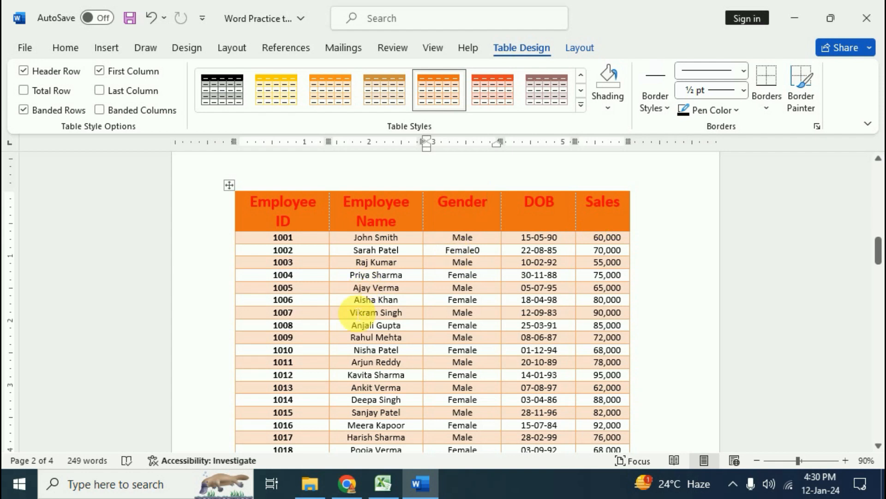
scroll(434, 352, "down", 3)
scroll(436, 355, "up", 3)
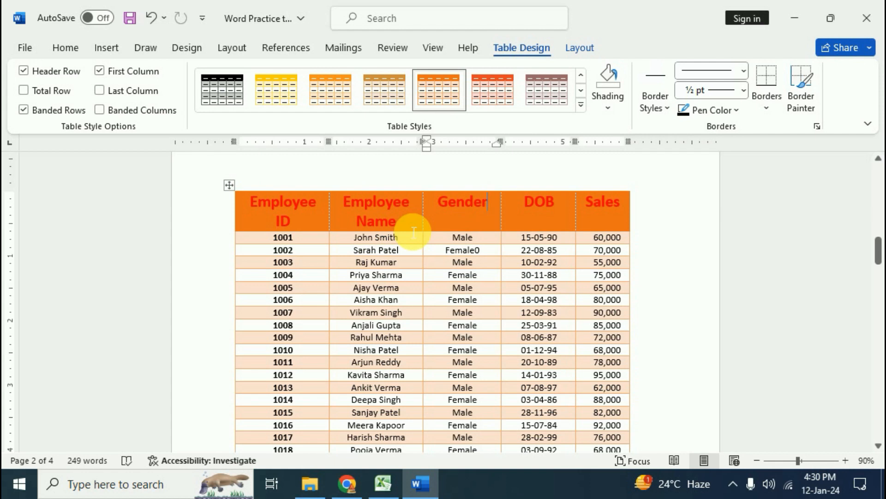
- Toggle the employee table's Header Row formatting off and on for comparison, leaving it off
left_click(24, 71)
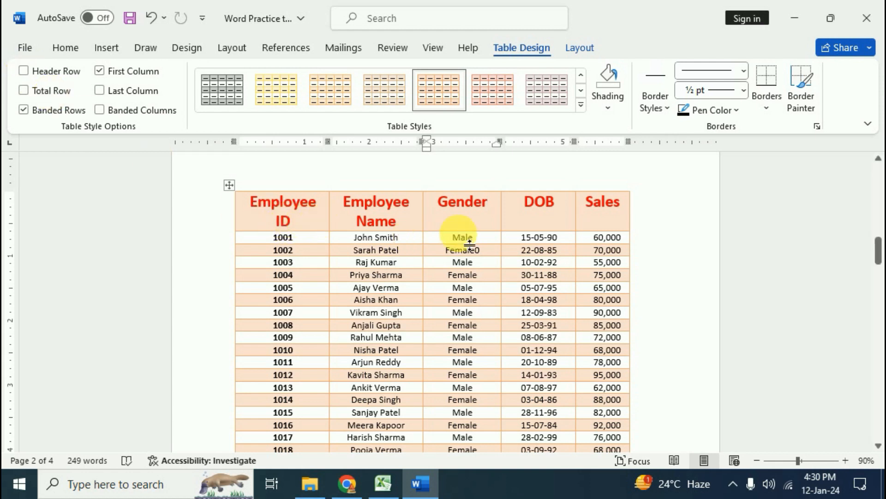
left_click(24, 71)
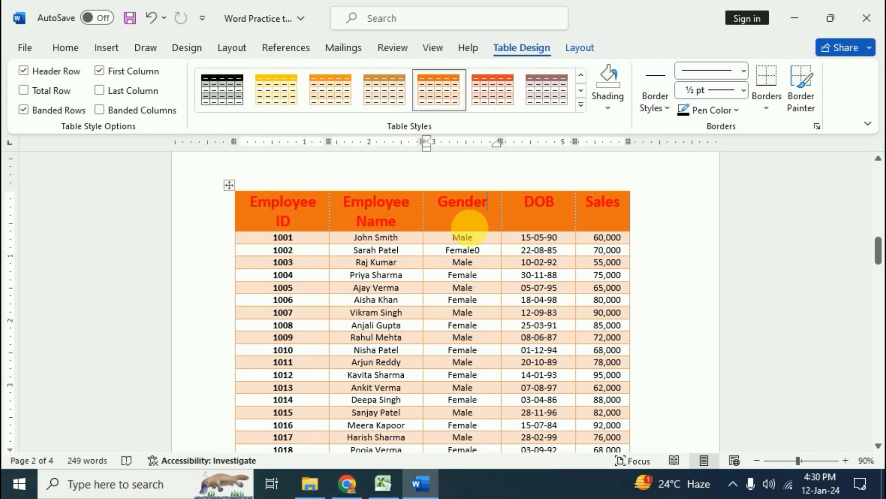
left_click(23, 71)
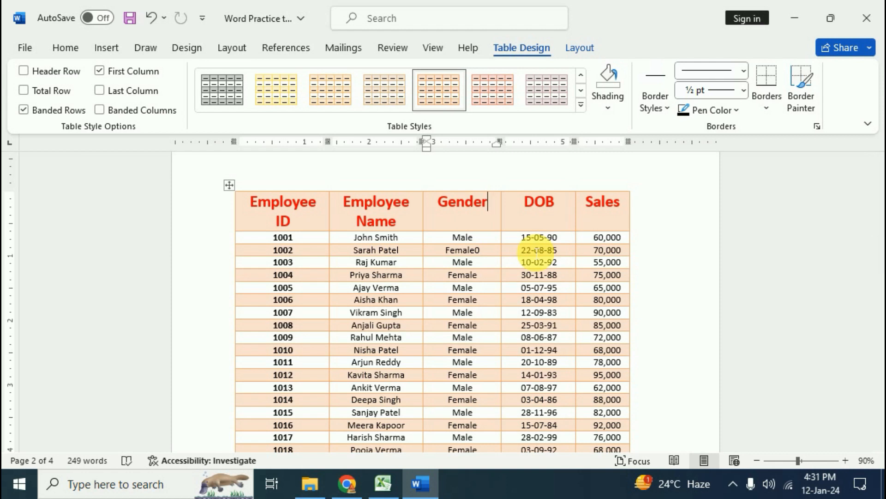
left_click(24, 72)
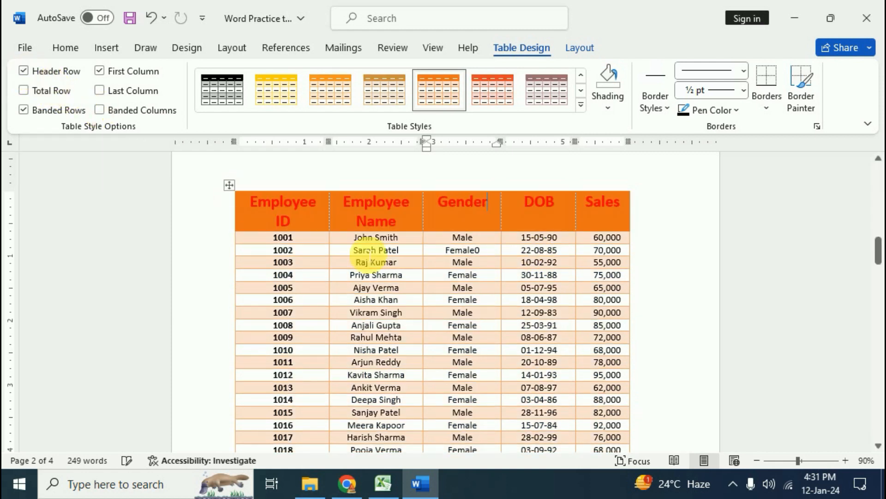
left_click(23, 71)
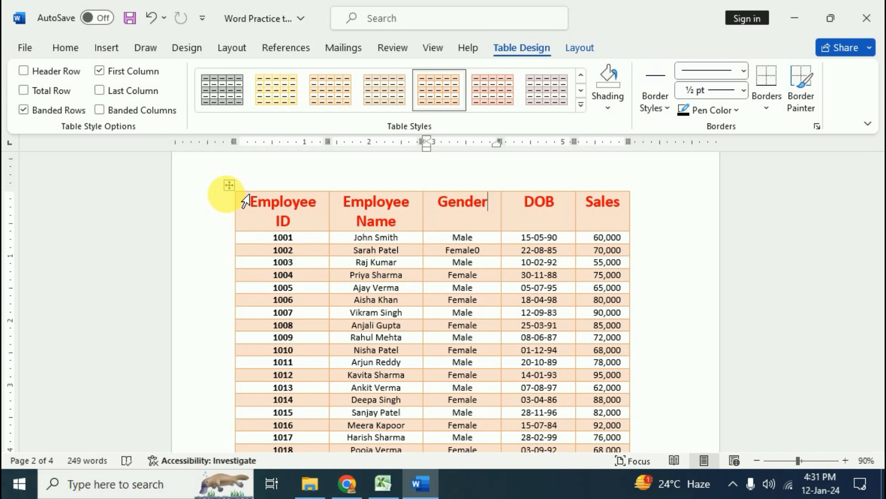
- Turn on the Total Row formatting for the employee table's last row
scroll(604, 274, "down", 3)
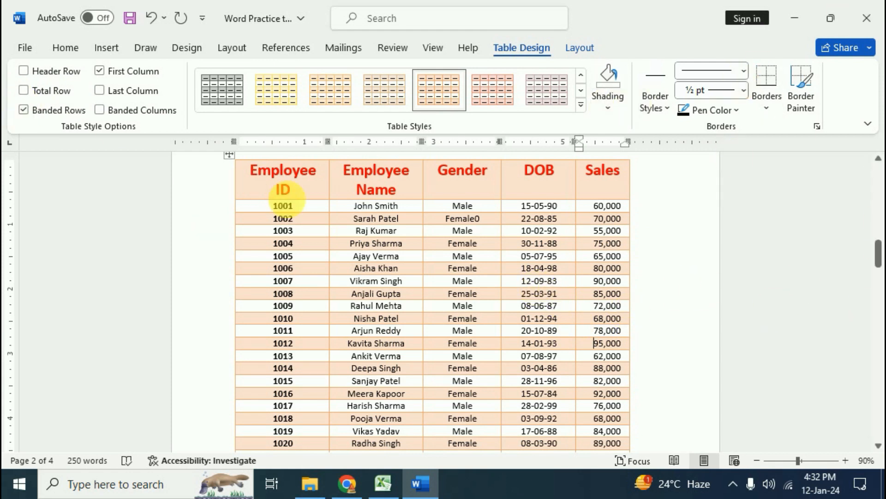
scroll(271, 198, "down", 7)
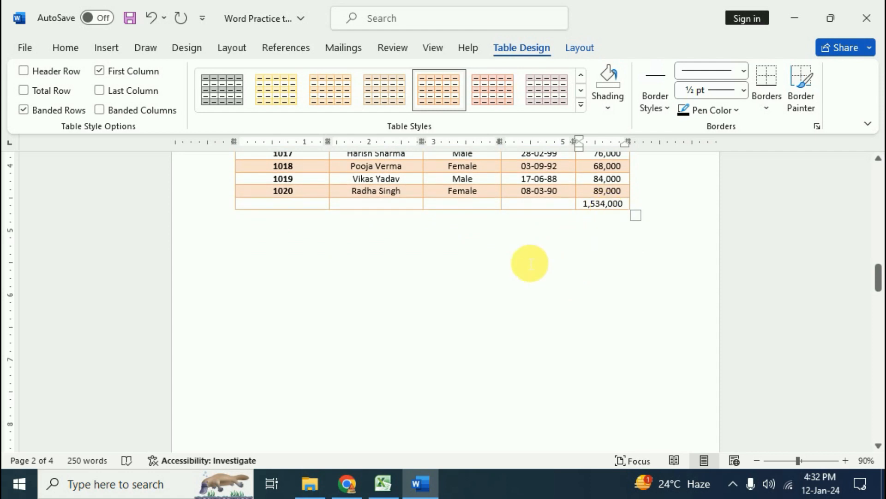
scroll(530, 263, "up", 2)
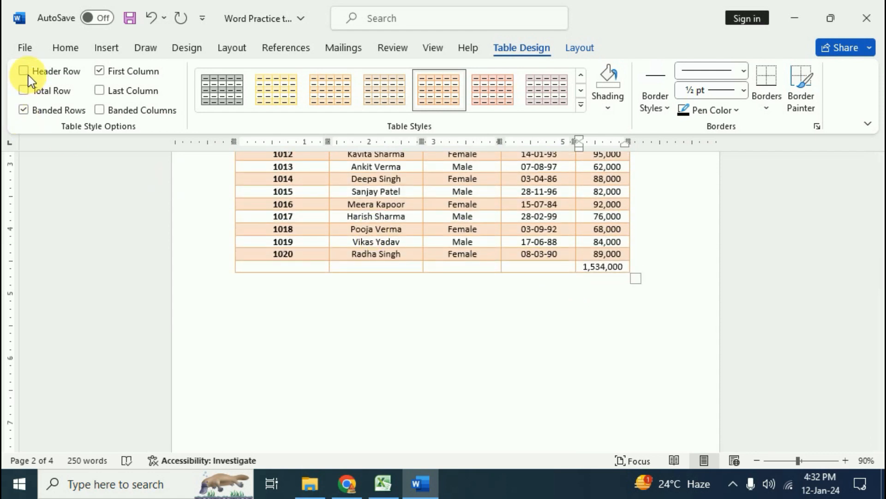
left_click(25, 90)
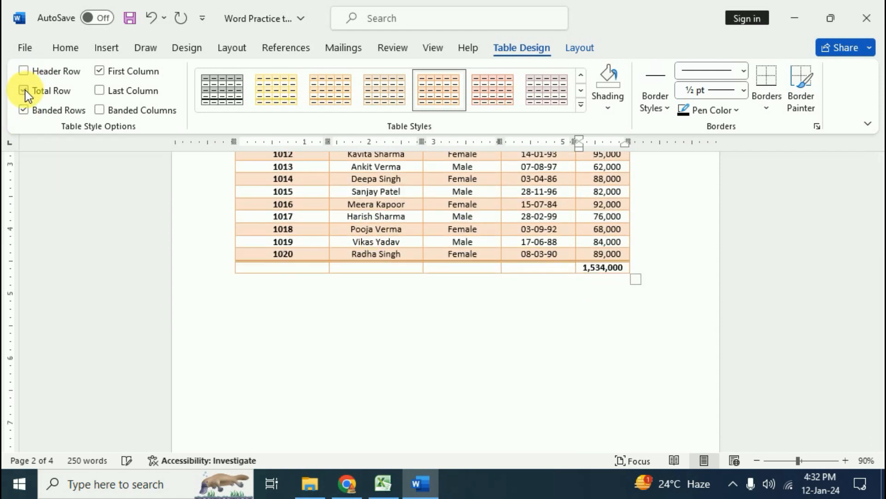
- Apply the red-orange filled grid table style to the employee table, and toggle its Total Row formatting off and back on for comparison
left_click(582, 106)
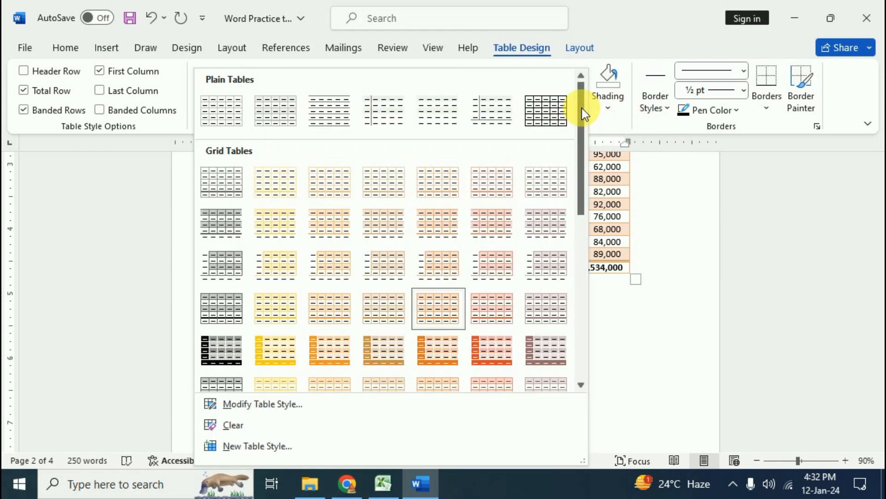
left_click(493, 357)
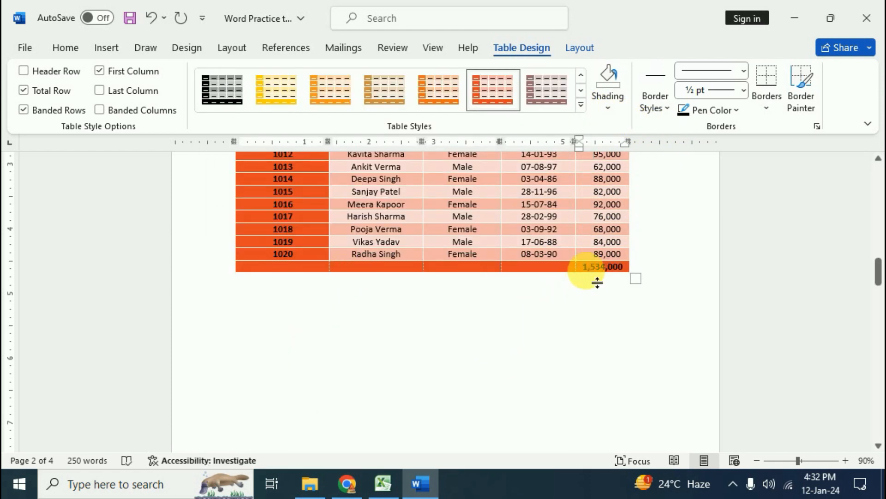
scroll(612, 300, "up", 2, "ctrl")
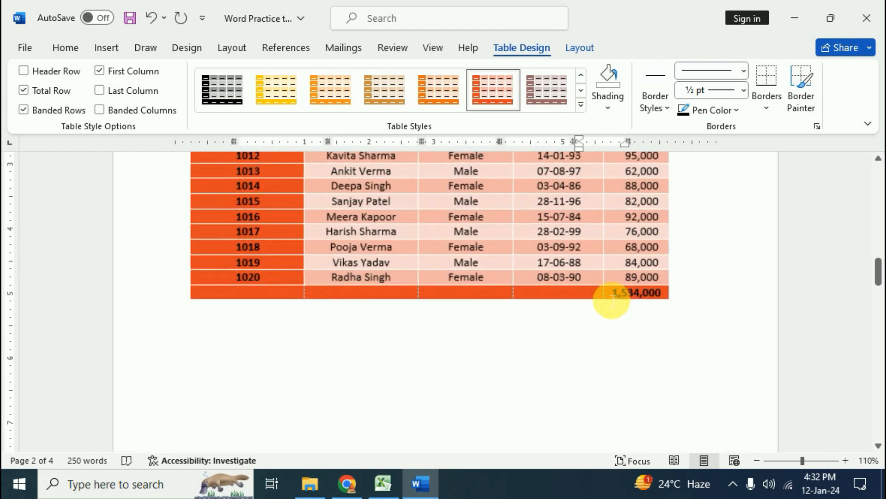
scroll(611, 300, "up", 2, "ctrl")
left_click(674, 323)
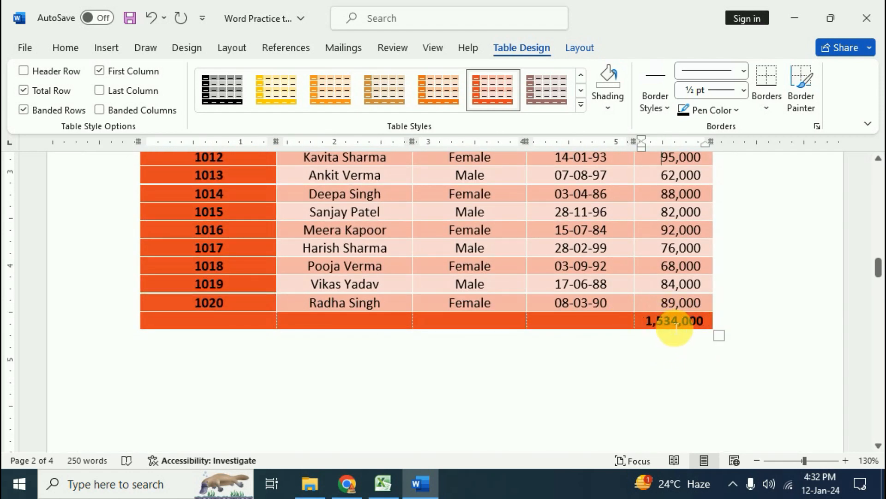
left_click(24, 90)
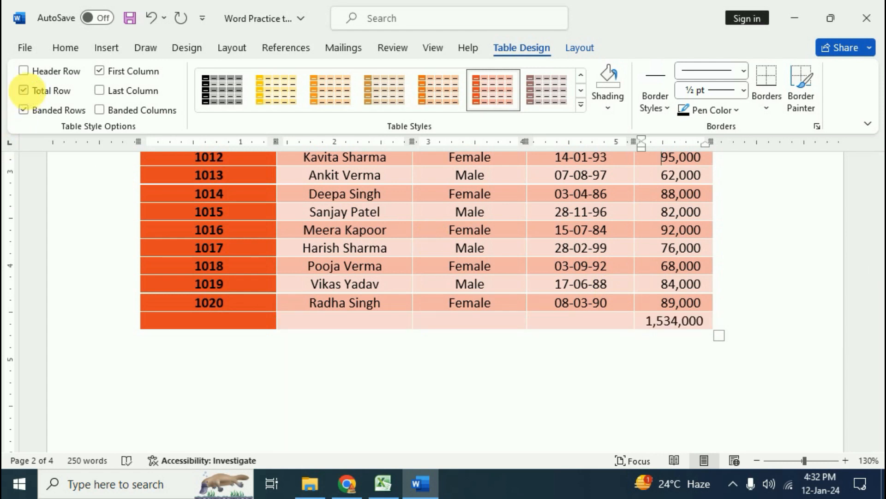
- Turn off the First Column formatting of the employee table and check the whole table
scroll(215, 239, "up", 3)
scroll(215, 239, "up", 5)
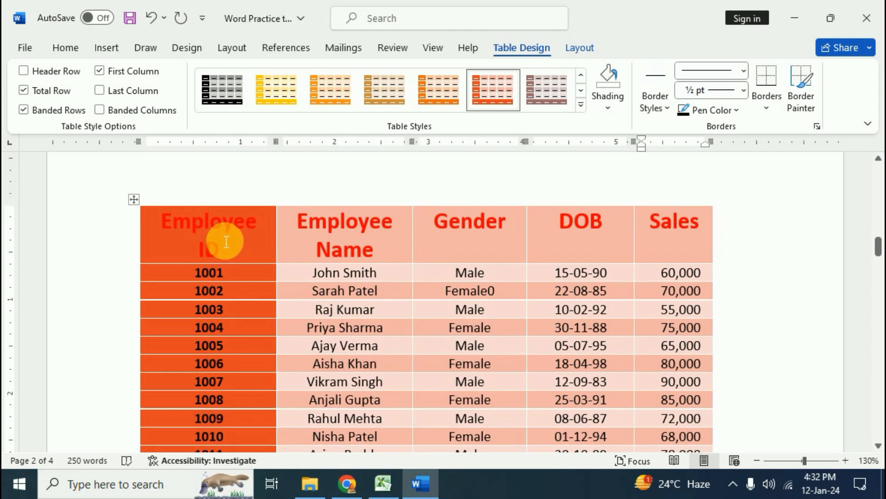
left_click(101, 70)
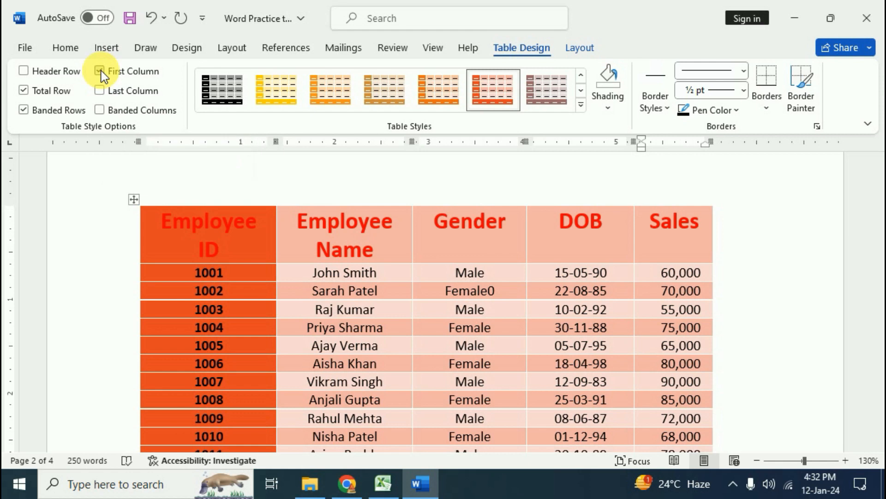
scroll(215, 245, "down", 6)
scroll(214, 245, "down", 3)
scroll(260, 249, "up", 1)
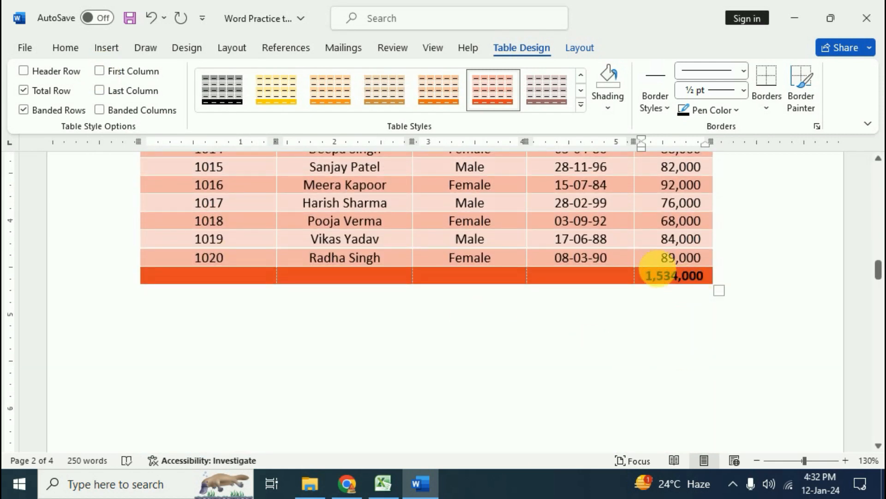
scroll(278, 440, "up", 10)
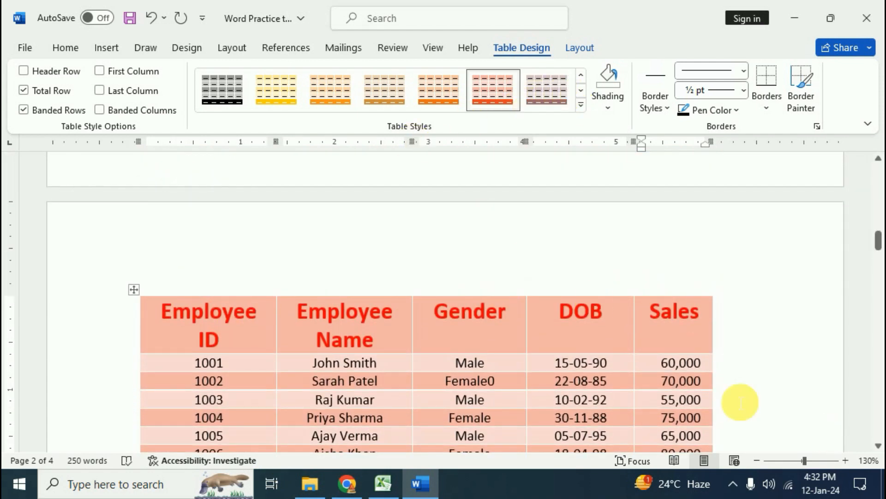
- Turn on the Last Column formatting to compare the Sales column, and turn it off again
scroll(740, 402, "down", 3)
scroll(682, 337, "down", 2, "ctrl")
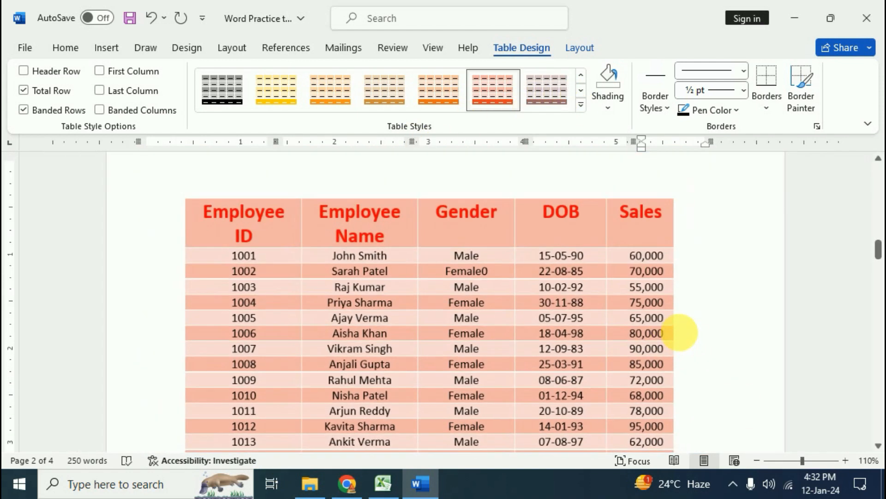
left_click(100, 91)
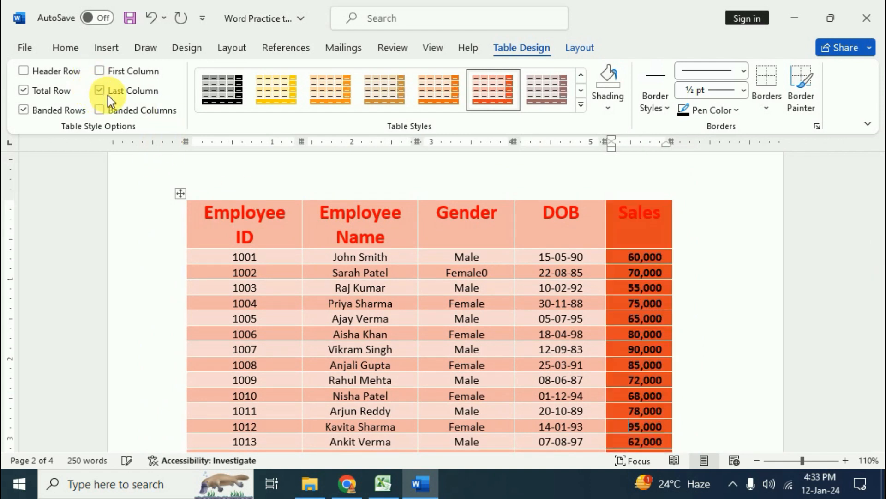
scroll(649, 283, "down", 4)
scroll(650, 300, "down", 3)
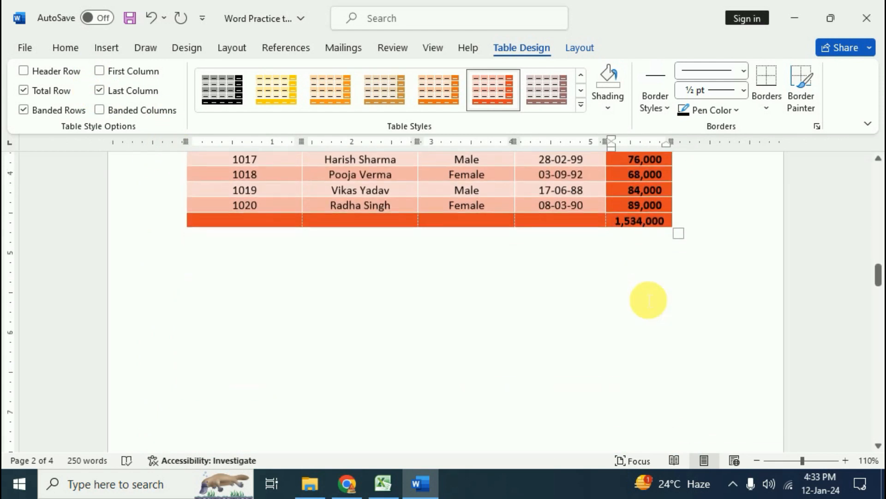
scroll(646, 298, "up", 8)
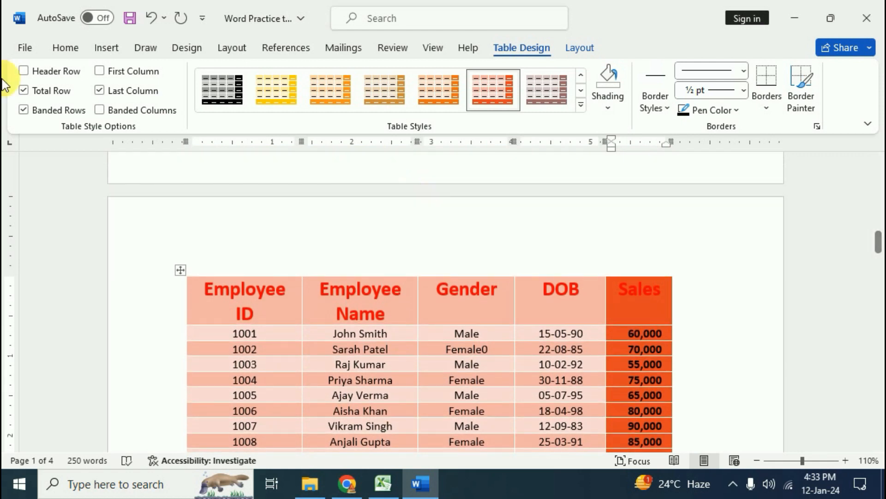
left_click(100, 91)
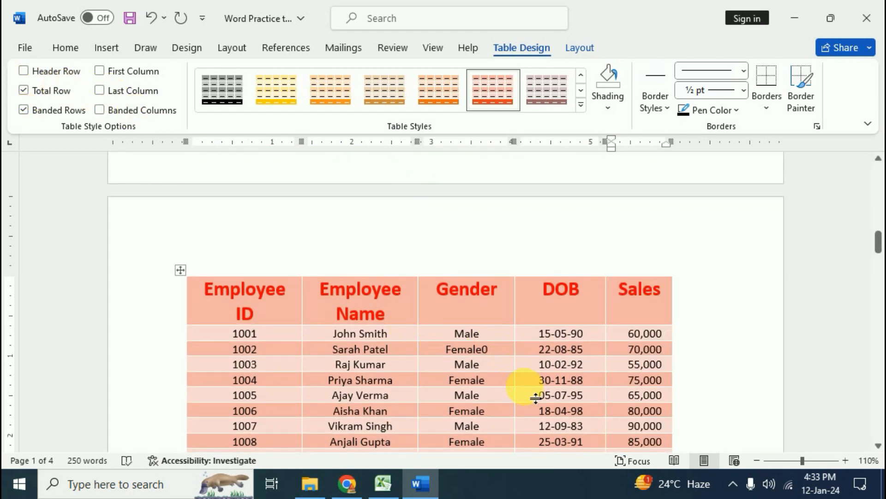
- Turn off the Banded Rows formatting of the employee table and review the rows down to the total
scroll(516, 366, "down", 2)
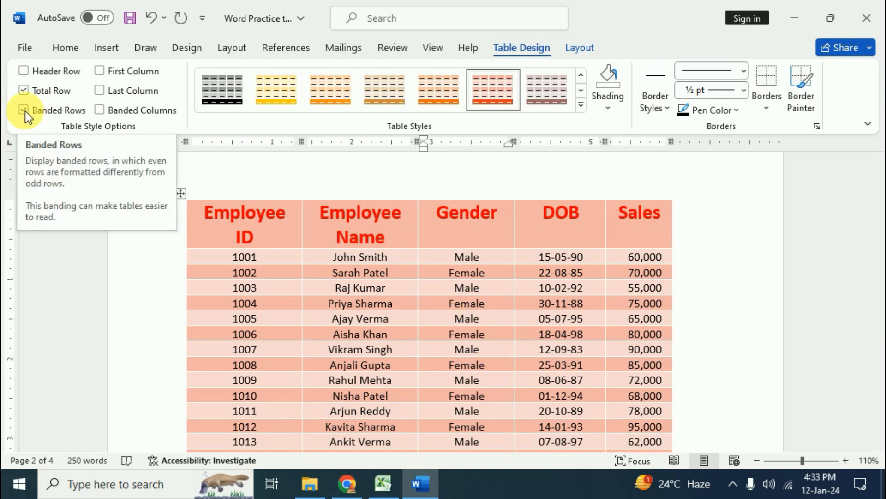
left_click(25, 110)
scroll(404, 354, "down", 3)
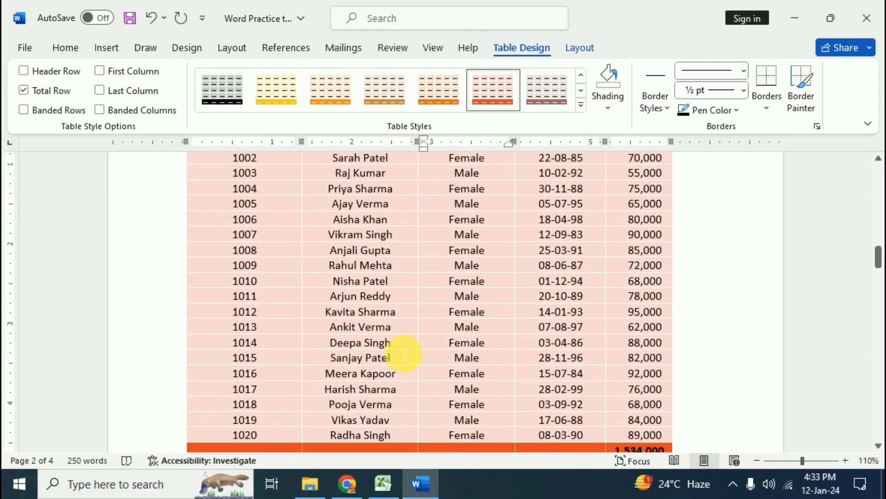
scroll(404, 354, "down", 2)
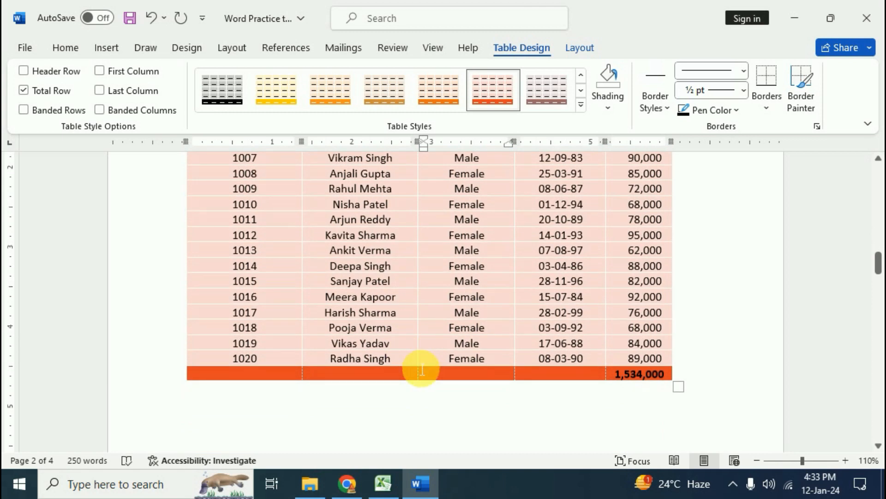
scroll(422, 370, "up", 6)
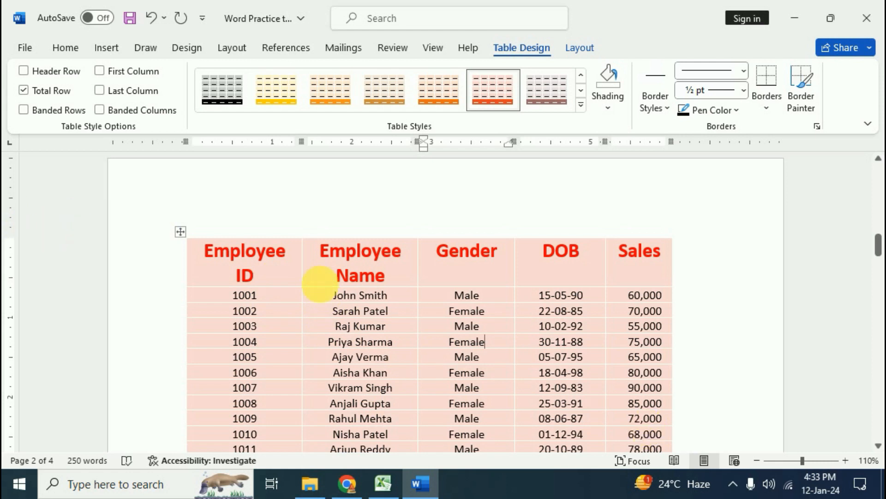
- Turn on the Banded Columns formatting so the employee table's columns are shaded alternately
left_click(100, 111)
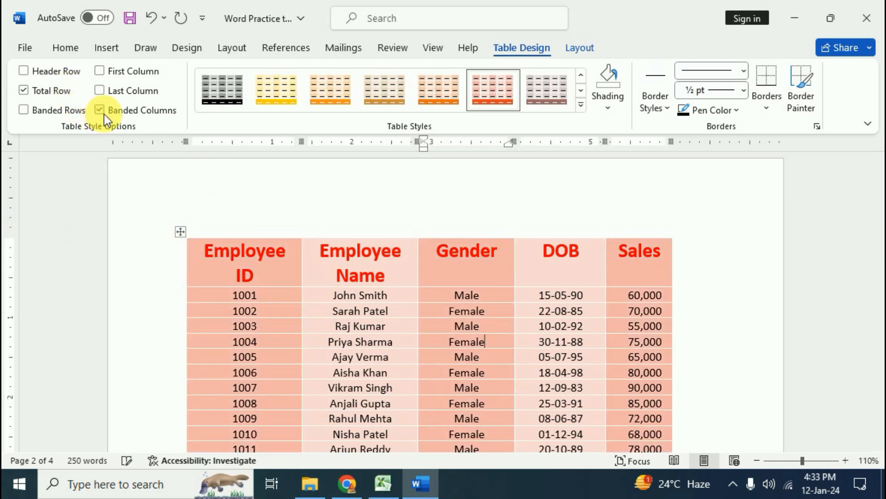
scroll(555, 408, "down", 4)
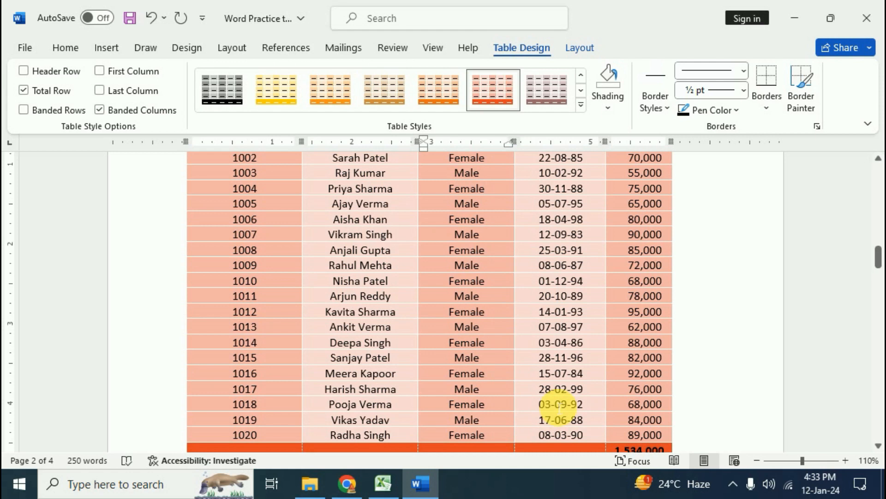
scroll(558, 407, "up", 3)
- Switch the employee table from banded columns back to banded rows
left_click(99, 110)
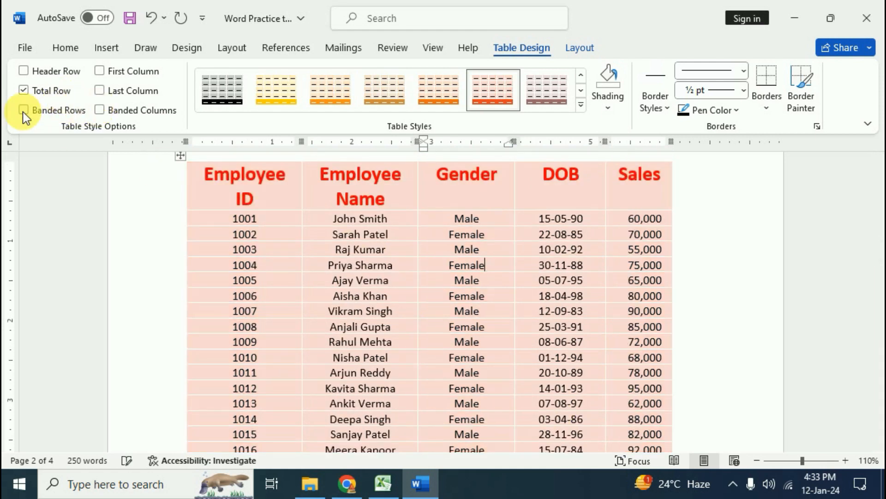
left_click(502, 358)
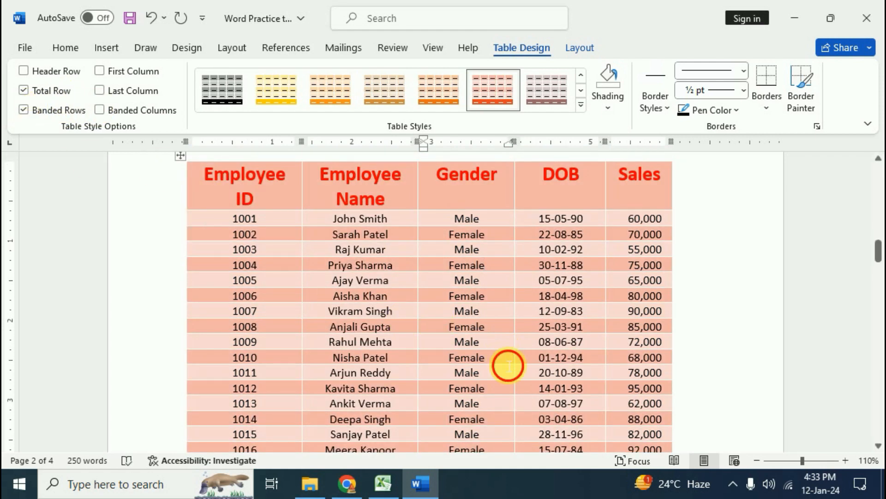
scroll(531, 392, "up", 1)
scroll(400, 354, "down", 3)
left_click(506, 346)
scroll(494, 371, "up", 4)
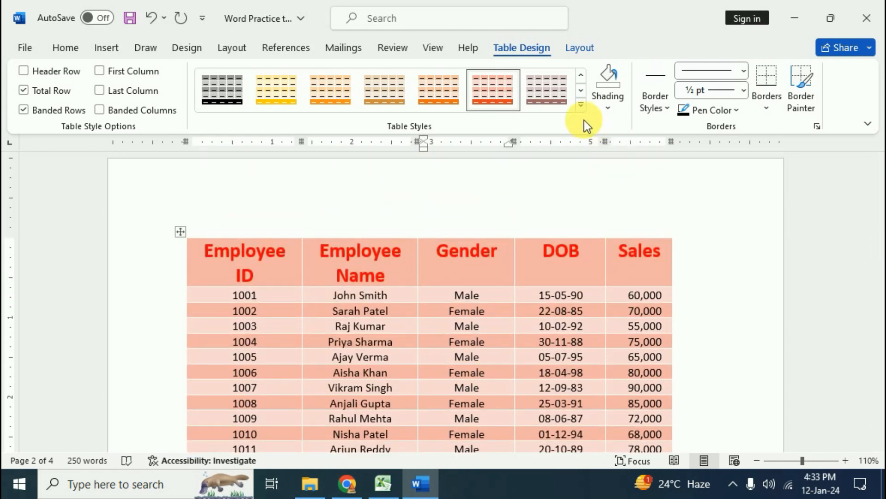
- Apply the first plain table style, with thin grid lines and no fill, to the employee table
left_click(582, 106)
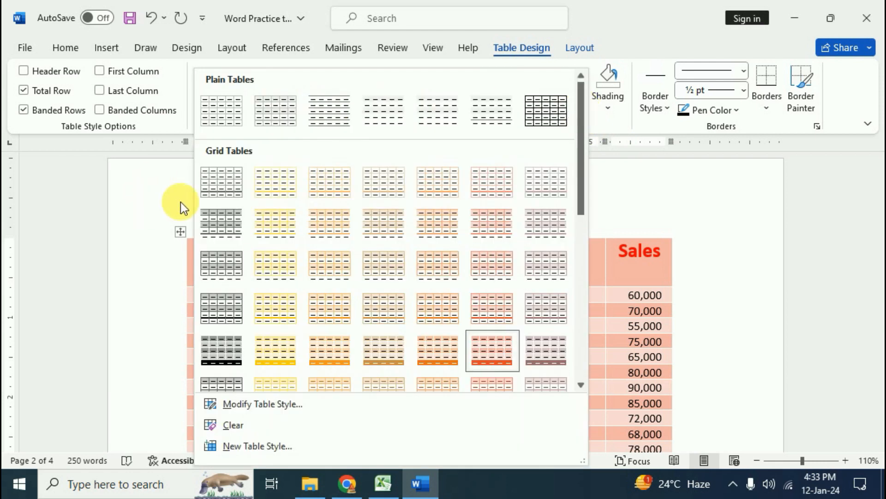
left_click(215, 107)
left_click(527, 365)
scroll(508, 369, "down", 5)
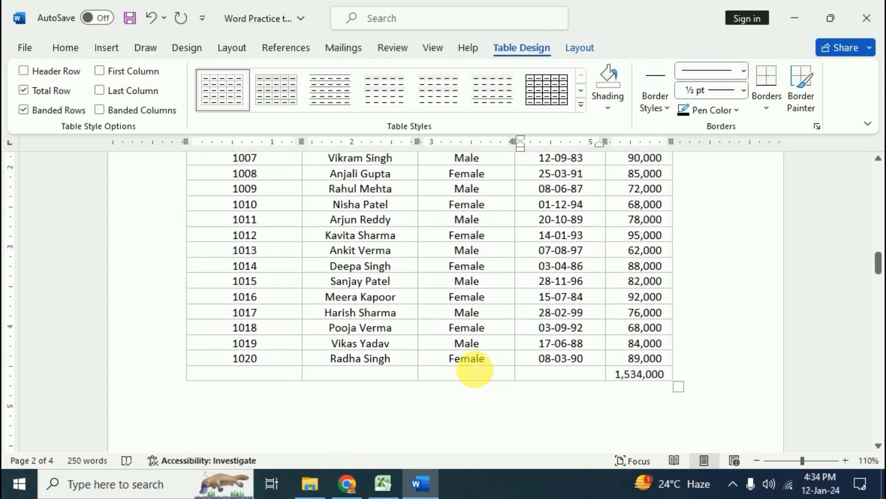
scroll(469, 372, "up", 4)
left_click(505, 353)
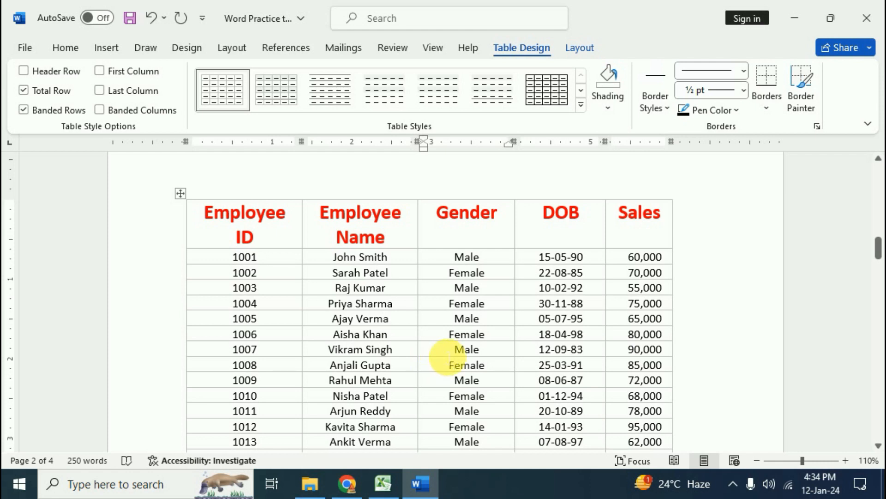
- Shade the whole header row, from Employee ID to Sales, with a light gold theme color
left_click(203, 216)
left_click_drag(280, 225, 647, 248)
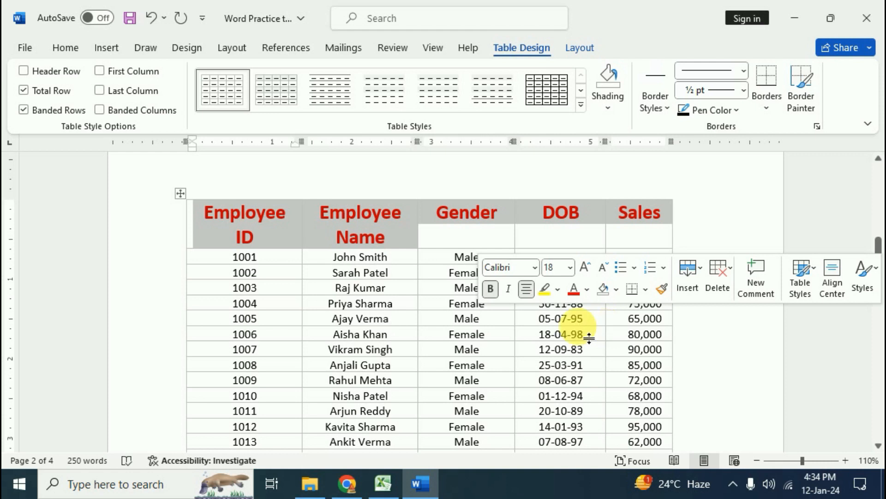
left_click(608, 110)
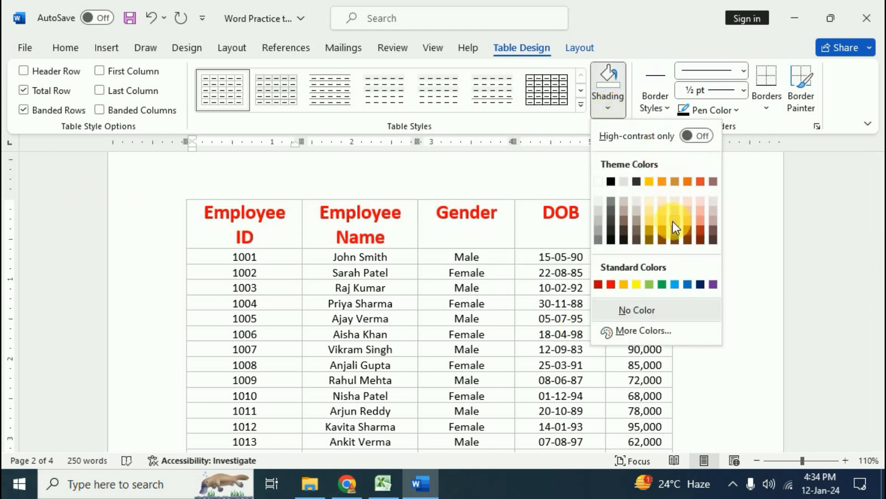
left_click(649, 210)
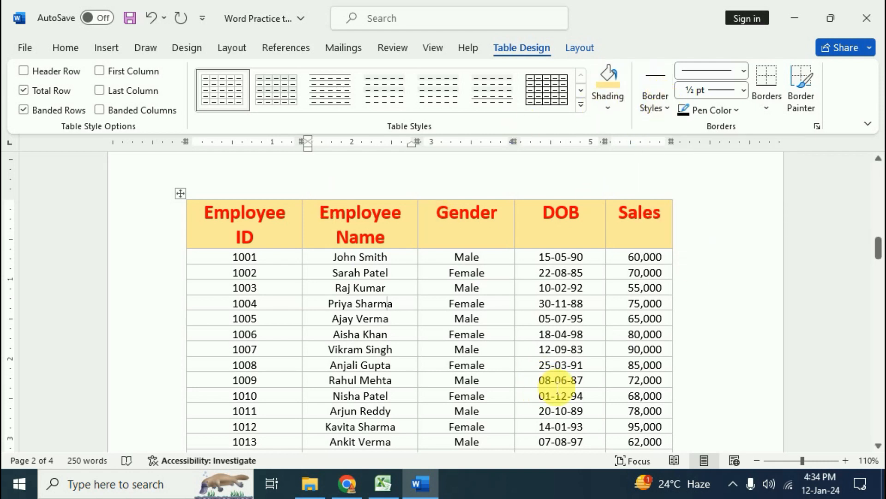
- Check the employee table on page 2 in the print preview and return to the document
left_click(28, 47)
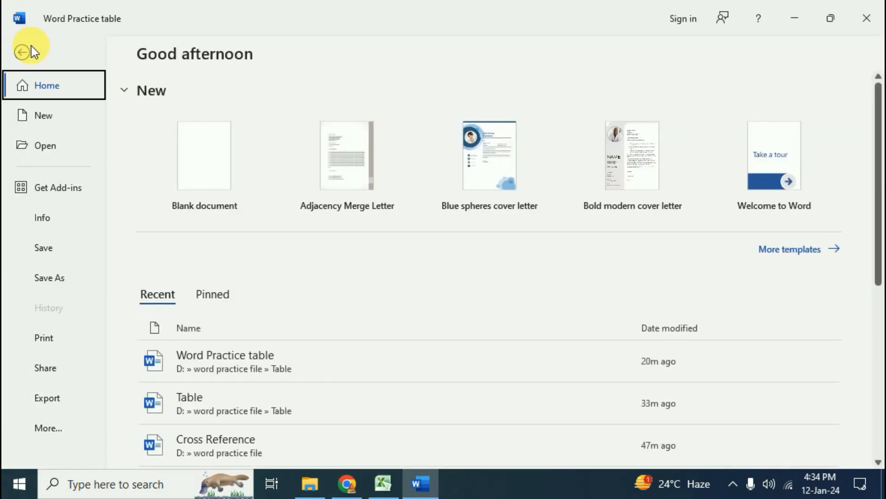
left_click(50, 336)
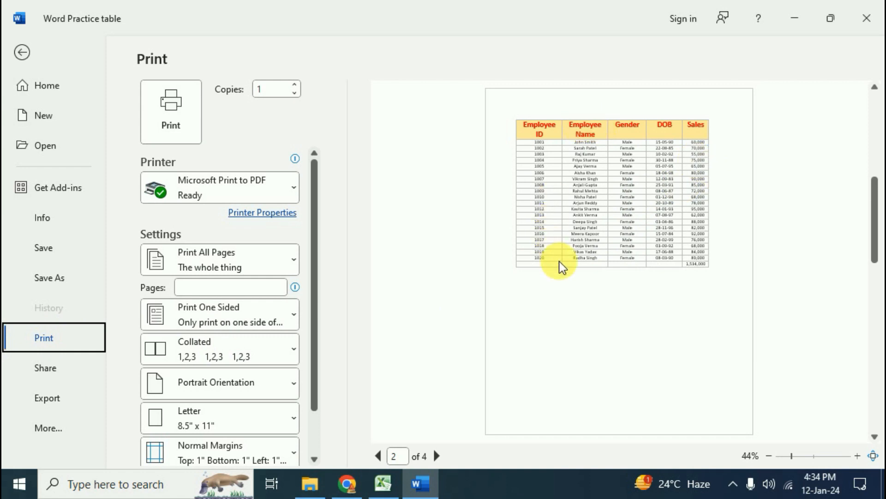
key("Escape")
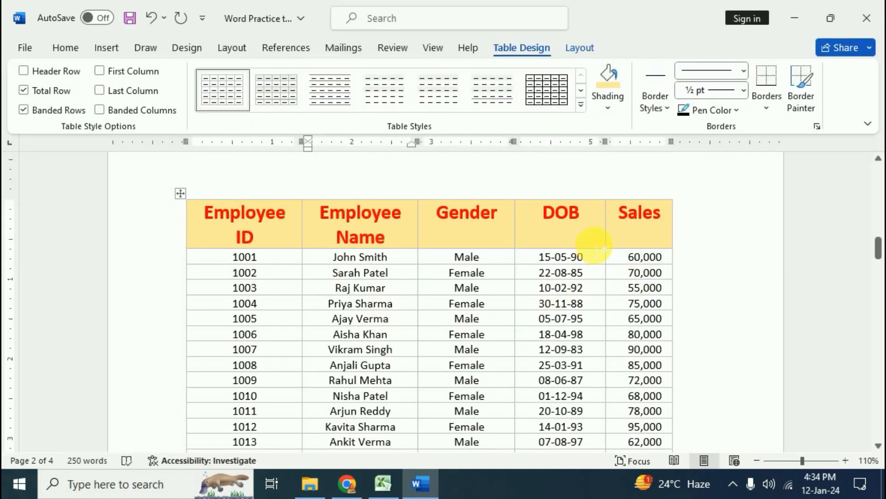
- Paint ½ pt double-line orange-gold borders under the first Gender data cell and under the DOB and Gender header cells
scroll(539, 429, "down", 5)
scroll(539, 429, "up", 6)
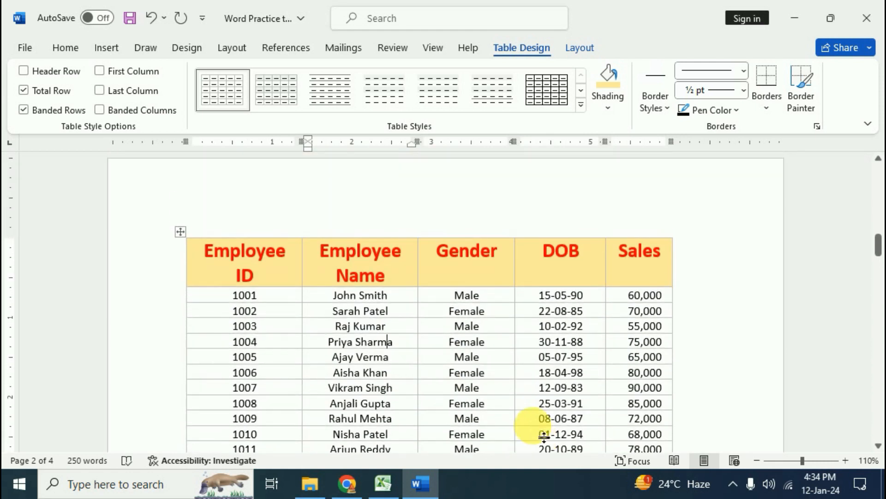
left_click(663, 107)
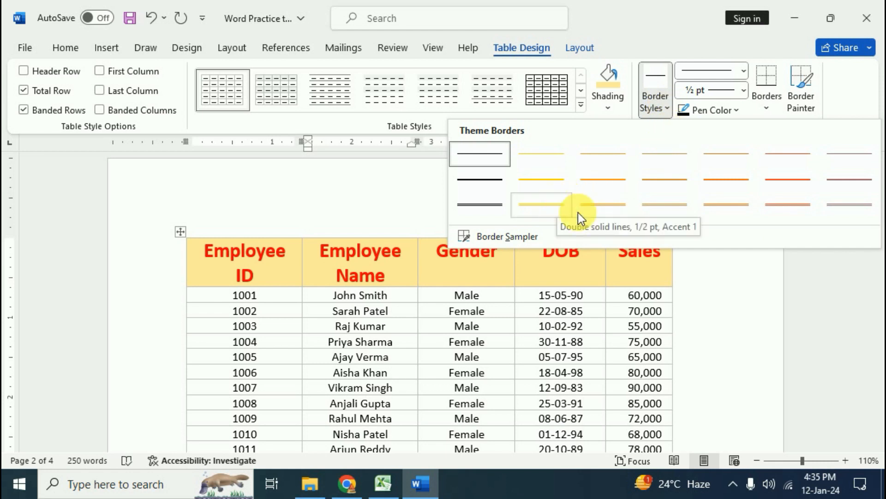
left_click(602, 205)
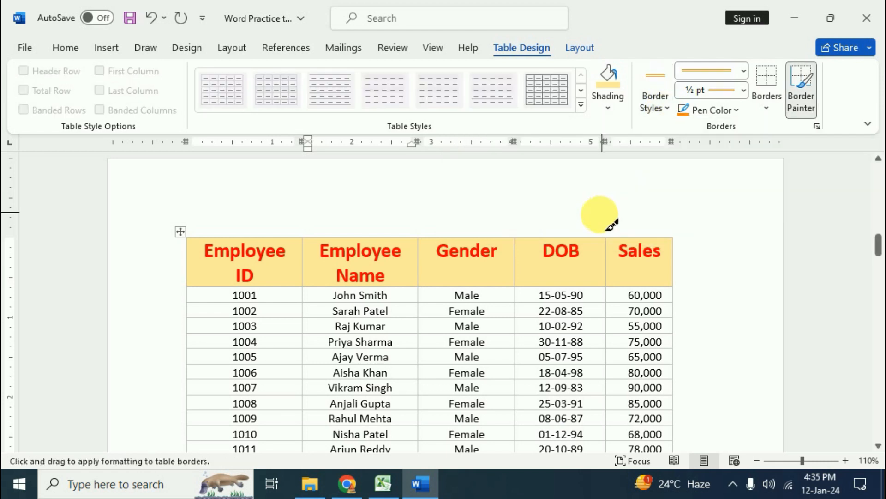
left_click(494, 303)
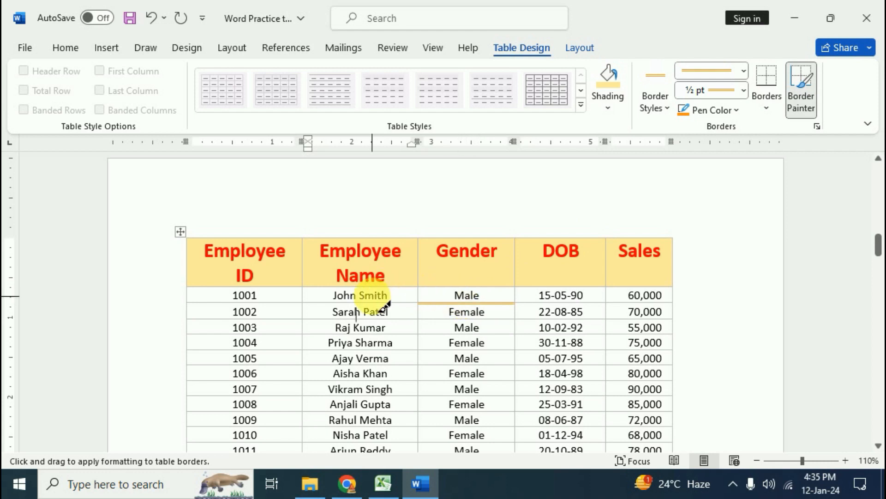
left_click(565, 287)
left_click(561, 266)
left_click(490, 260)
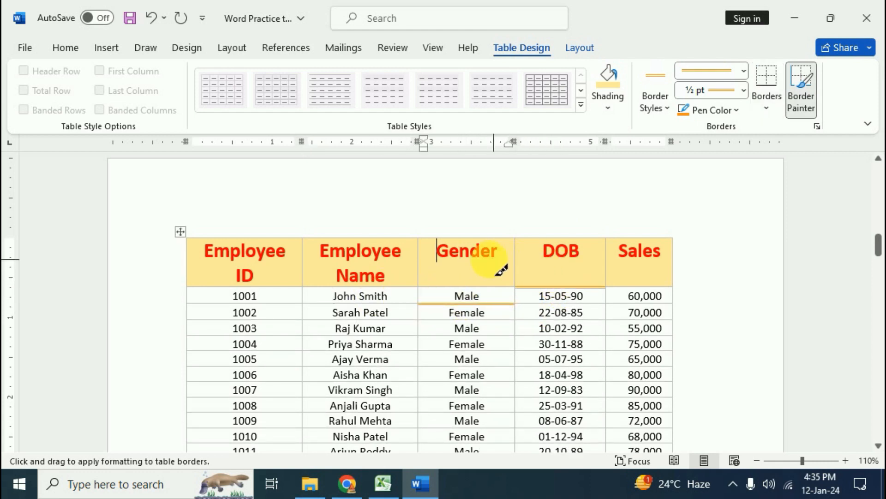
left_click(467, 288)
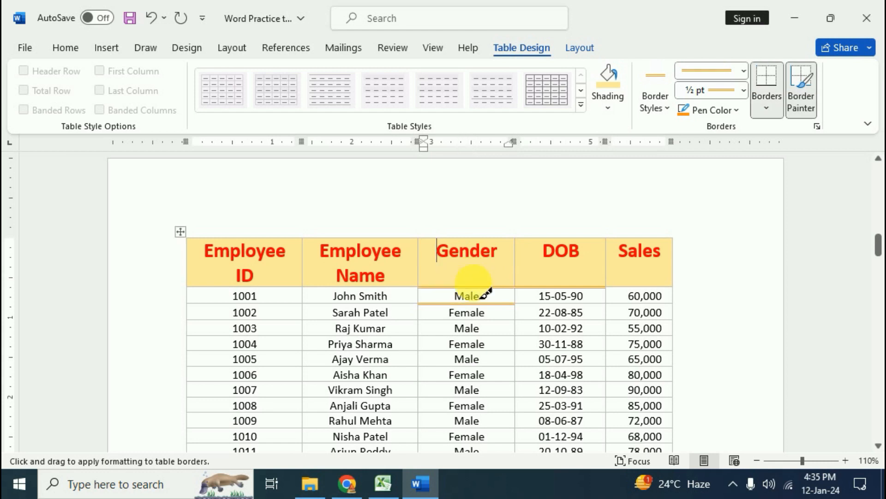
- Paint ½ pt darker gold double-line borders under the Employee Name and Sales headers, and check page 2 in the print preview
left_click(661, 110)
left_click(658, 206)
left_click(393, 275)
left_click(388, 289)
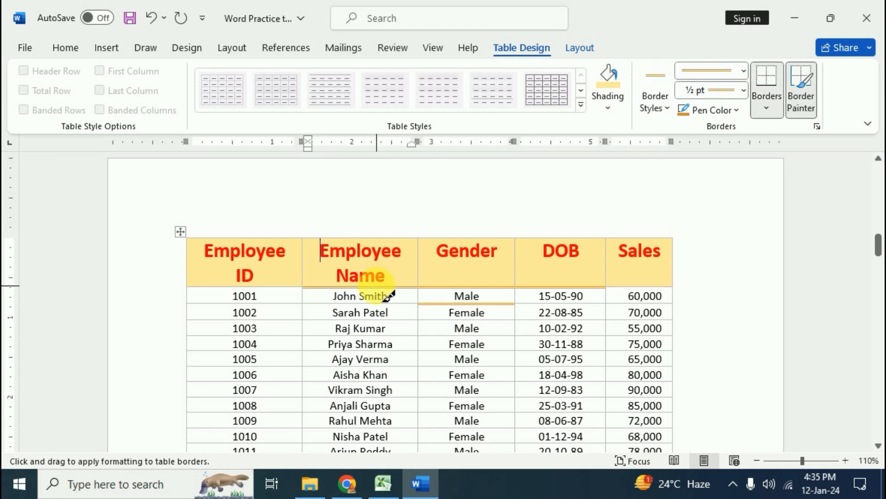
left_click(657, 287)
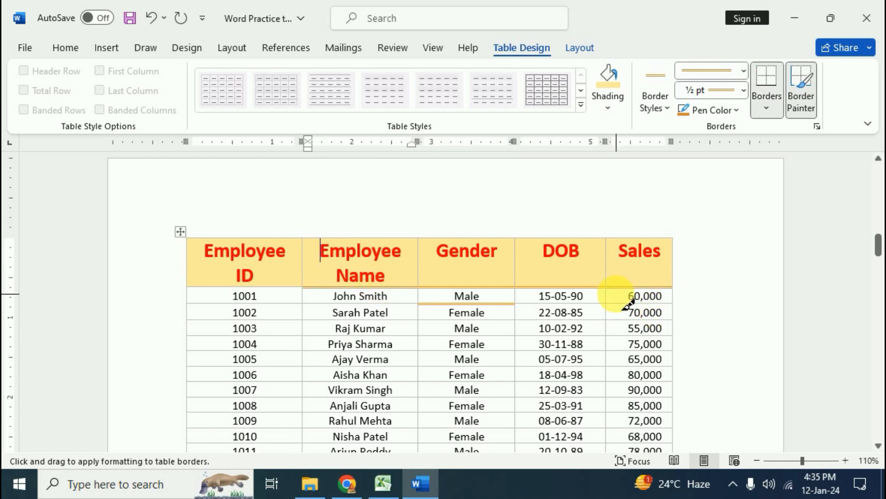
key("ctrl+p")
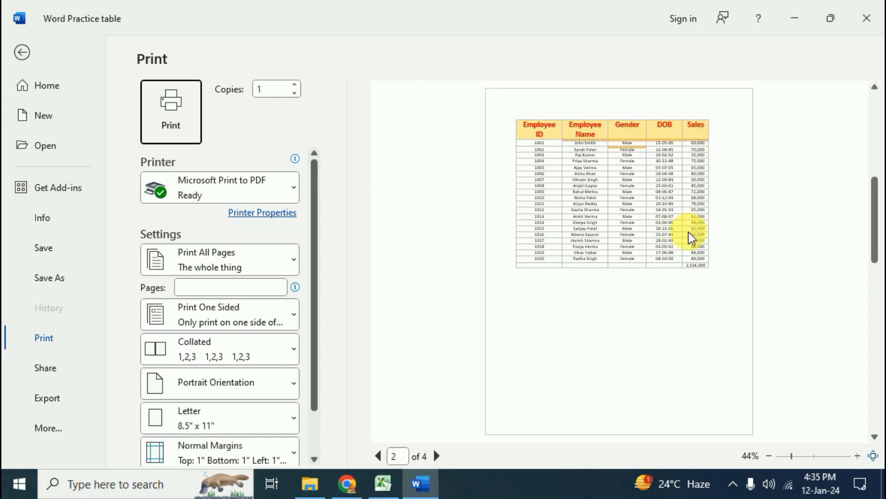
key("Escape")
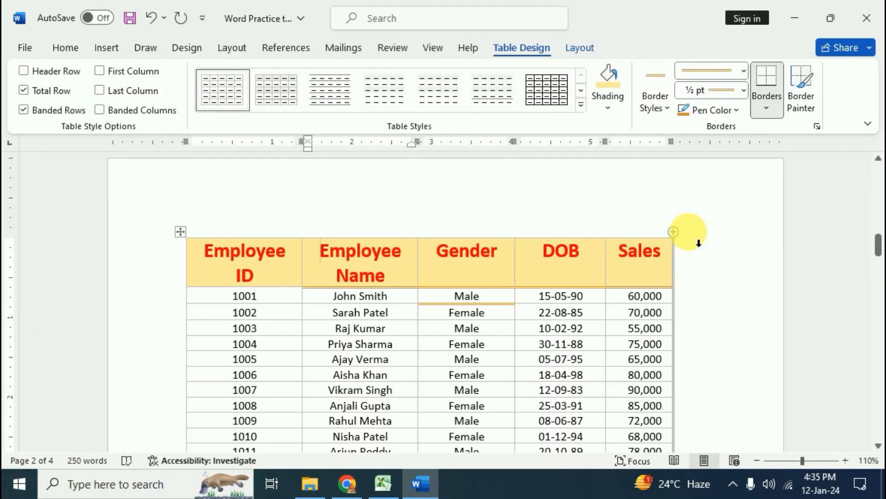
- Paint over the gold borders under the headers and the first Gender data cell with a black ½ pt single line
left_click(655, 103)
left_click(480, 154)
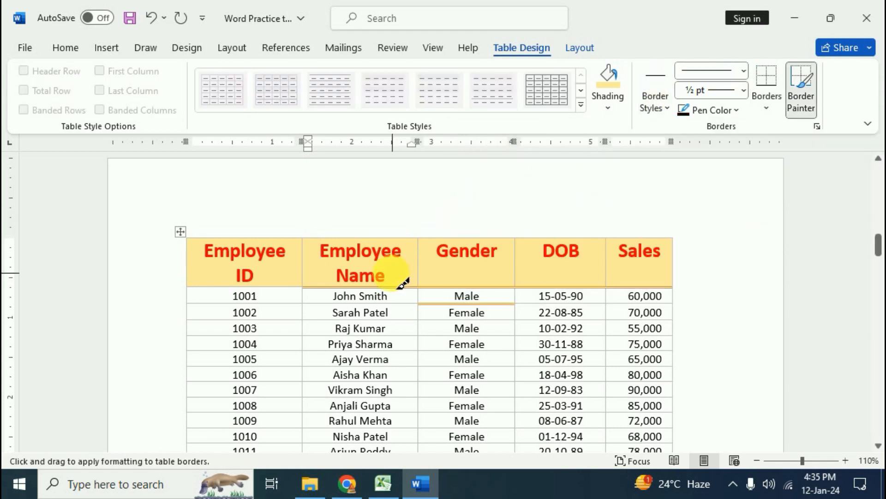
left_click(368, 289)
left_click(460, 287)
left_click(481, 303)
left_click(561, 288)
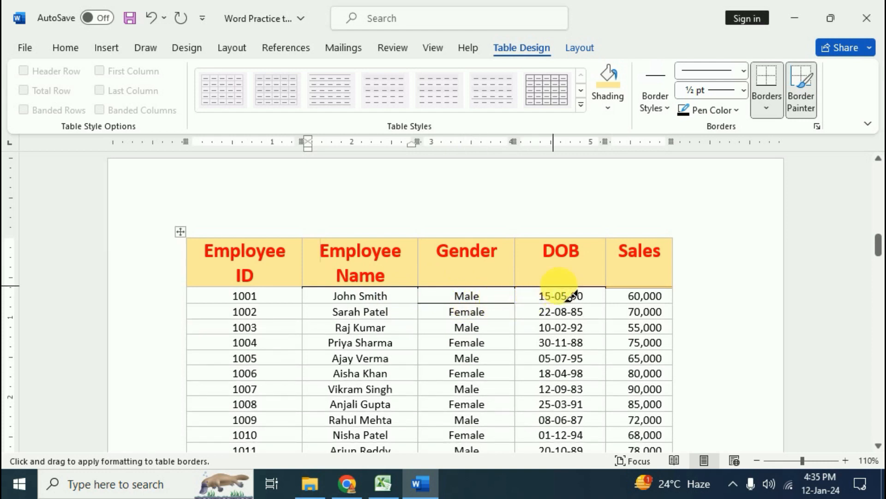
left_click(639, 287)
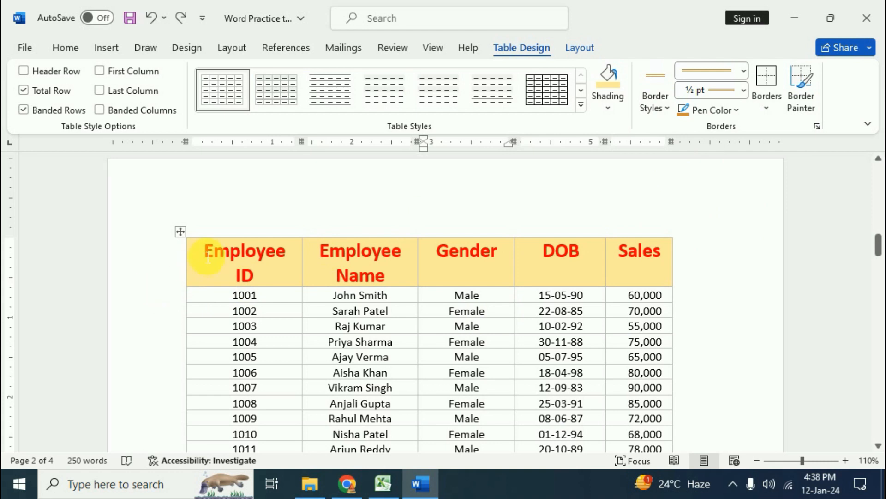
- Apply gold double-line outside borders around the whole header row, from Employee ID to Sales
left_click_drag(205, 258, 639, 256)
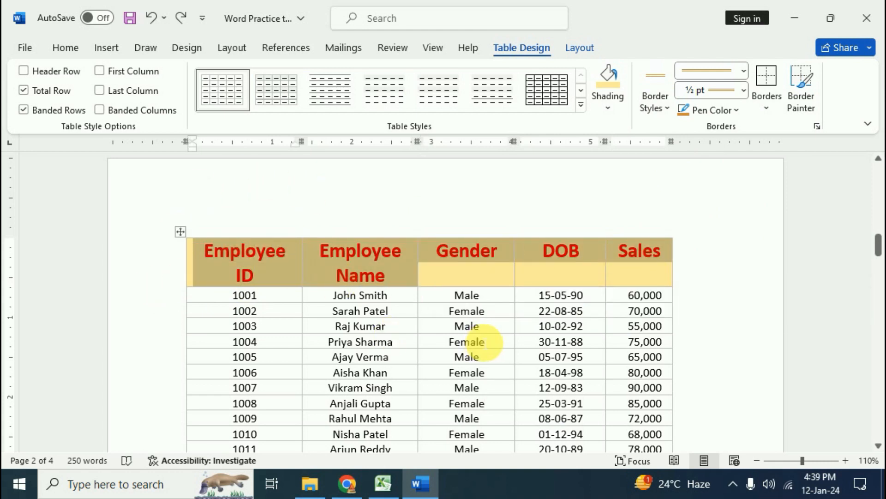
left_click(779, 104)
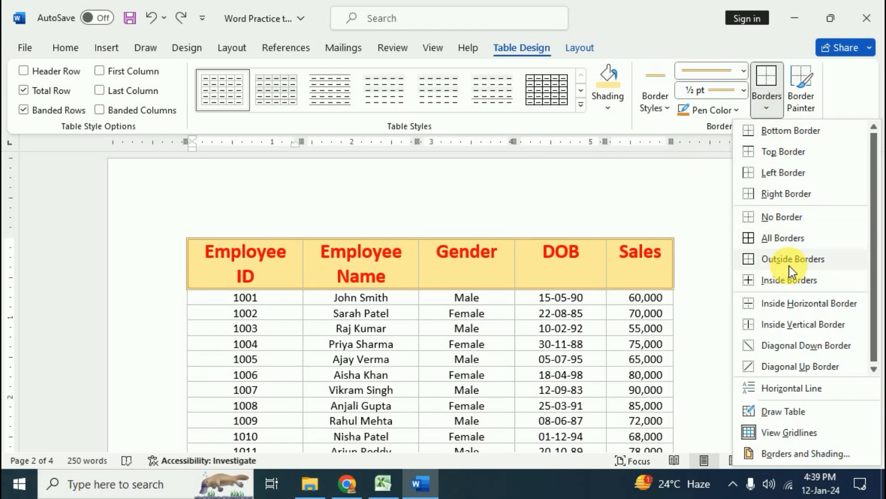
left_click(790, 260)
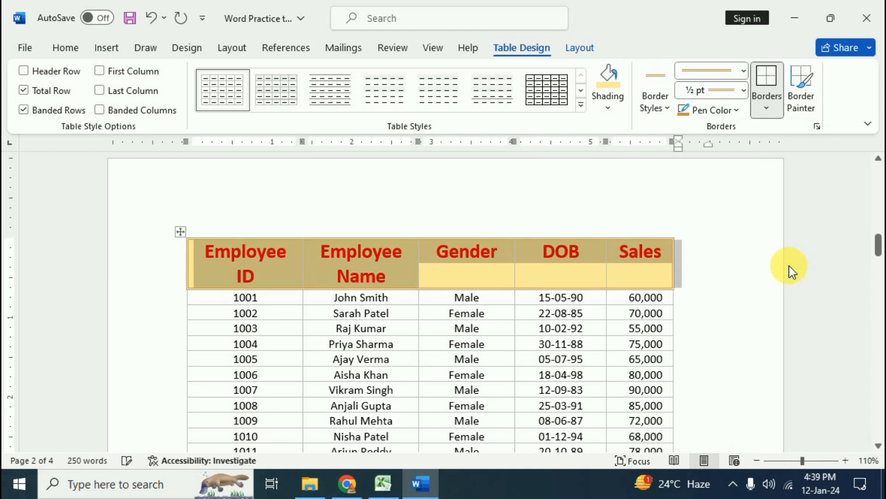
left_click(466, 340)
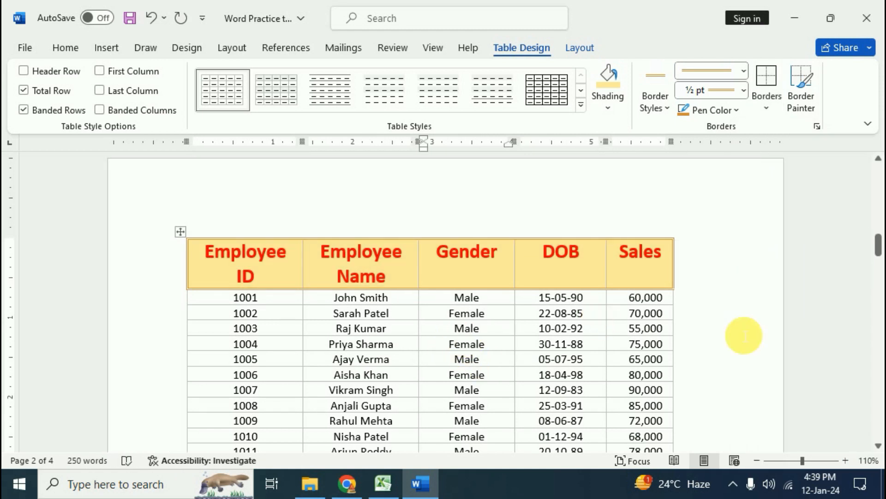
- Paint a black ½ pt single-line border around the outside of the header row and check it in the print preview
left_click(663, 104)
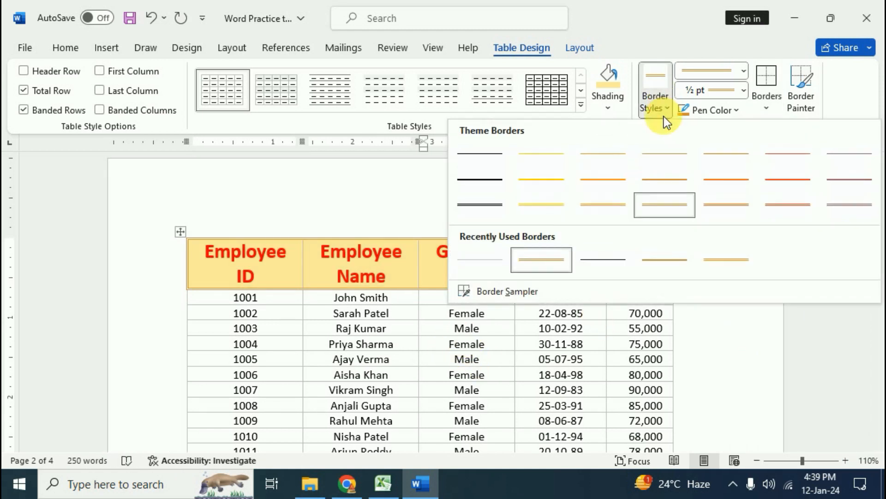
left_click(491, 150)
mouse_move(189, 237)
left_mouse_down()
mouse_move(636, 250)
mouse_move(671, 249)
mouse_move(672, 240)
mouse_move(672, 276)
left_mouse_up()
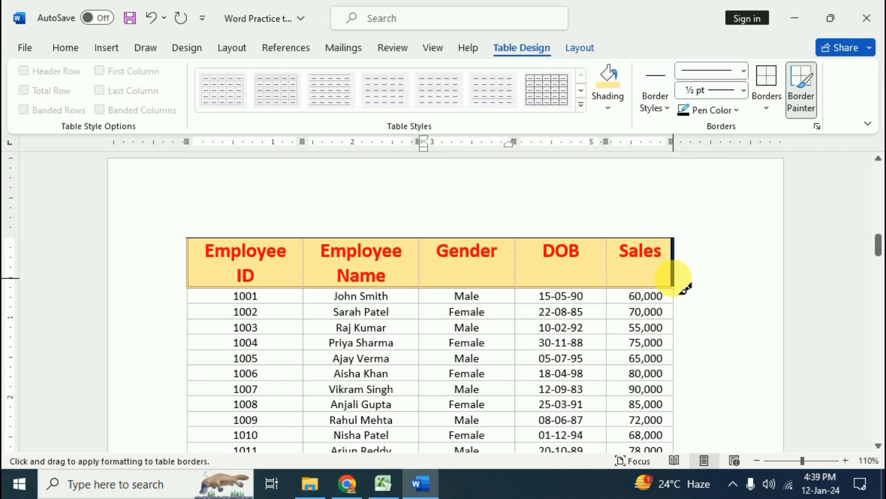
mouse_move(190, 240)
left_mouse_down()
mouse_move(188, 287)
mouse_move(670, 286)
left_mouse_up()
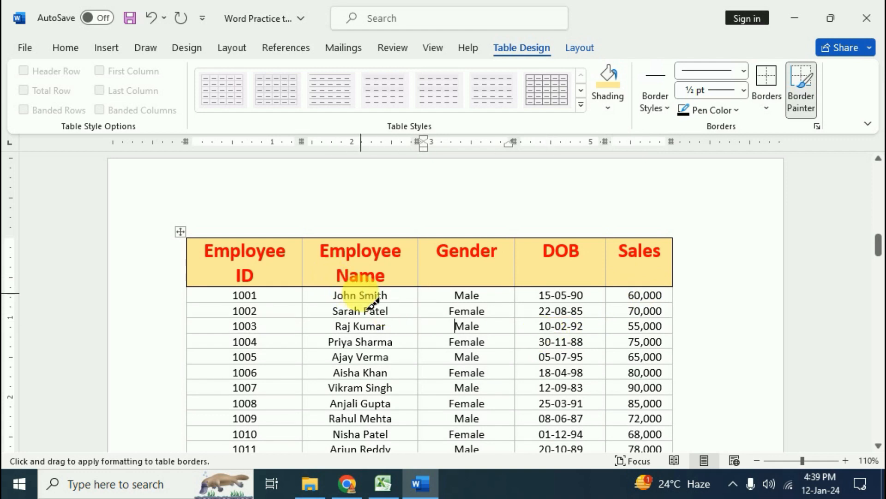
key("Escape")
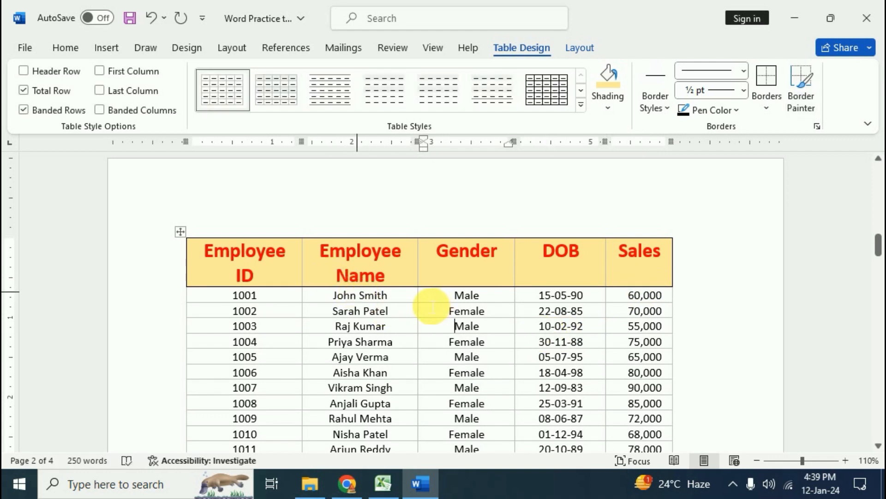
key("ctrl+p")
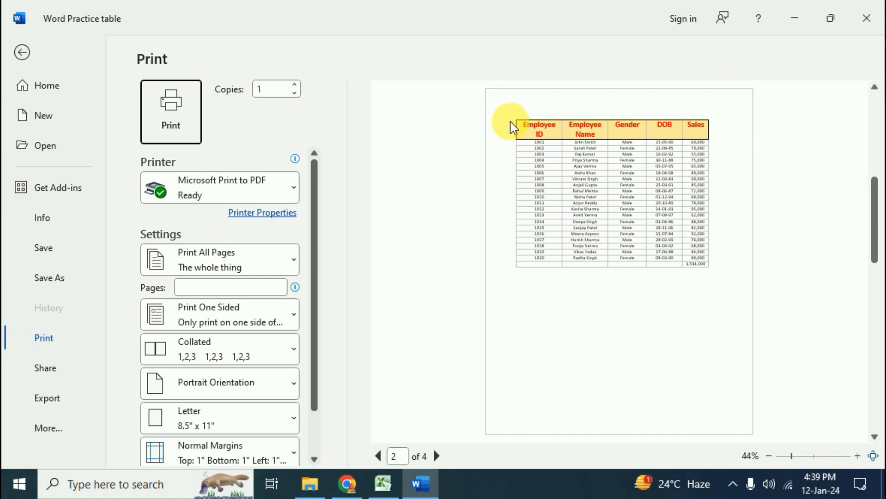
key("Escape")
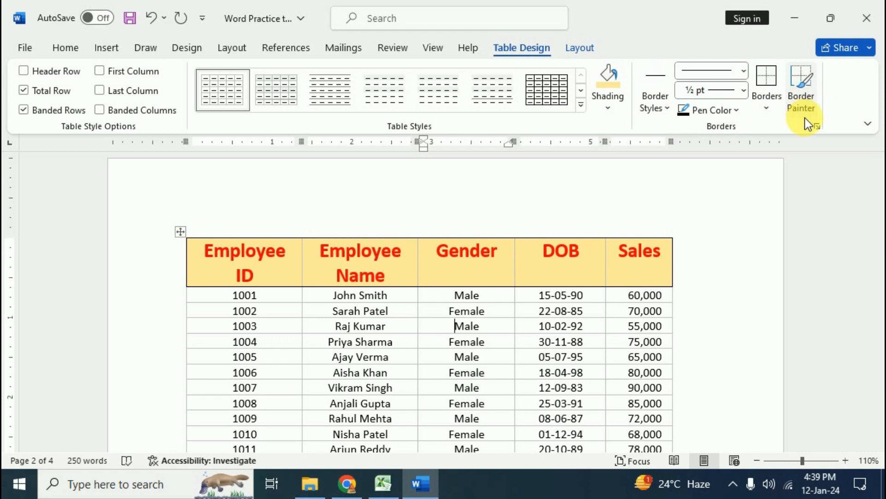
- Paint ½ pt orange-red double-line vertical borders between the table's columns and down the left edge of the data rows with Border Painter
left_click(805, 98)
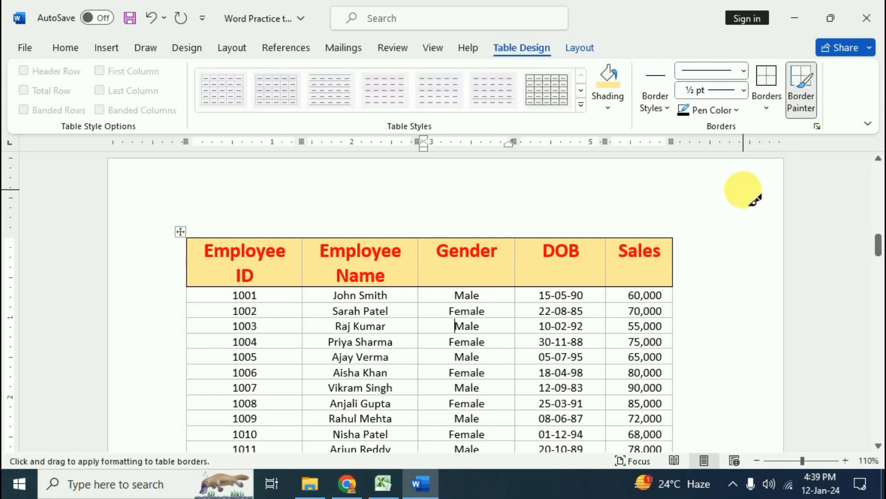
left_click(667, 108)
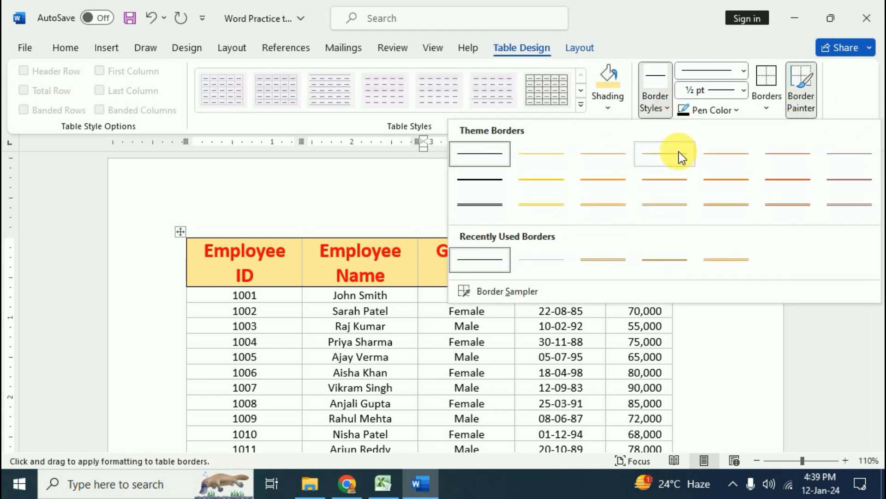
left_click(792, 207)
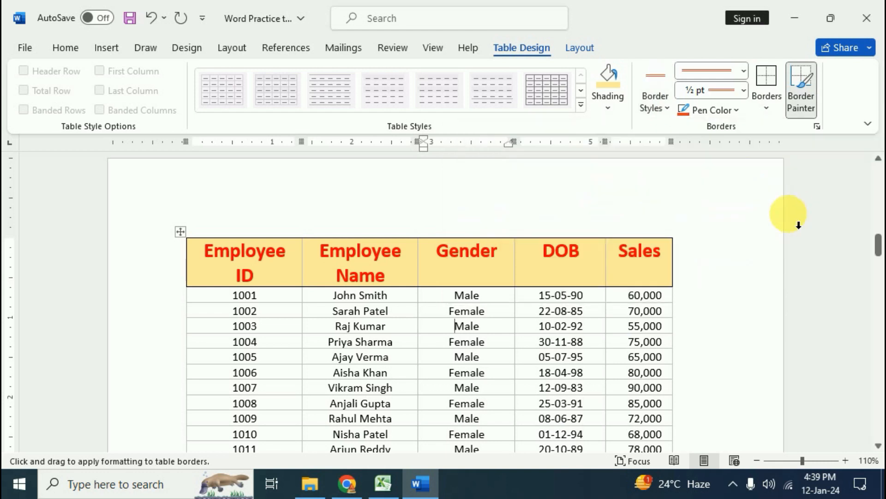
mouse_move(525, 254)
left_mouse_down()
mouse_move(518, 380)
mouse_move(534, 431)
left_mouse_up()
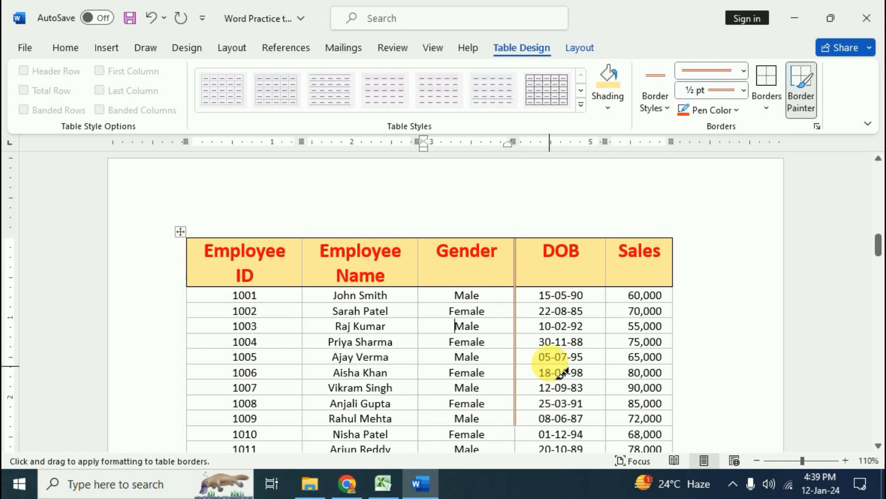
left_click_drag(614, 252, 617, 295)
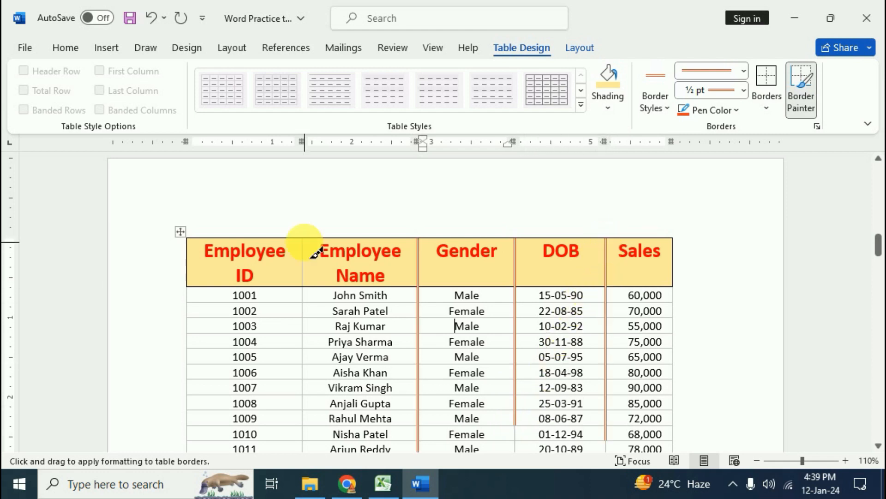
mouse_move(311, 251)
left_mouse_down()
mouse_move(316, 409)
mouse_move(281, 401)
left_mouse_up()
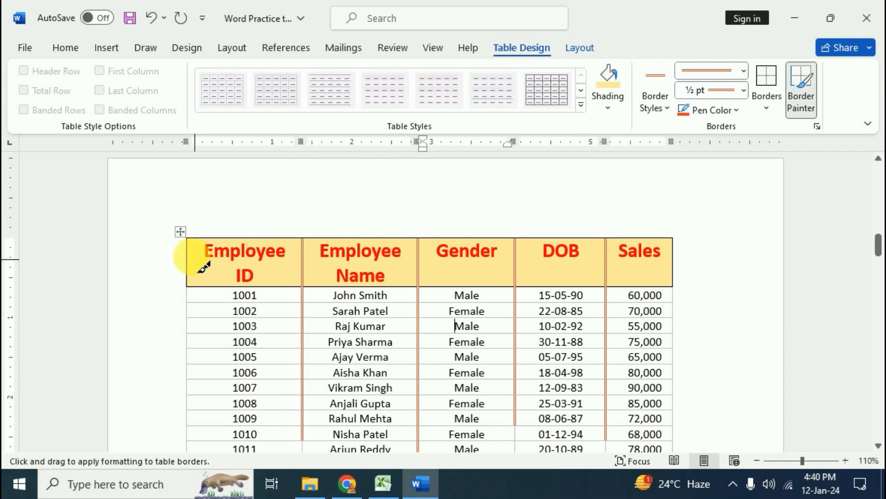
mouse_move(187, 288)
left_mouse_down()
mouse_move(202, 399)
mouse_move(192, 451)
mouse_move(206, 427)
left_mouse_up()
left_click_drag(557, 442, 557, 442)
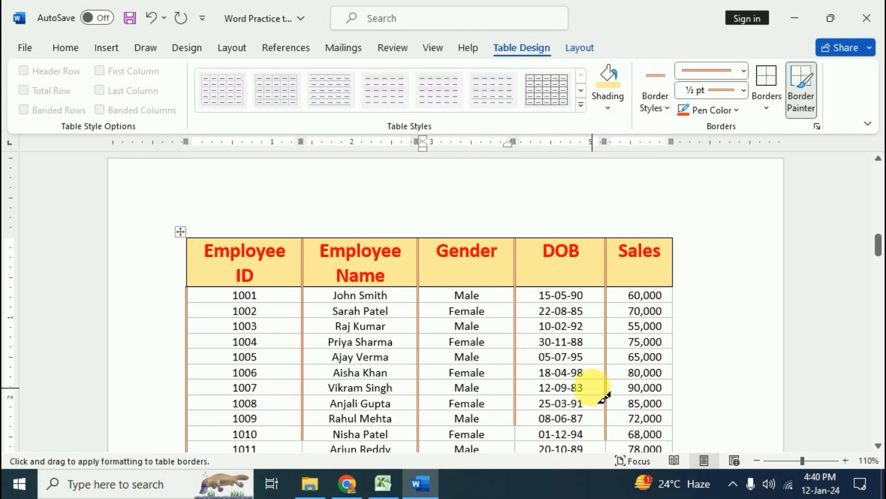
- Set the pen weight to 2¼ pt, paint an orange-red double line below the tenth data row, and stop border painting
left_click(744, 90)
left_click(725, 186)
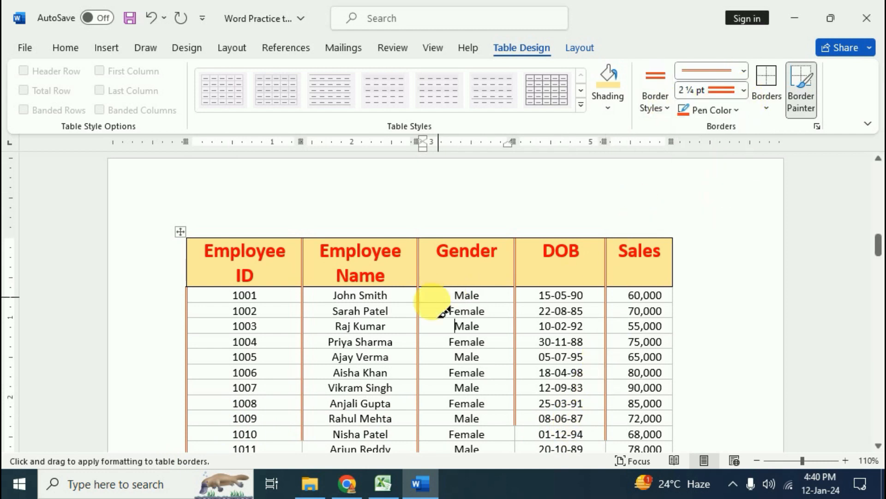
mouse_move(212, 449)
left_mouse_down()
mouse_move(634, 438)
mouse_move(617, 432)
left_mouse_up()
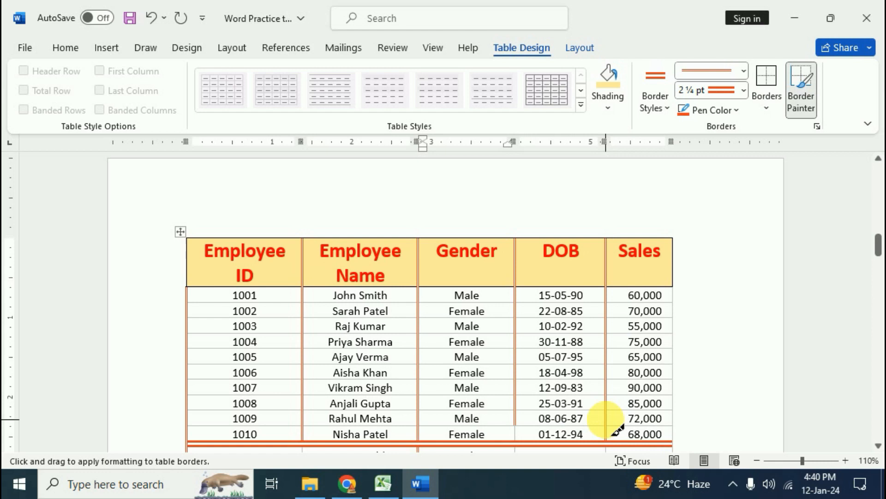
left_click(744, 70)
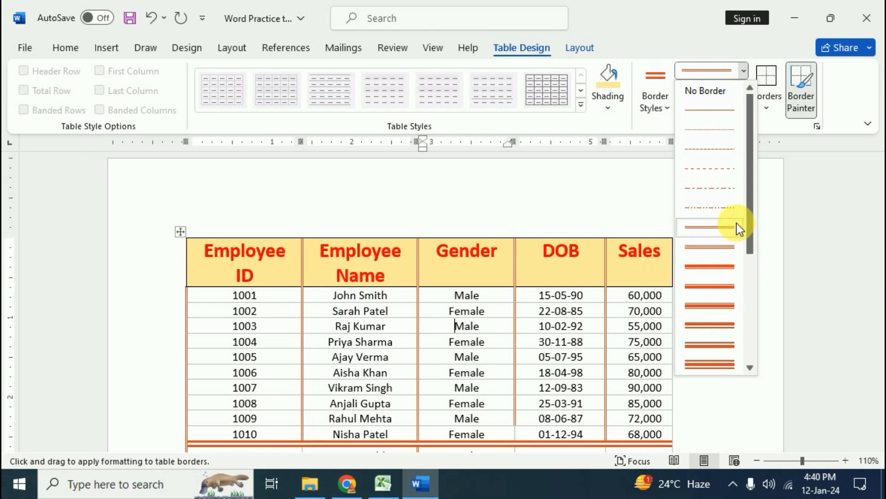
left_click(776, 212)
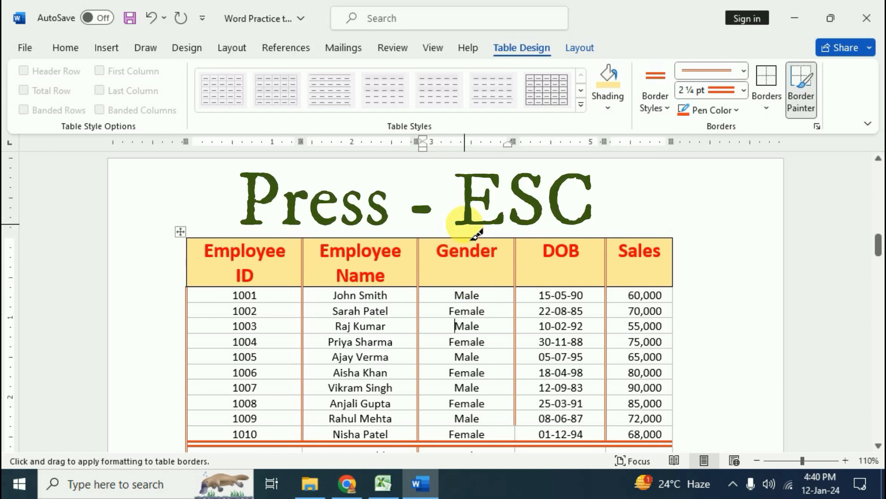
key("Escape")
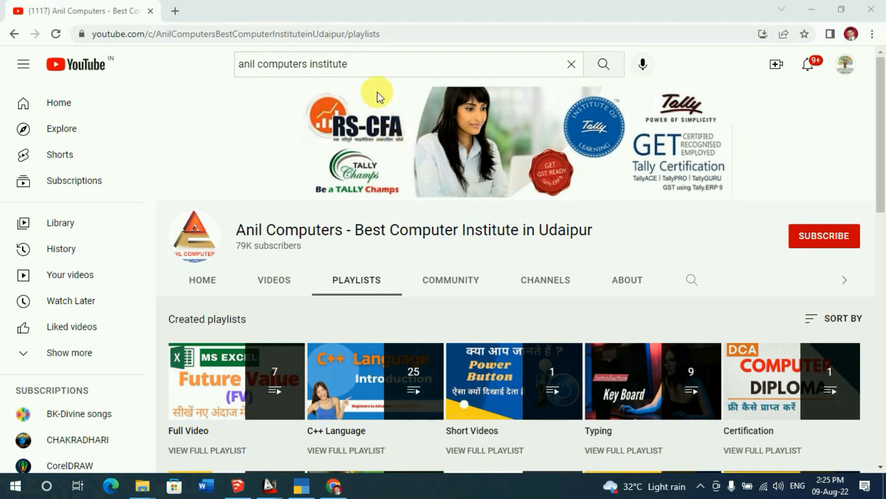
- In YouTube, subscribe to the Anil Computers channel with all notifications enabled and browse its created playlists
left_click(826, 238)
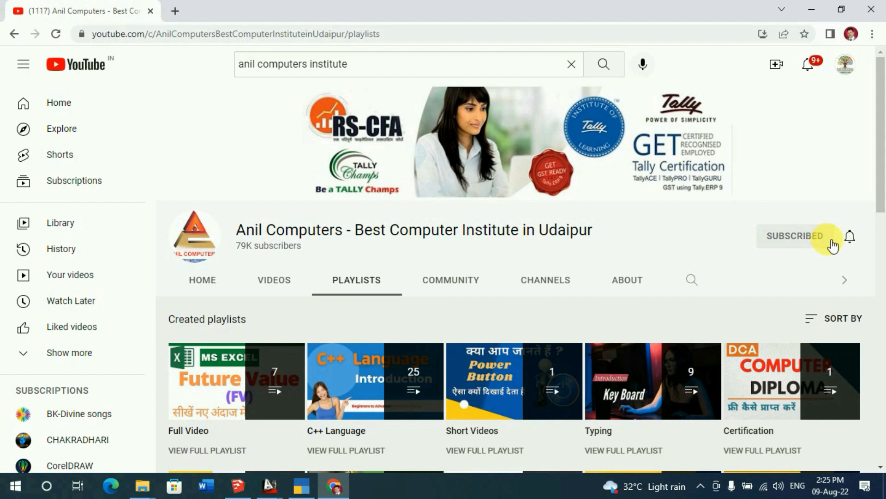
left_click(850, 238)
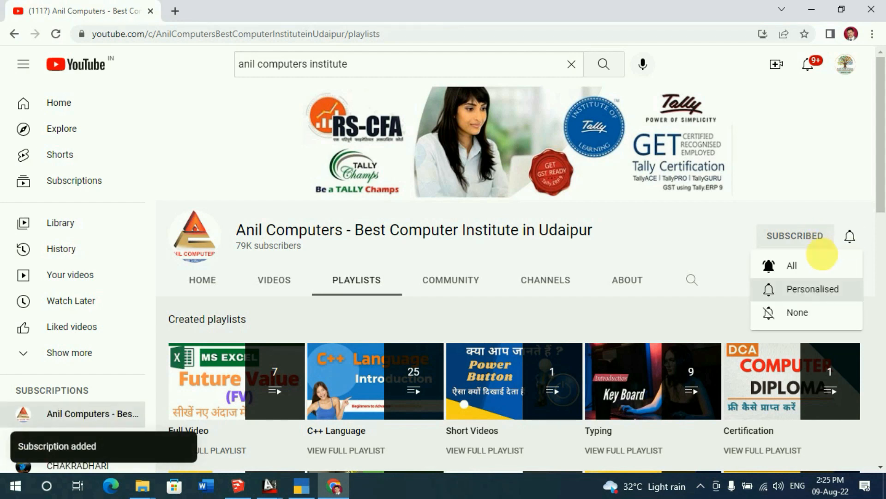
left_click(795, 268)
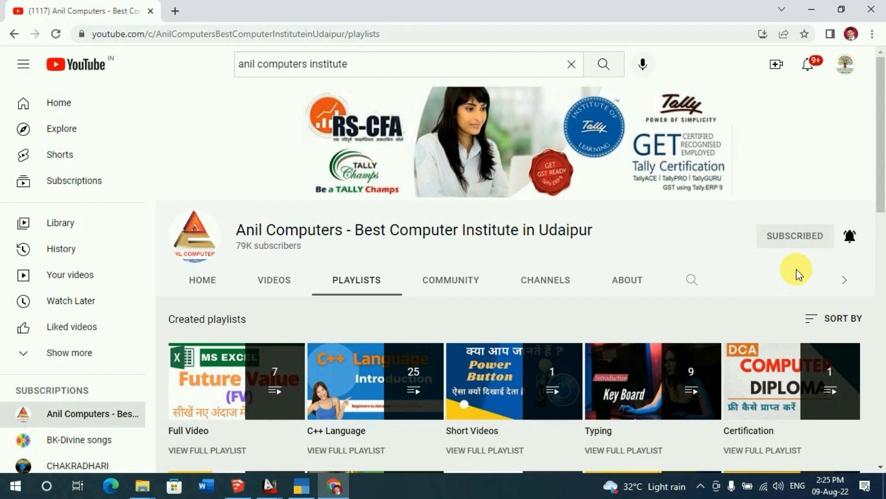
left_click(363, 282)
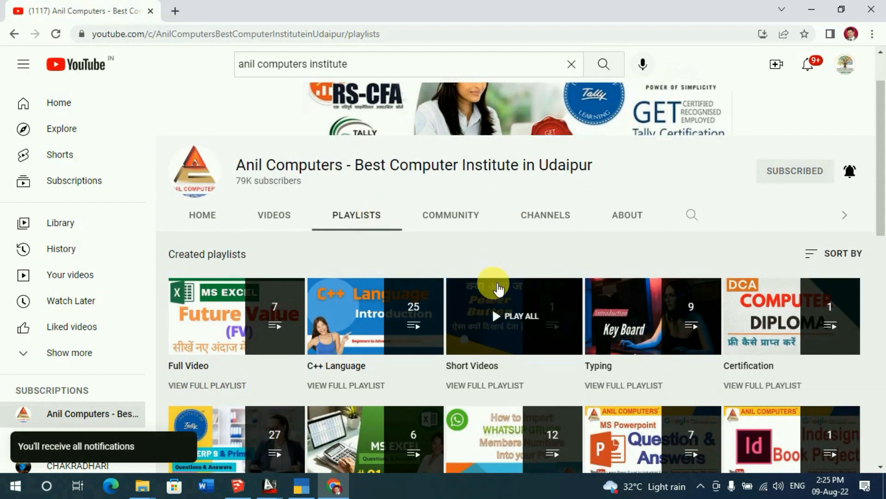
scroll(492, 296, "down", 2)
scroll(631, 291, "down", 5)
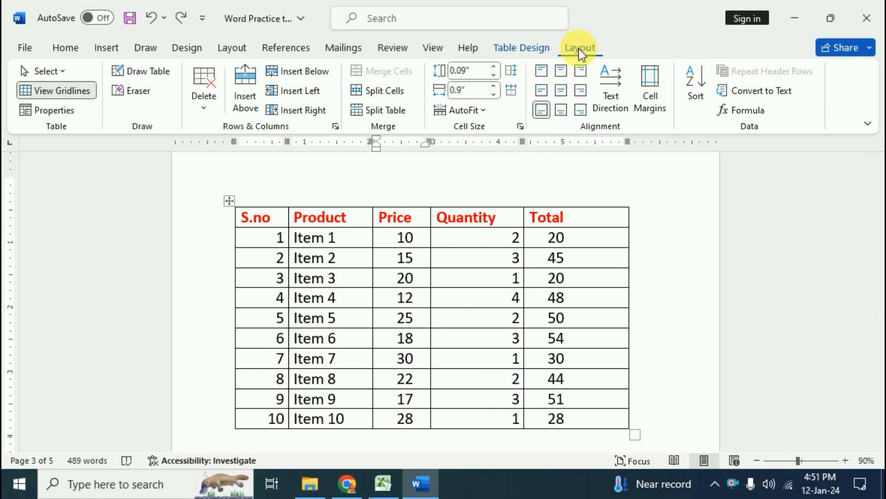
- Back in Word, select the Product header cell of the product table with the Select Cell command
left_click(534, 49)
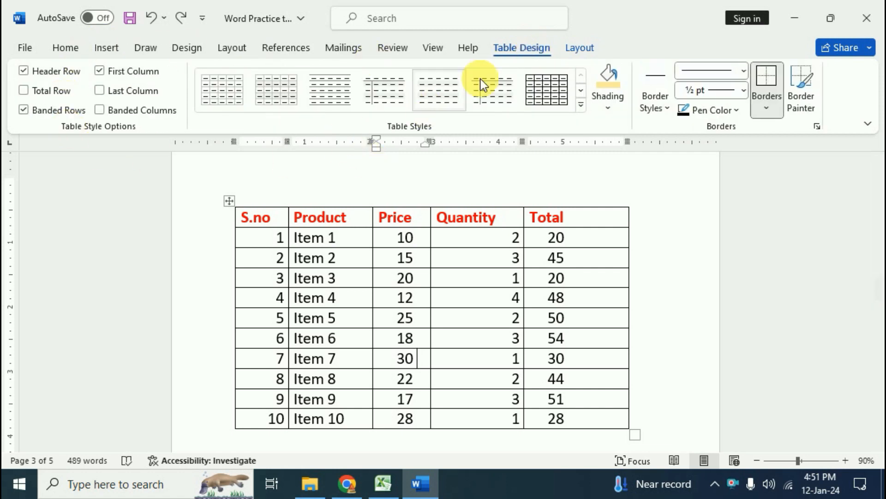
left_click(579, 48)
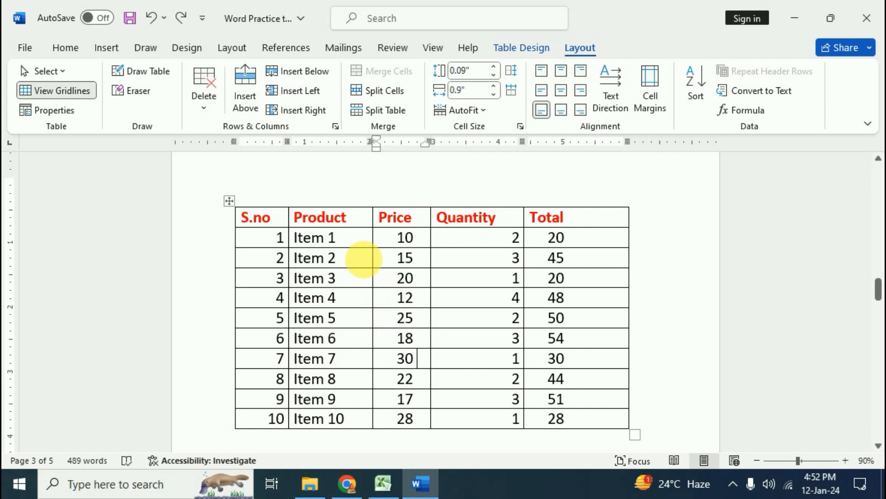
left_click(358, 221)
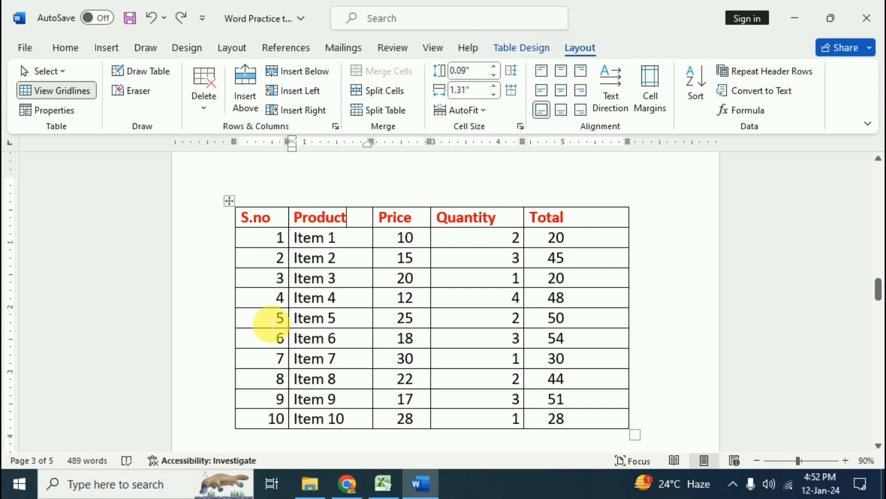
left_click(68, 70)
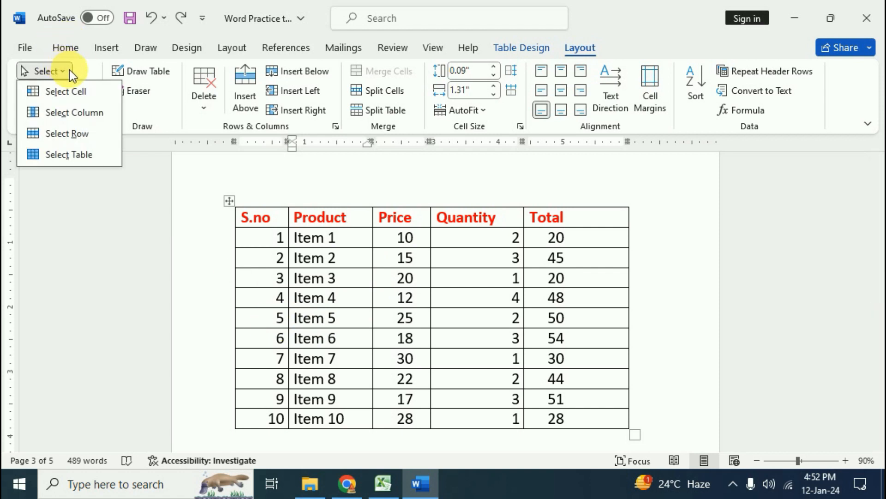
left_click(77, 93)
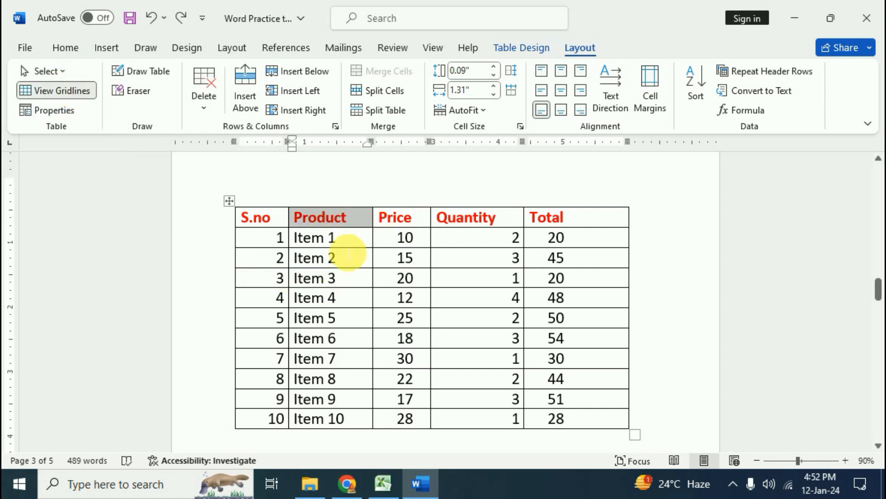
- Select the entire Item 5 row of the table with the Select Row command
left_click(361, 237)
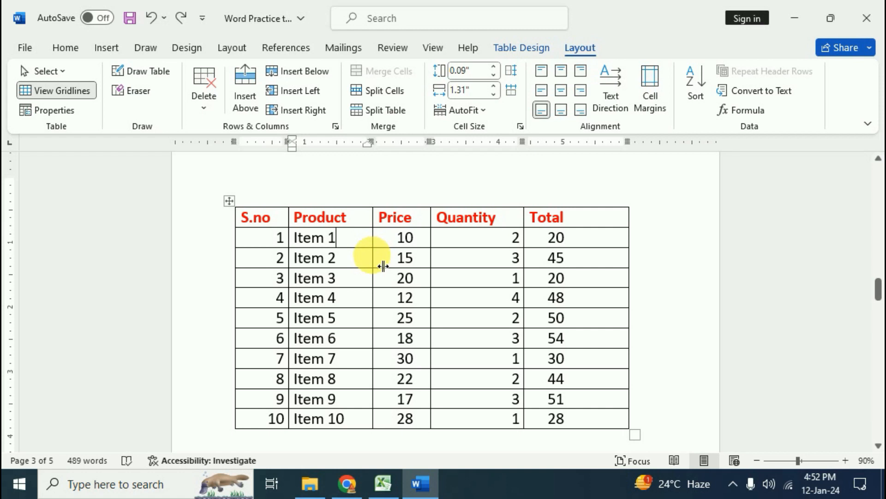
left_click(364, 325)
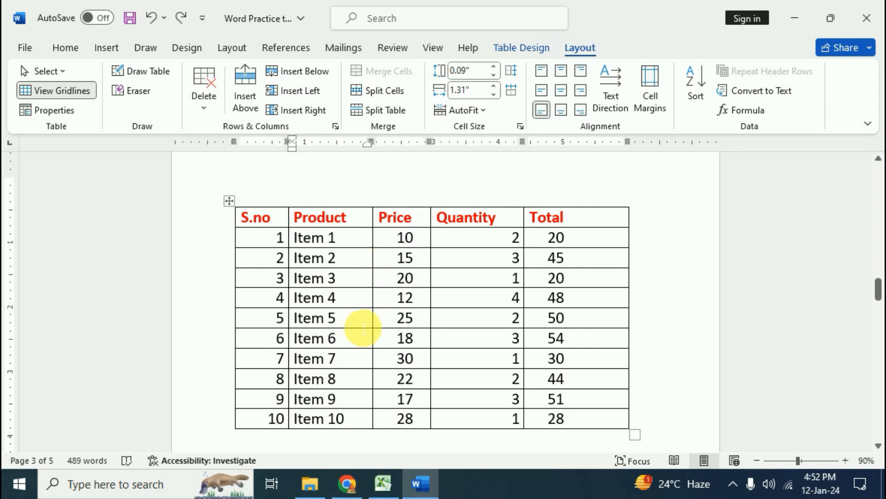
left_click(63, 71)
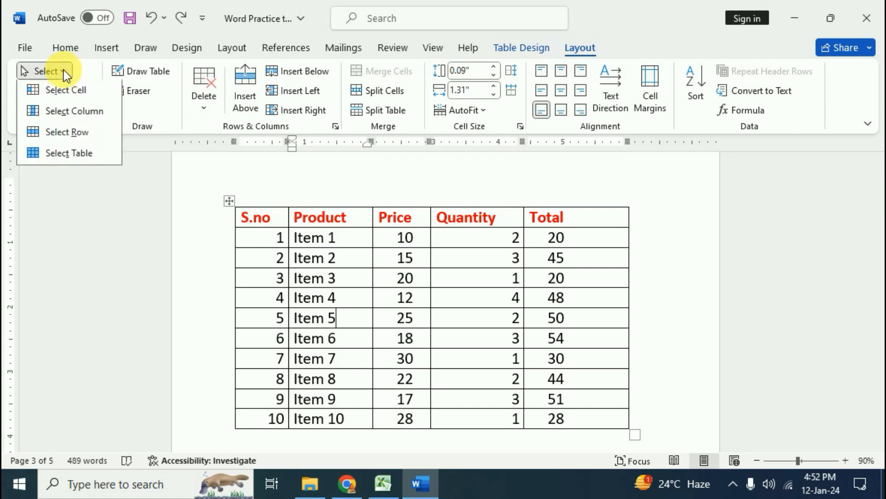
left_click(93, 135)
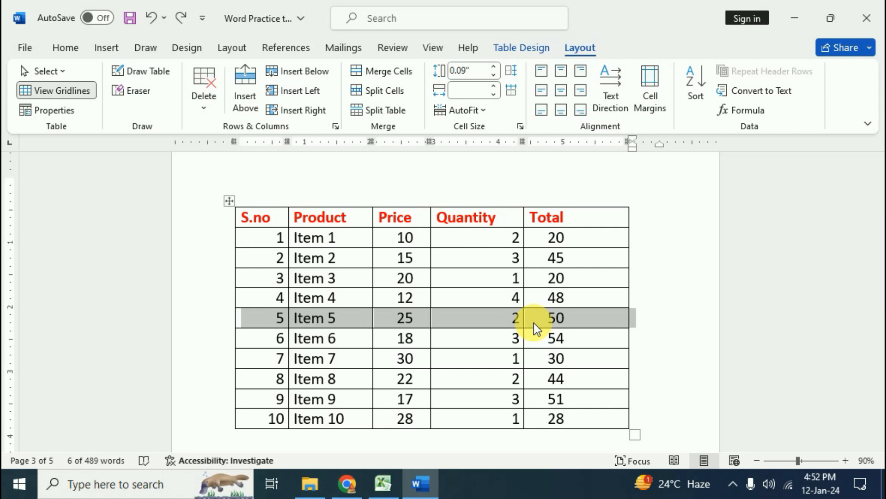
- Select the entire Total column of the table with the Select Column command
left_click(352, 262)
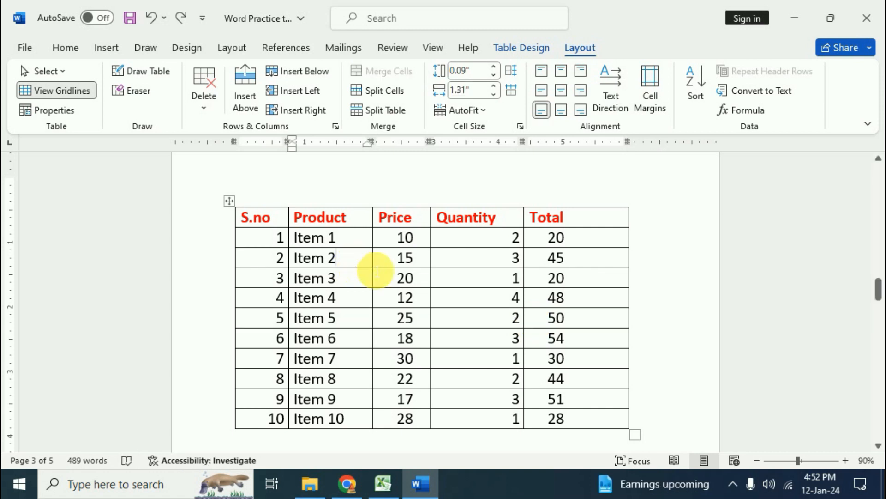
left_click(590, 238)
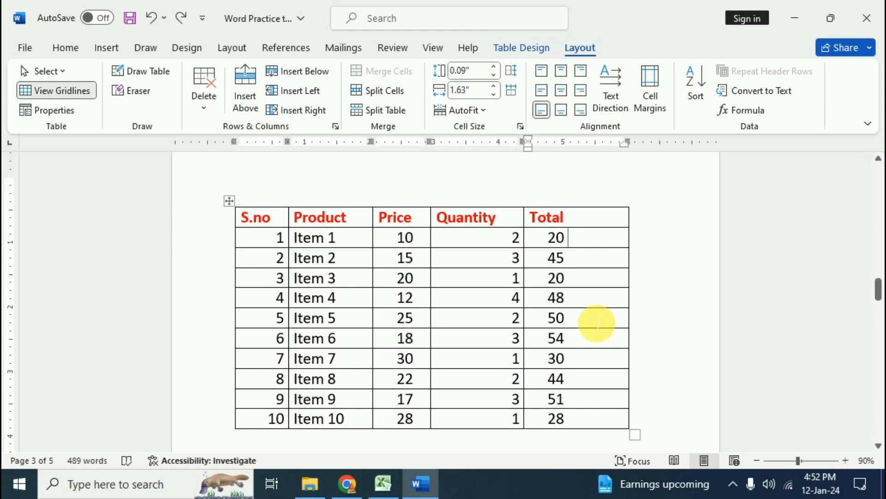
left_click(62, 69)
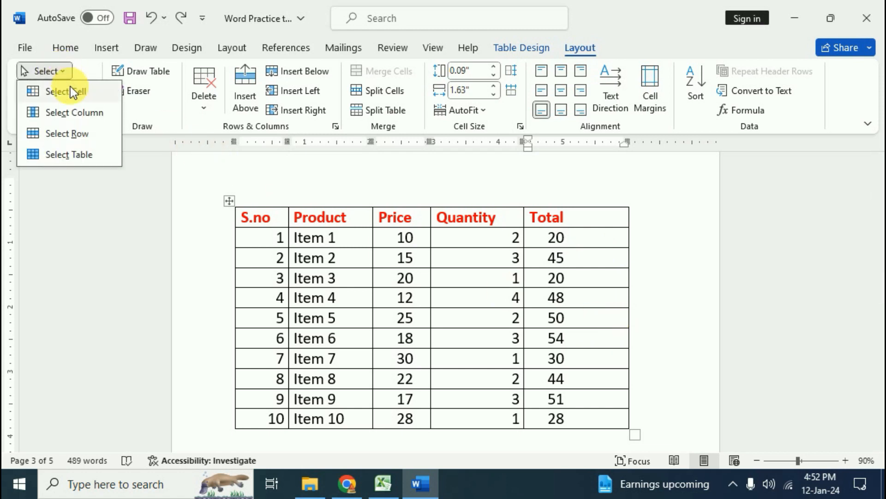
left_click(81, 113)
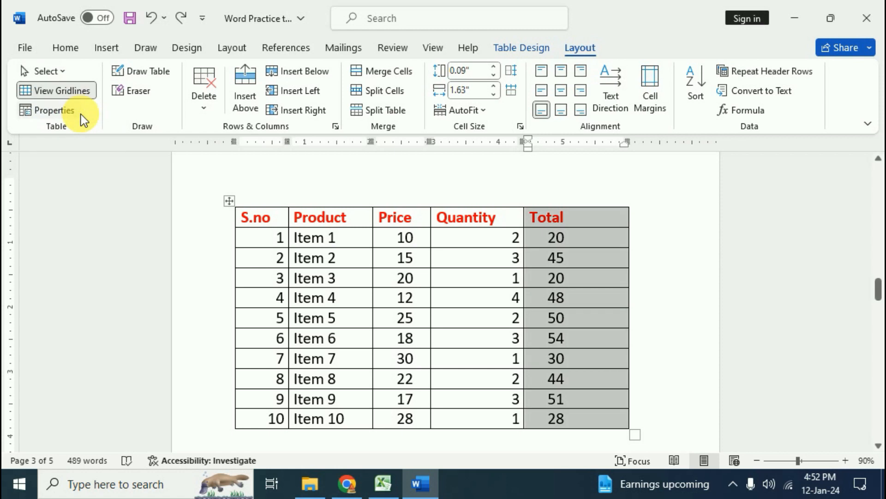
- Select the whole product table with the Select Table command and clear the selection again
left_click(583, 320)
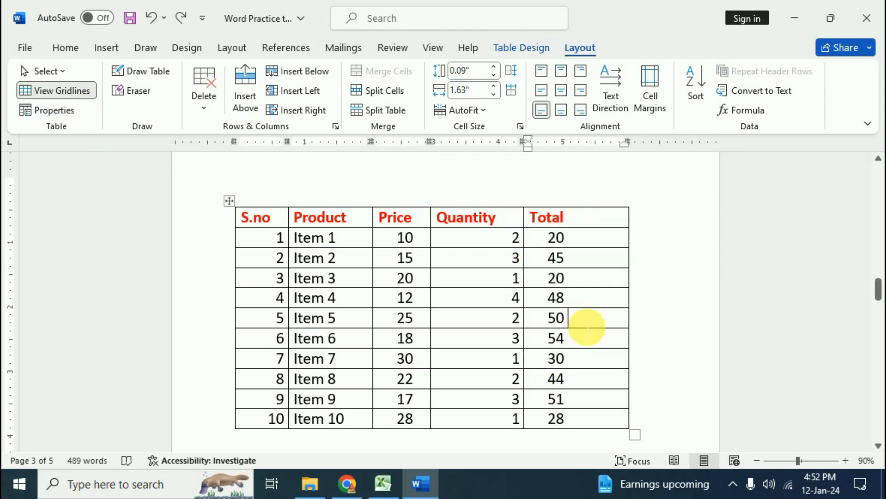
left_click(68, 69)
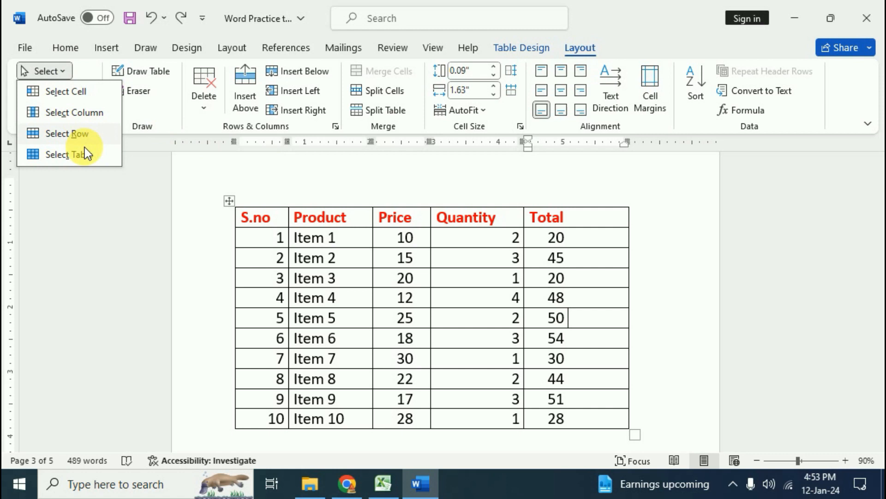
left_click(86, 159)
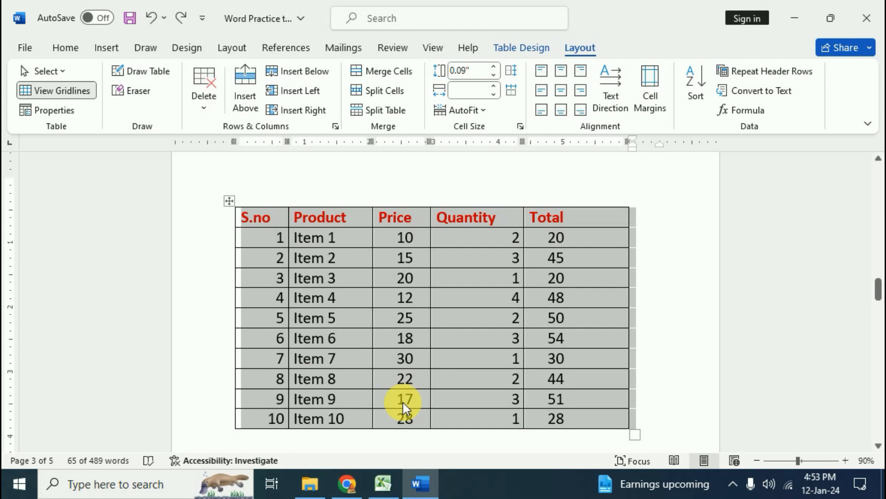
left_click(405, 341)
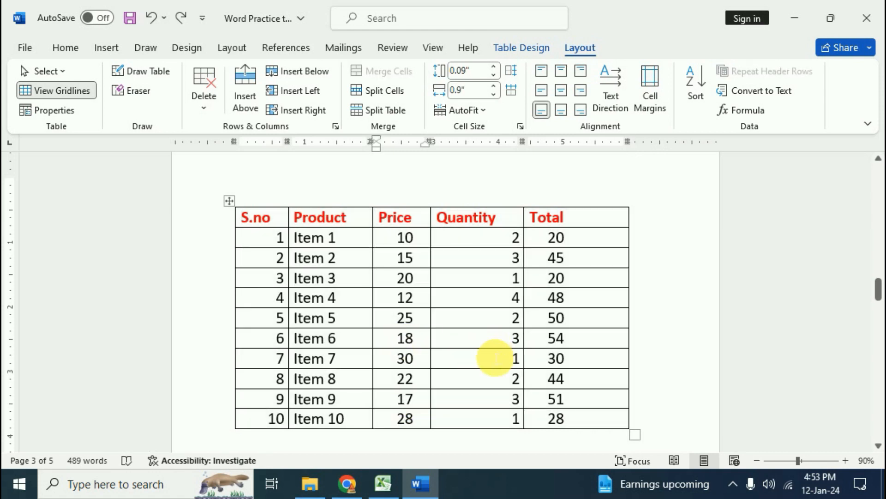
- Examine the product table's gridlines in the print preview and return to the document
left_click(69, 90)
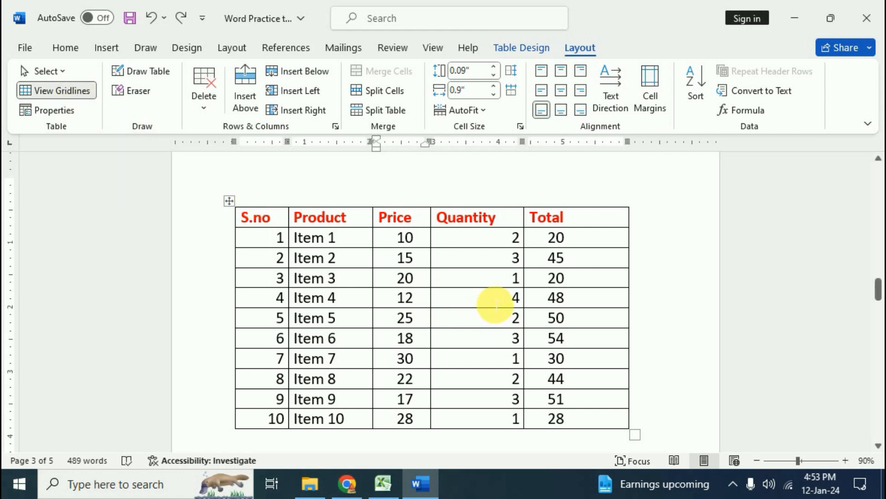
left_click(512, 298)
left_click(525, 46)
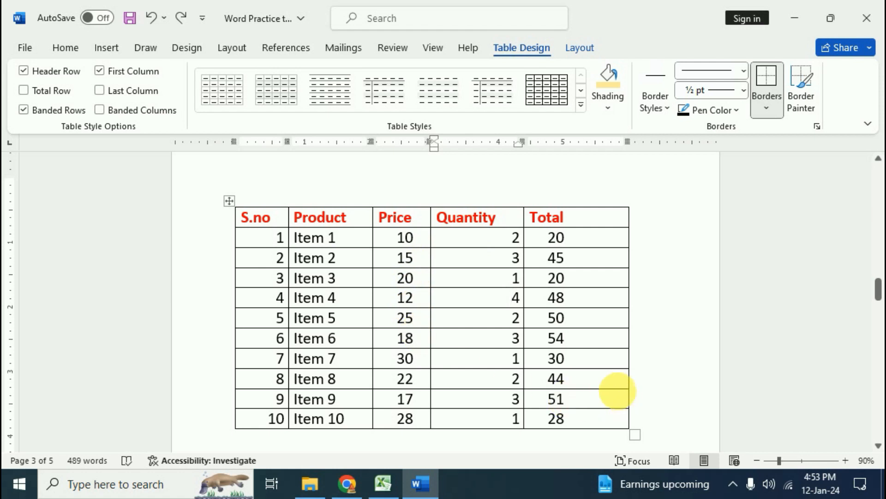
key("ctrl+p")
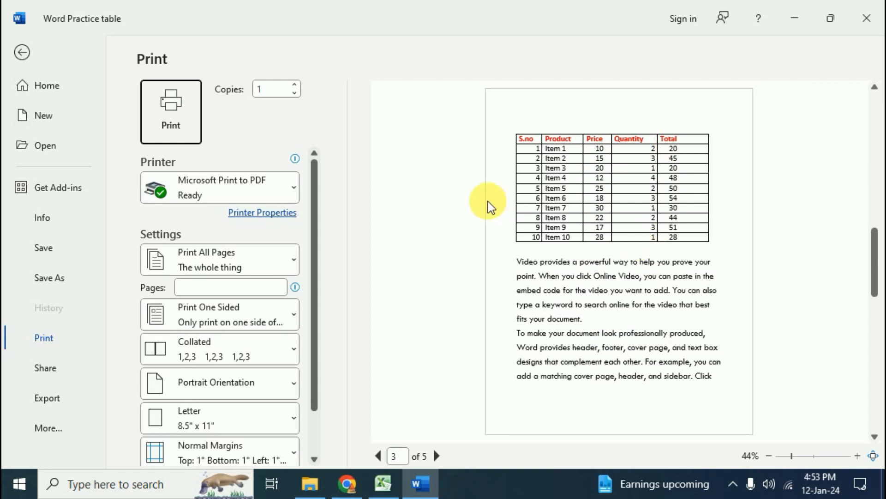
key("Escape")
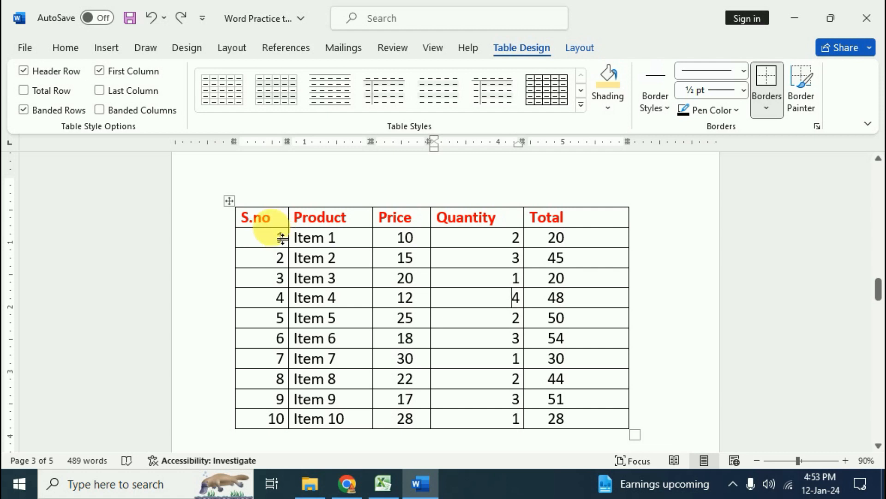
- Increase the header row's height to about 0.79" by moving its lower border down
left_click_drag(282, 238, 283, 266)
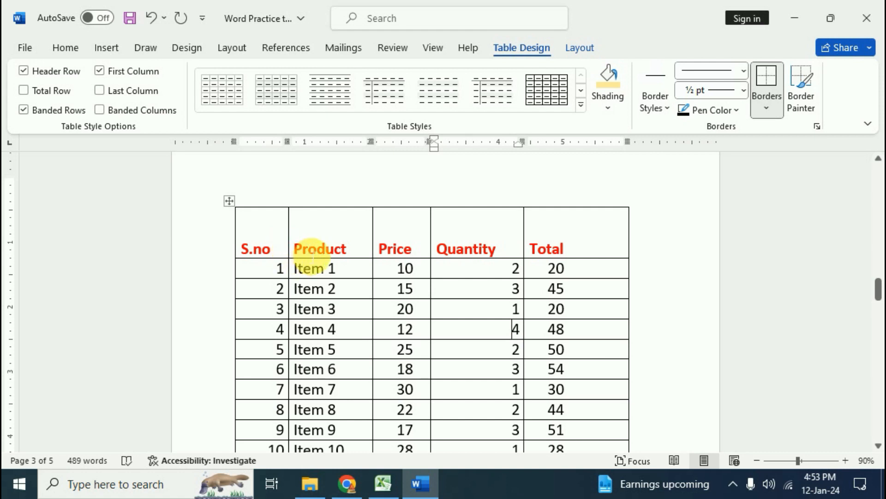
- Try No Border on the S.no header cell alone and undo it
left_click(272, 247)
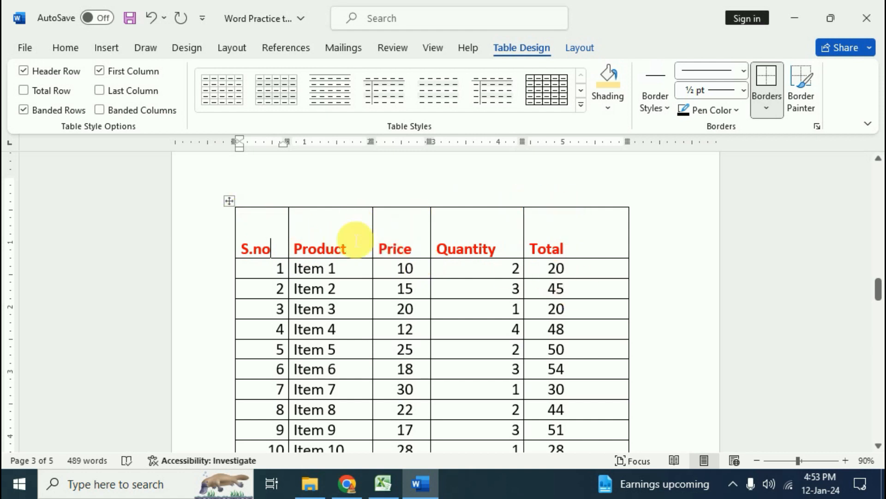
left_click(767, 107)
left_click(791, 218)
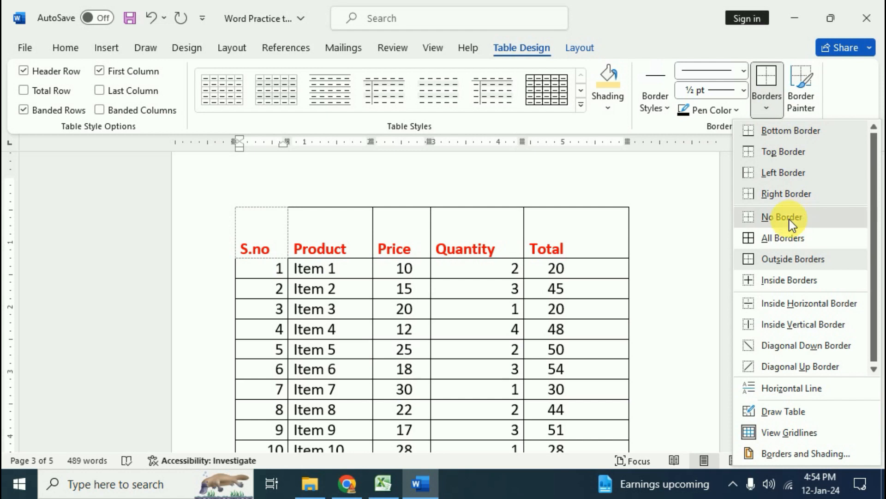
key("ctrl+z")
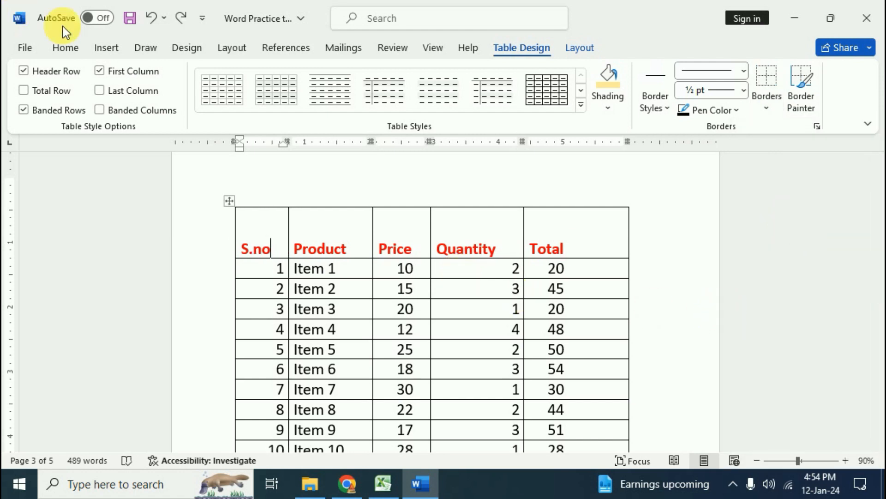
- Select the whole header row from S.no to Total and remove its borders with No Border
left_click(575, 48)
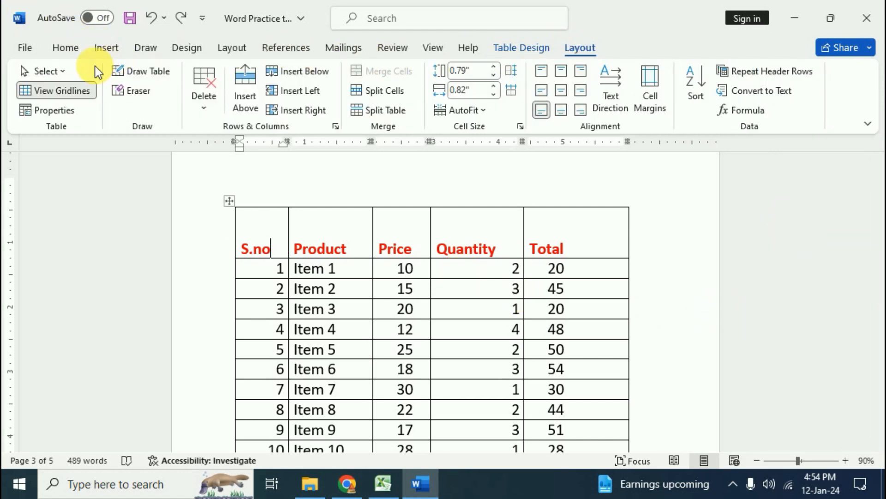
left_click(60, 71)
left_click(91, 133)
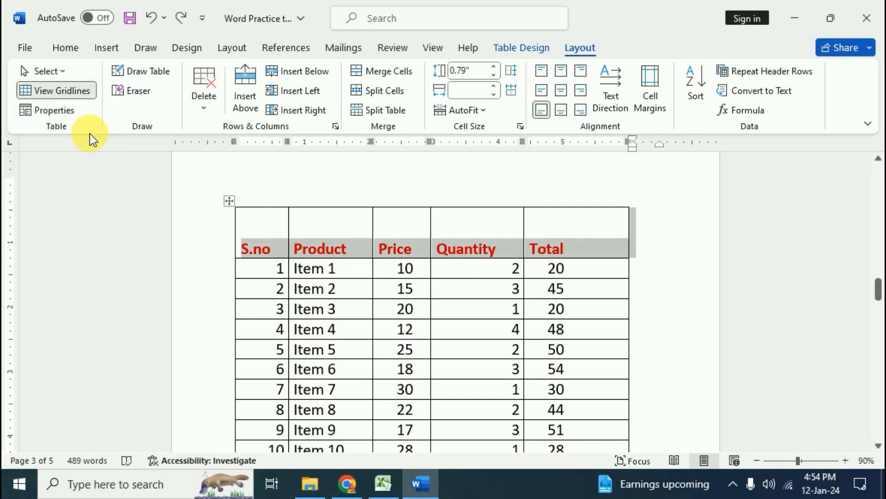
left_click(541, 49)
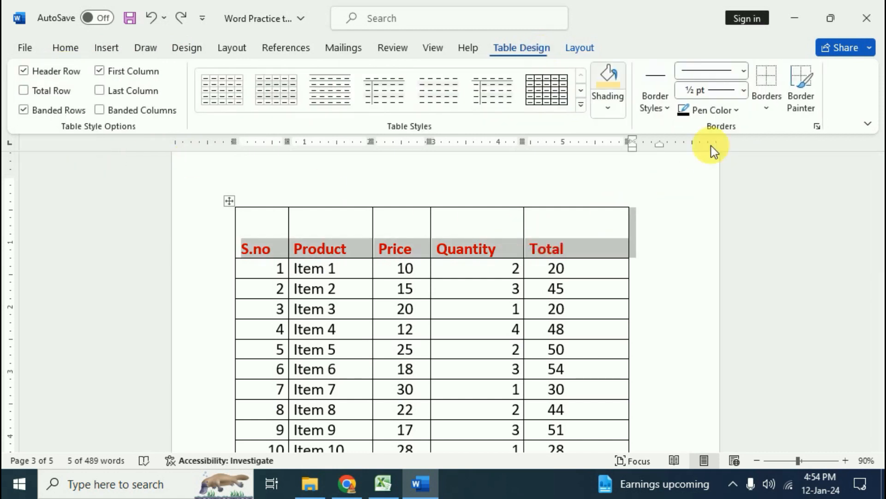
left_click(766, 109)
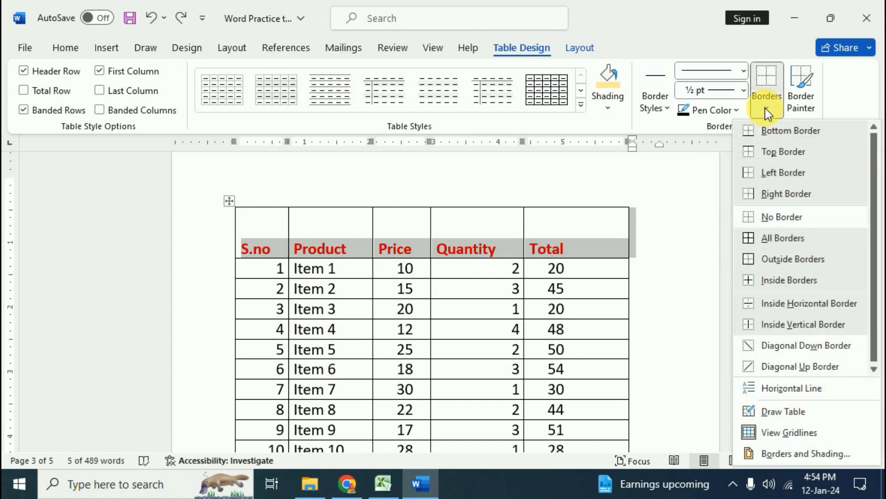
left_click(775, 219)
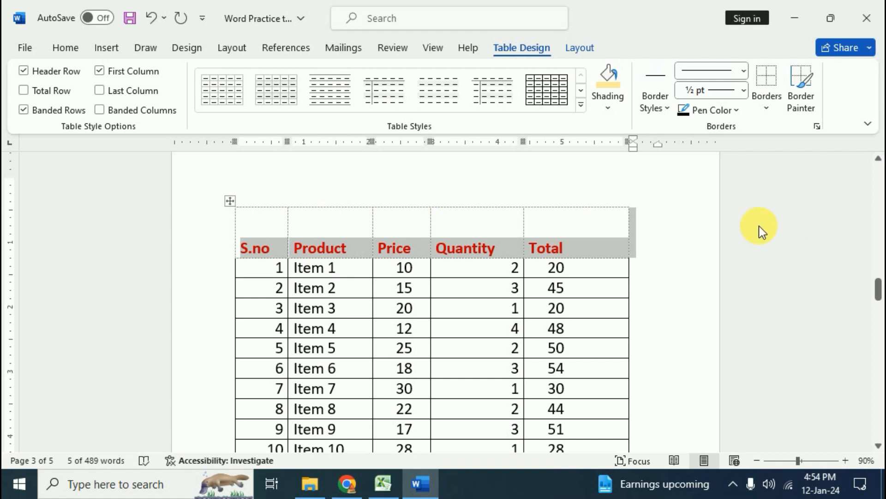
- Hide the table gridlines and check the borderless header row in the print preview
left_click(582, 48)
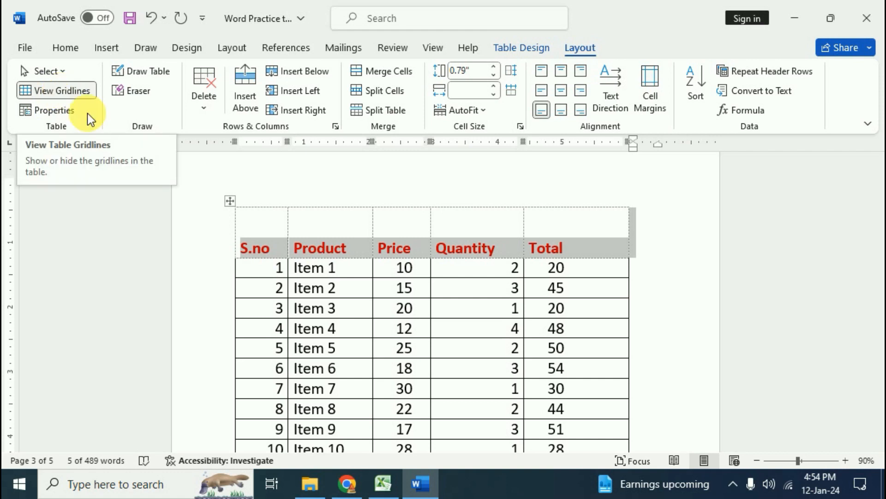
left_click(62, 91)
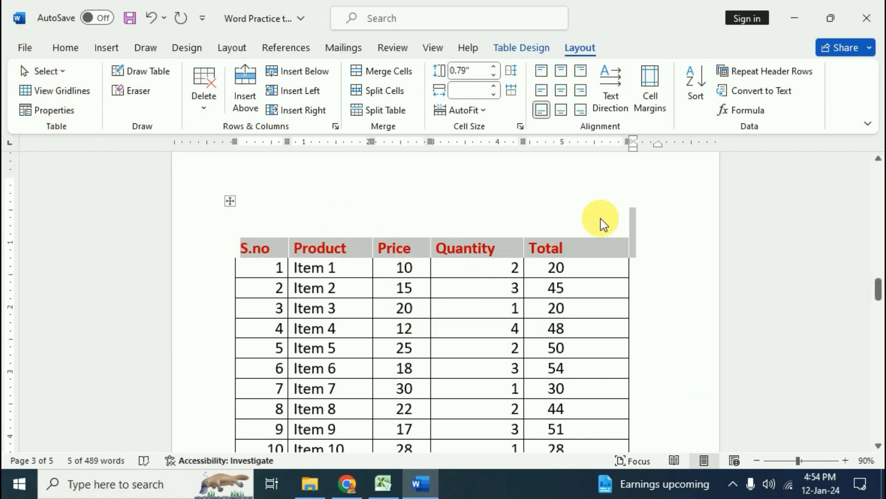
left_click(607, 275)
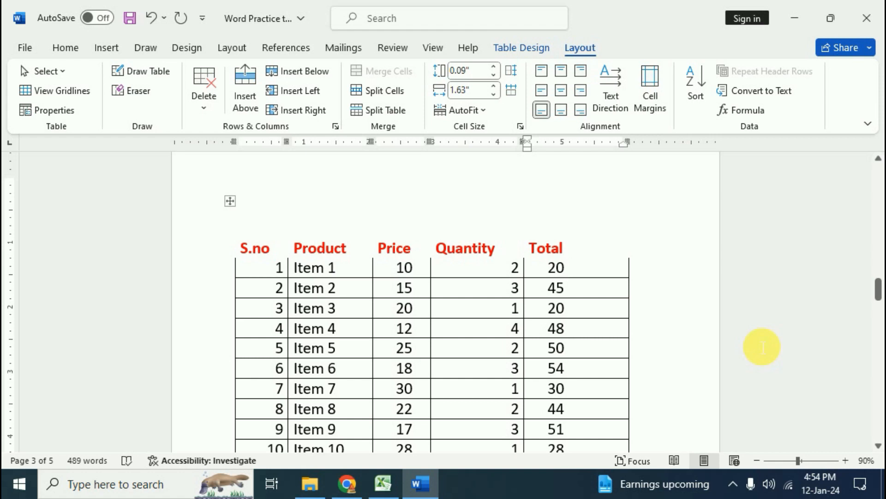
key("ctrl+p")
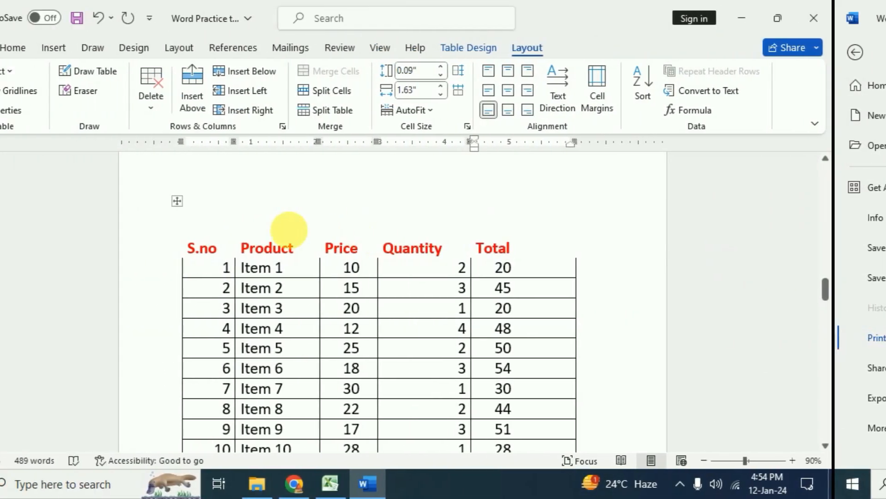
- Select the header row from S.no to Total, show the table gridlines again and centre the header text with Align Center
left_click_drag(210, 233, 496, 259)
left_click_drag(550, 259, 600, 250)
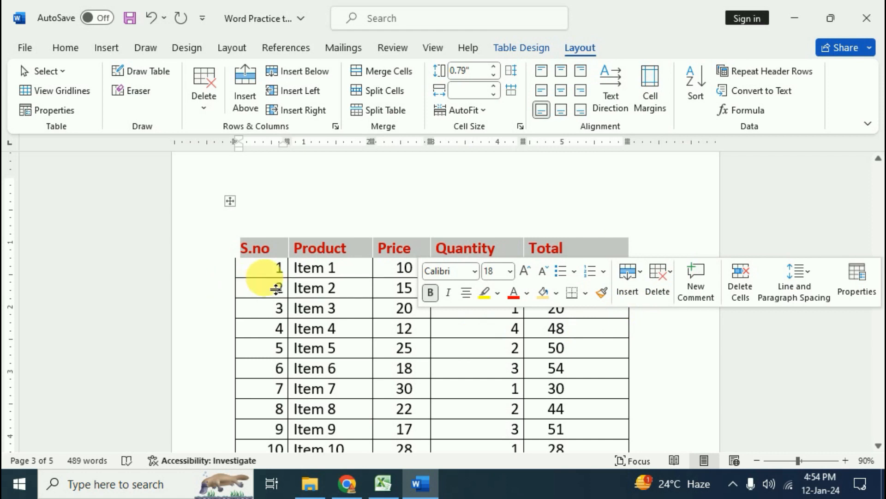
left_click(73, 93)
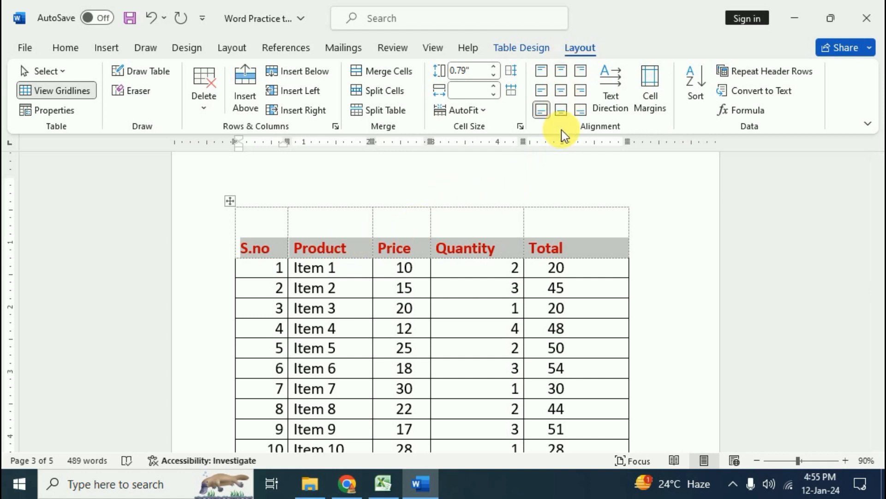
left_click(563, 91)
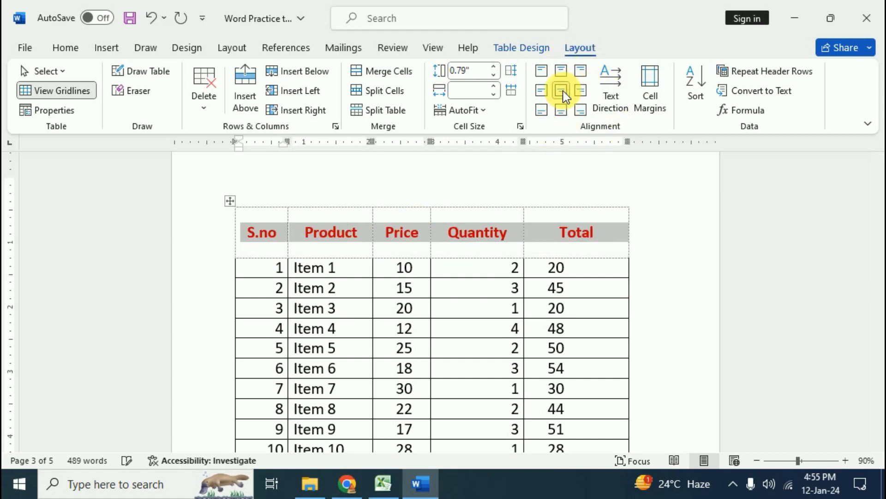
left_click(535, 240)
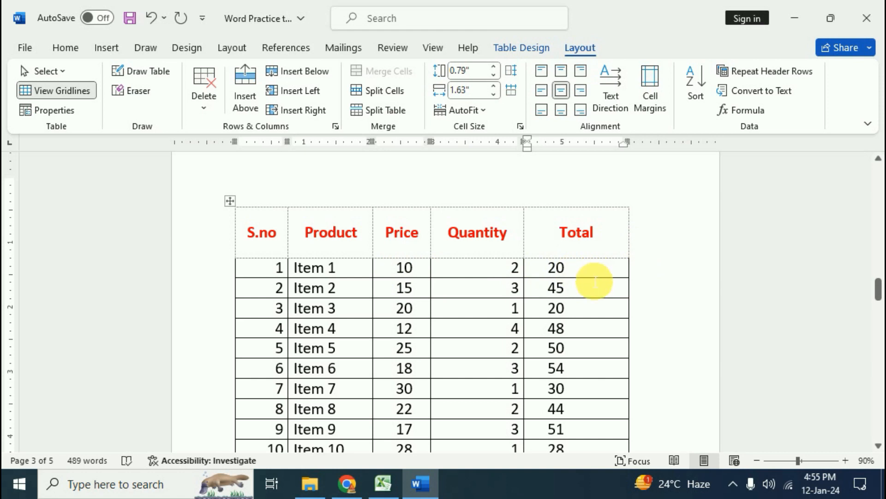
- Examine the borderless, centred header row in the print preview and return to the Total header cell
key("ctrl+p")
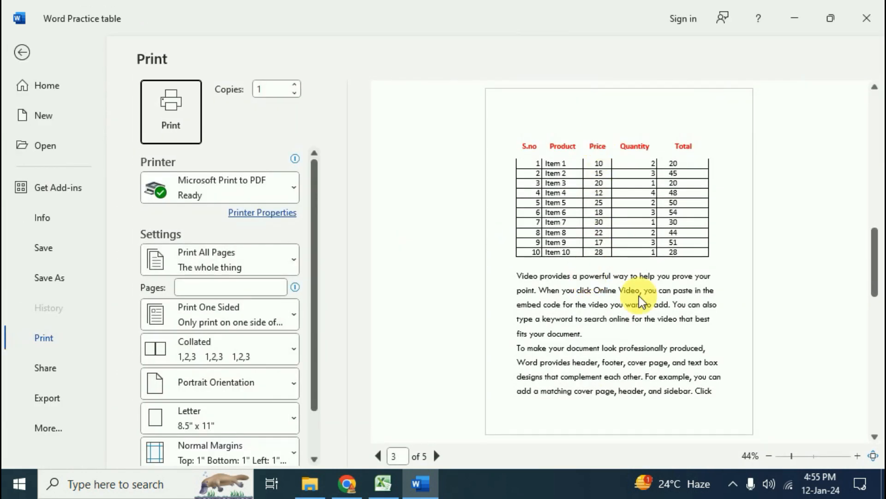
key("Escape")
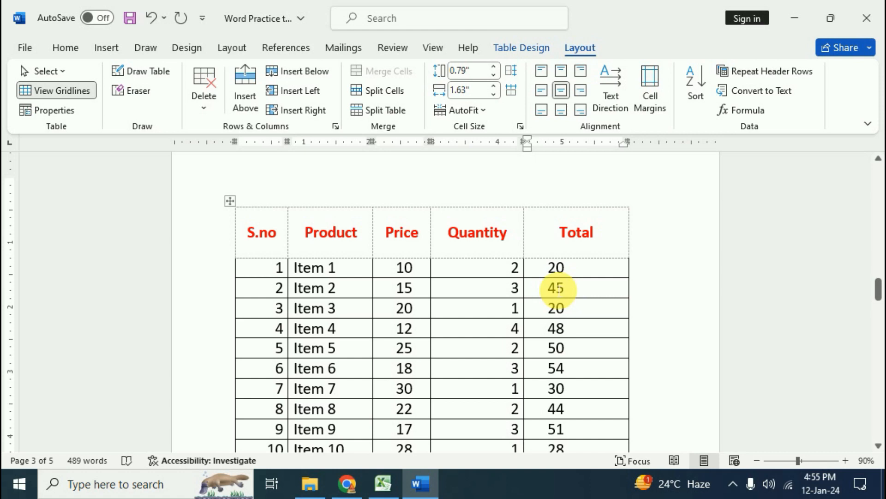
left_click(560, 232)
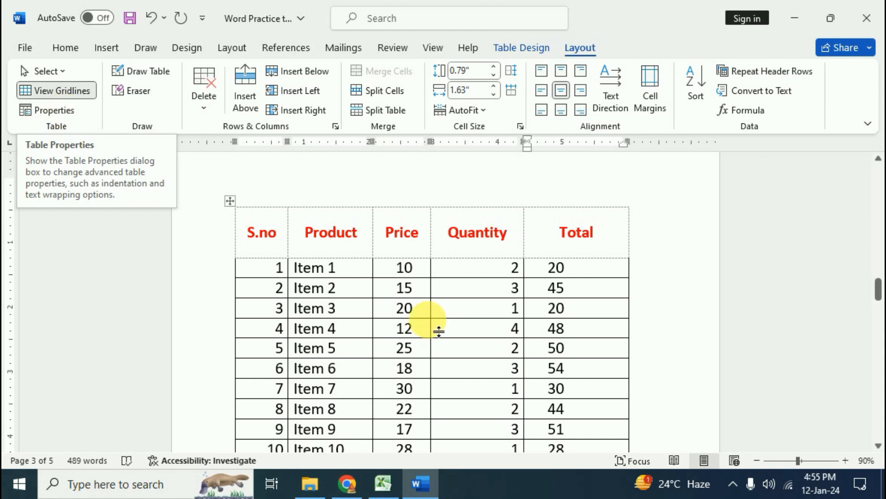
scroll(475, 348, "down", 2)
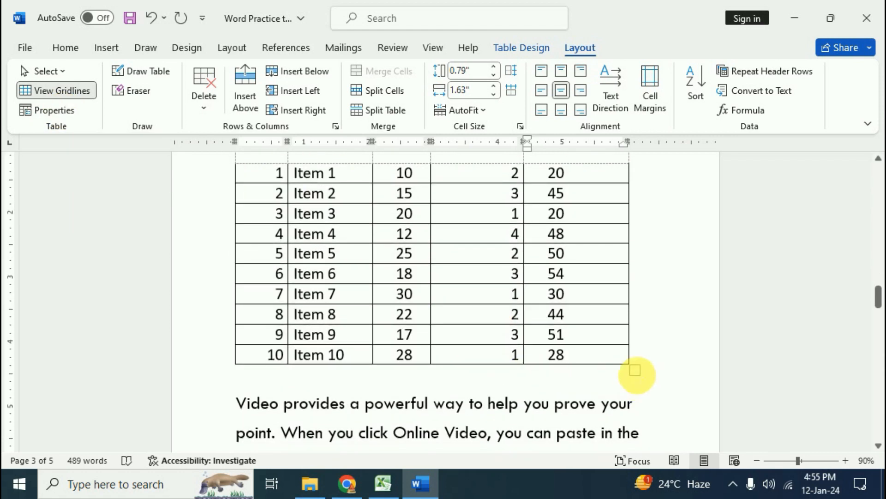
scroll(454, 406, "down", 3)
scroll(454, 406, "up", 3)
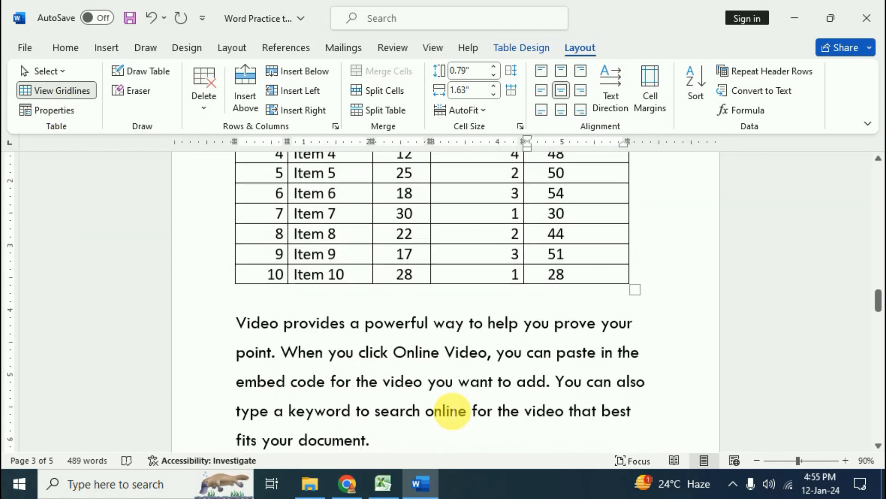
scroll(452, 406, "up", 2)
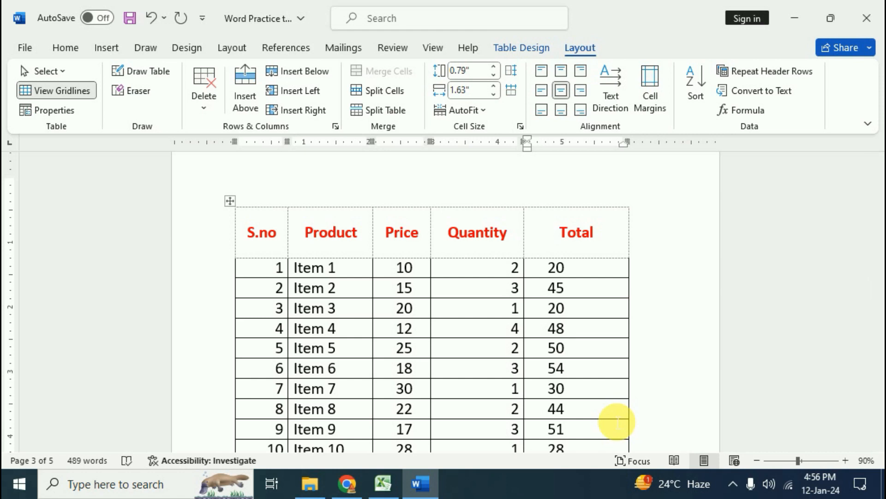
scroll(611, 413, "down", 2)
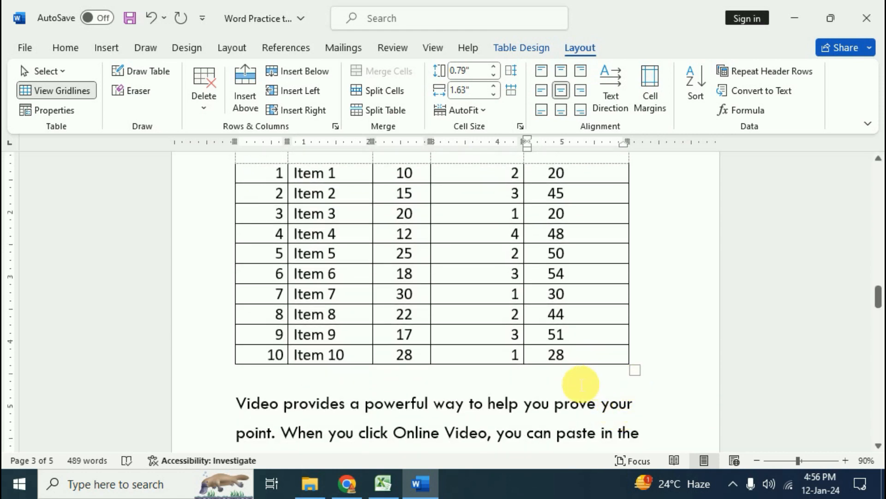
scroll(580, 384, "up", 2)
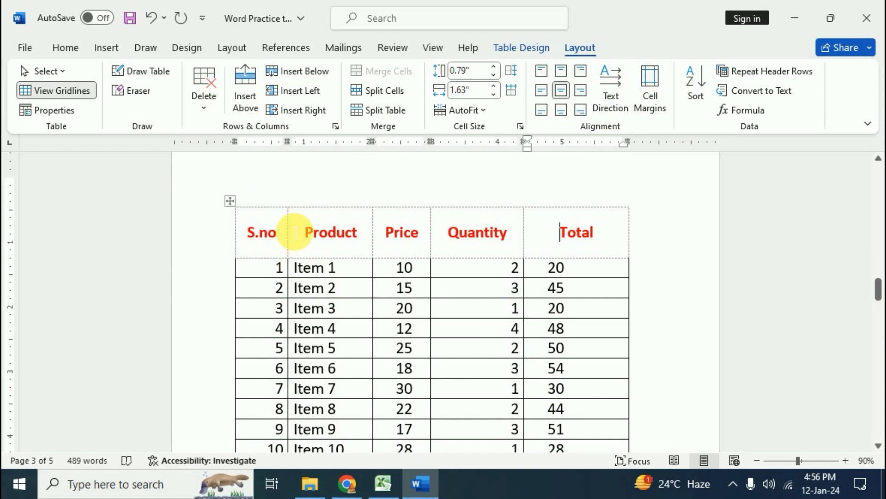
- Narrow all five columns of the product table to fit their headings, making the Total column about 1.06" wide
left_click_drag(291, 232, 276, 233)
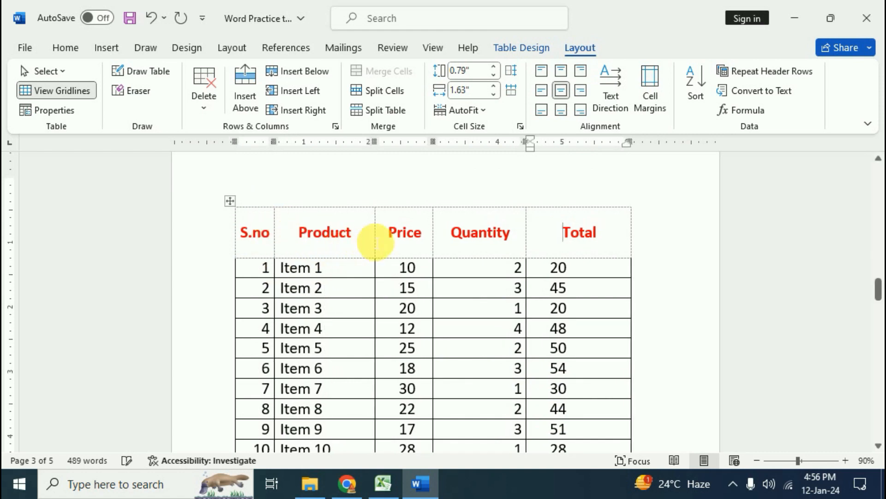
left_click_drag(375, 232, 336, 233)
left_click_drag(444, 245, 397, 245)
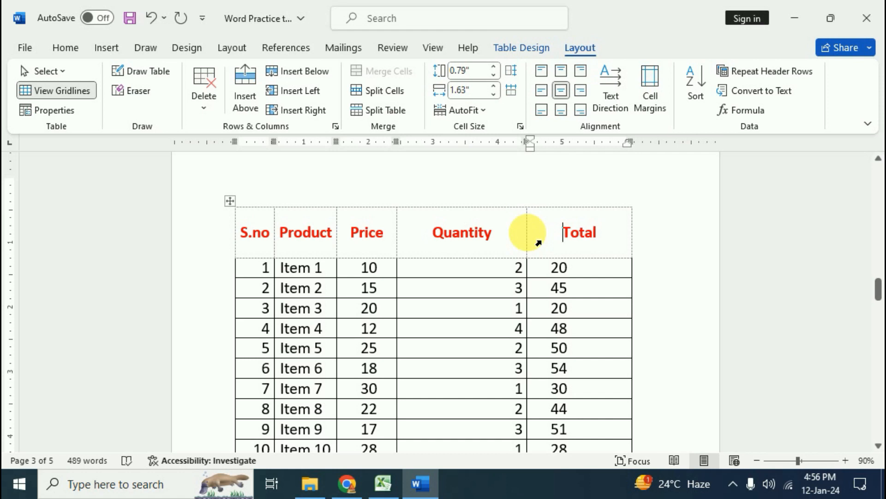
left_click_drag(537, 246, 467, 245)
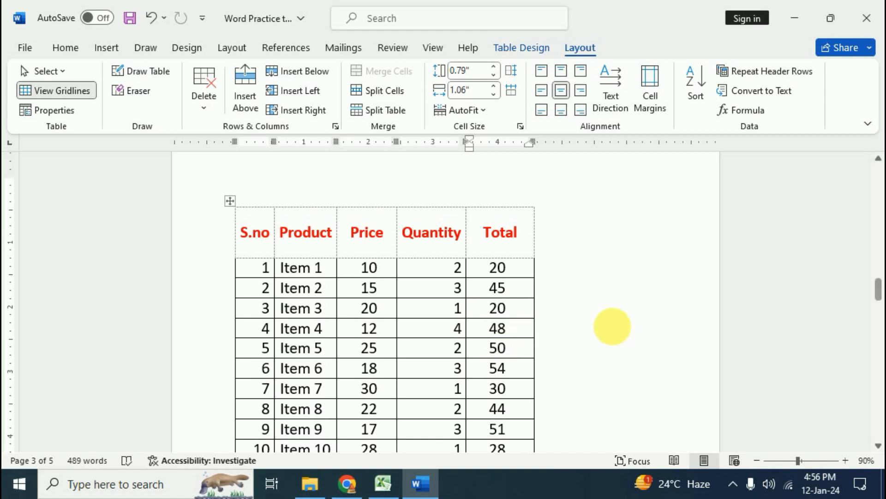
- Set the product table's alignment on the page to Right in Table Properties
left_click(66, 110)
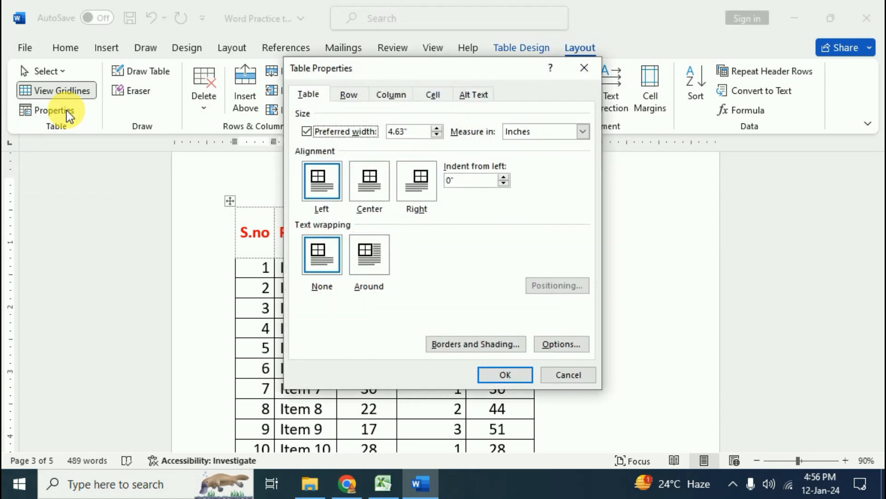
left_click(428, 187)
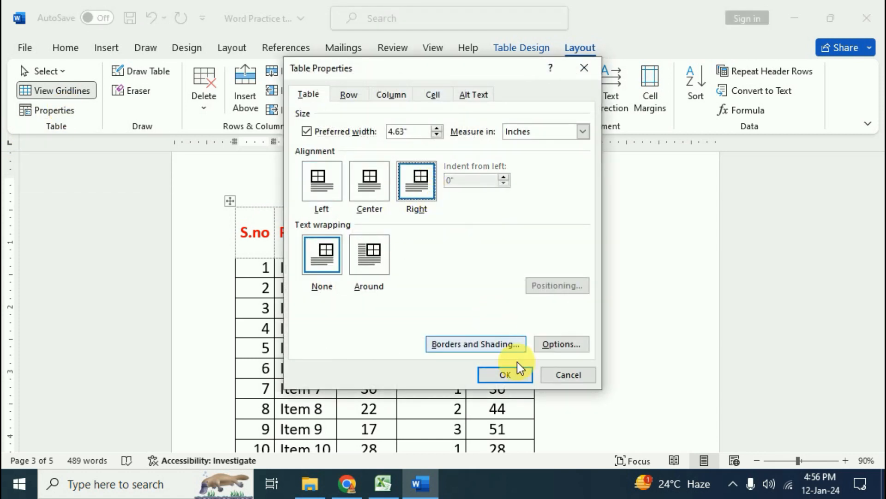
left_click(527, 375)
scroll(617, 342, "down", 2)
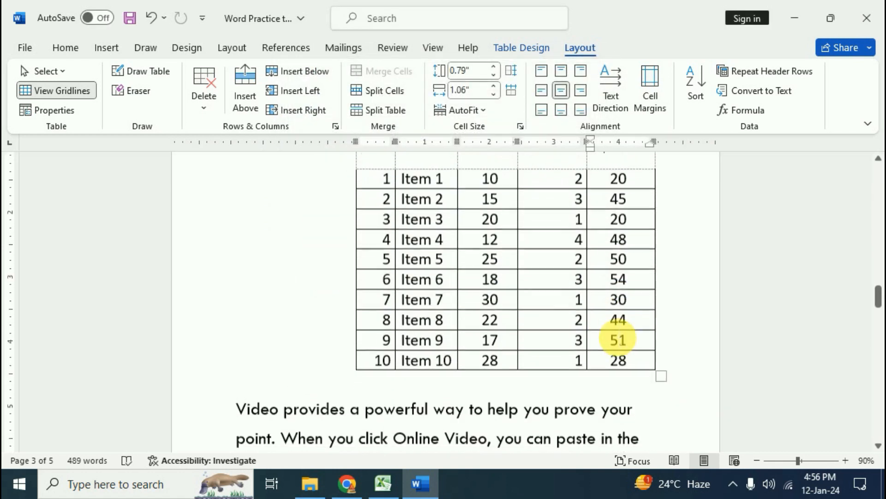
scroll(607, 351, "down", 2, "ctrl")
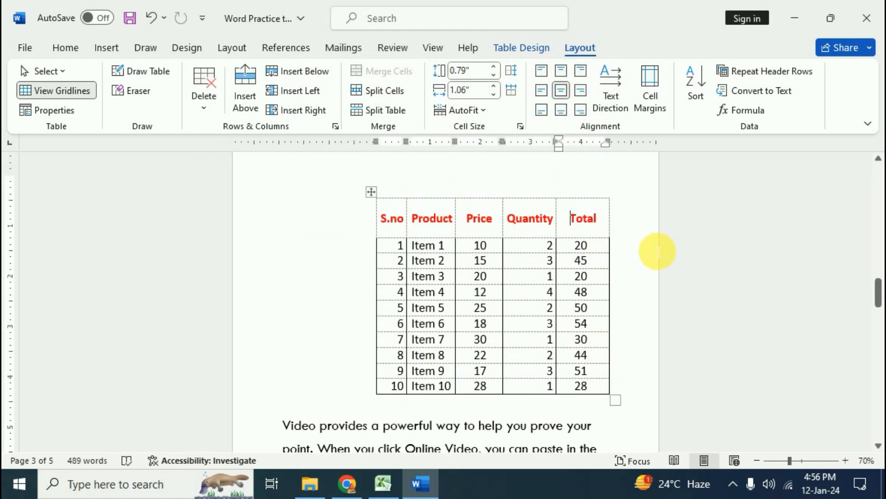
- Change the product table's alignment on the page to Center in Table Properties
left_click(67, 110)
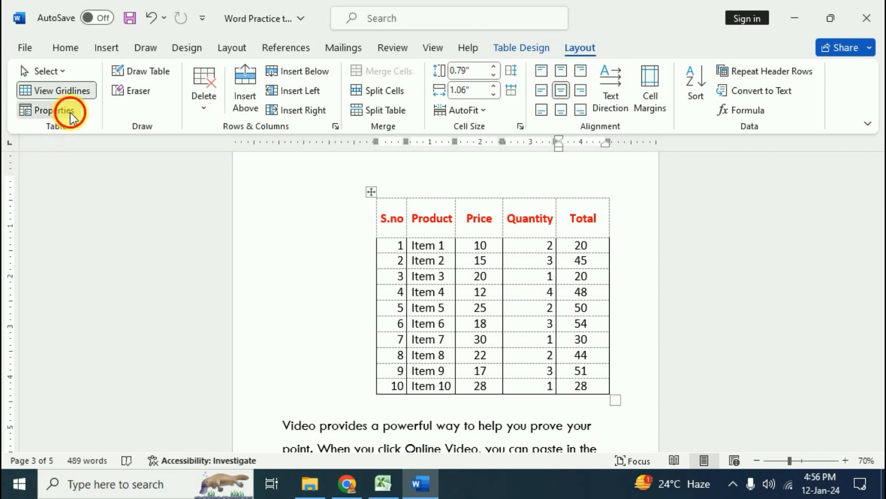
left_click(371, 187)
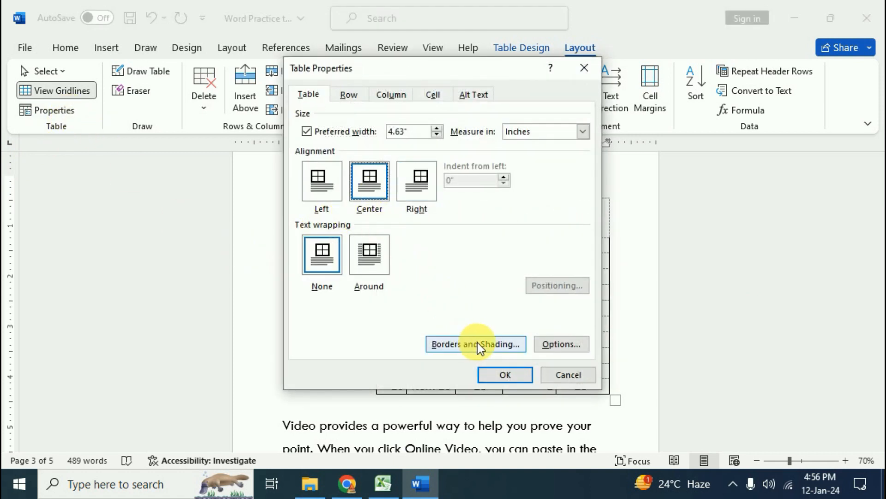
left_click(502, 374)
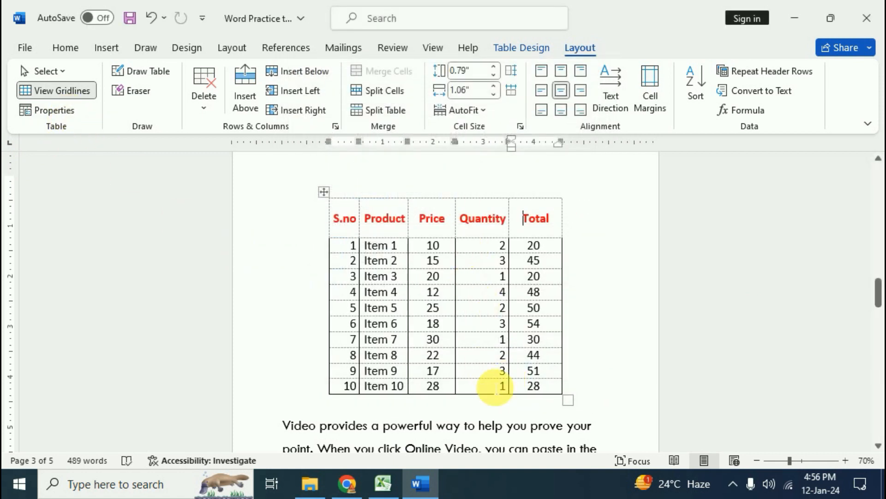
- Set the product table's alignment to Left and its text wrapping to Around, and review the wrapped text
left_click(74, 112)
left_click(313, 190)
left_click(505, 374)
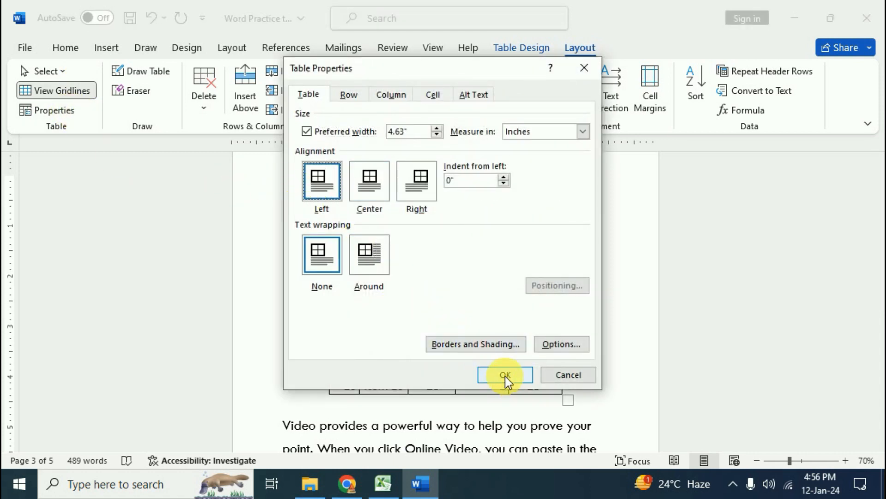
scroll(437, 326, "down", 3)
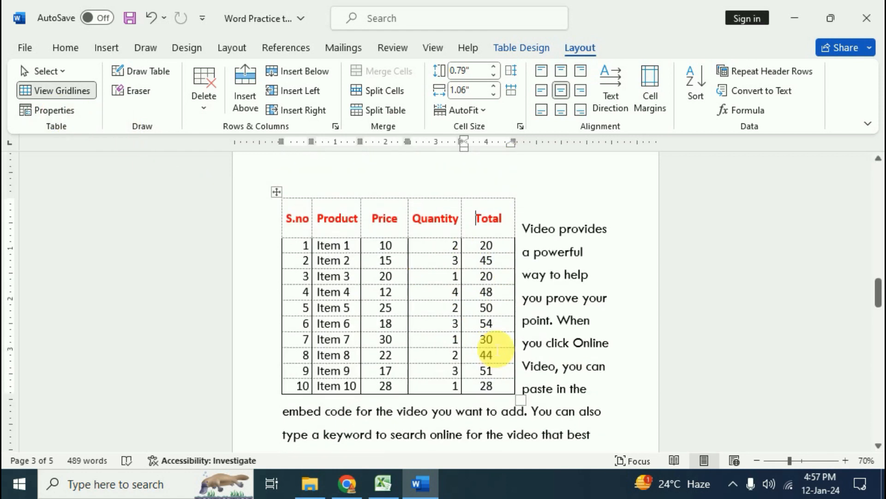
scroll(496, 351, "down", 4)
scroll(497, 352, "up", 4)
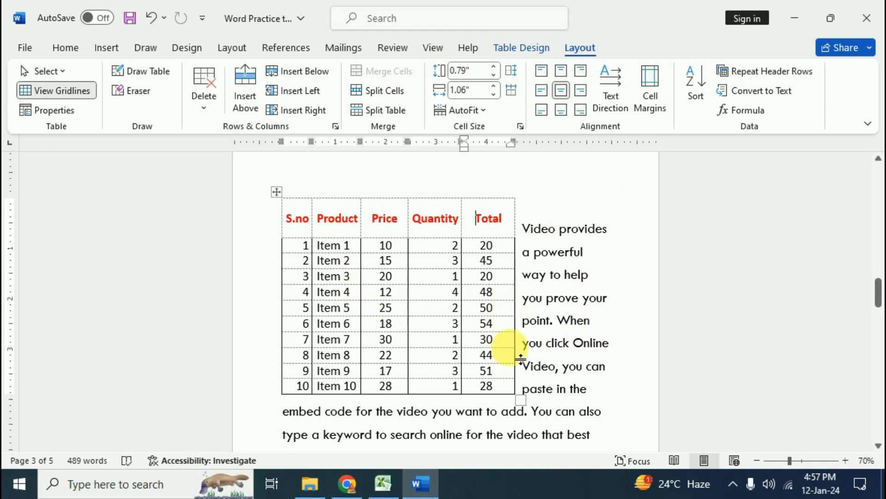
- Set the product table's text wrapping to None with Left alignment in Table Properties
left_click(59, 109)
left_click(326, 185)
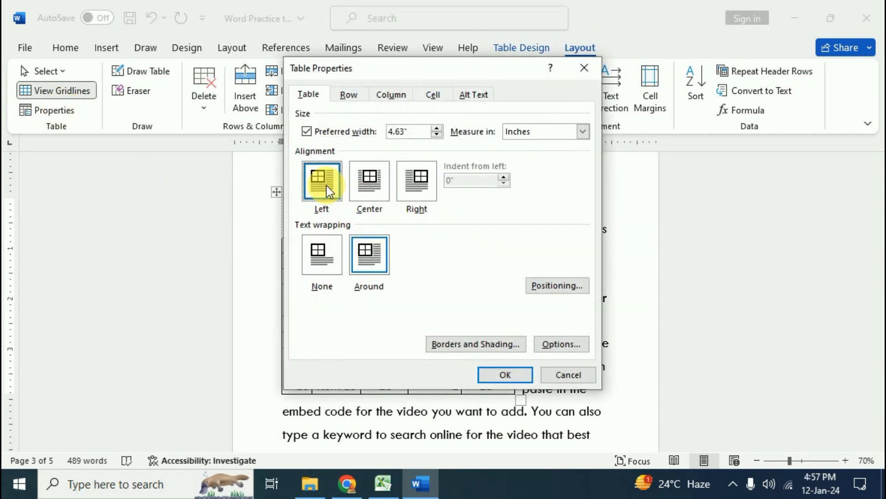
left_click(324, 259)
left_click(505, 375)
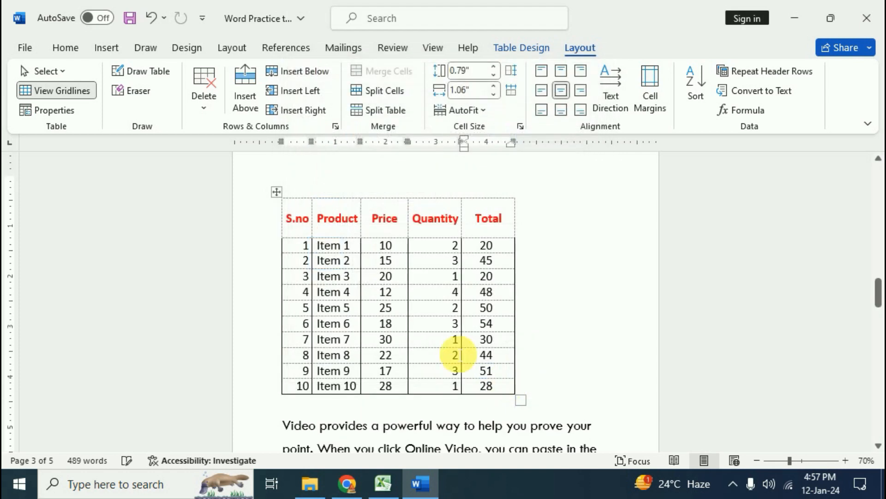
- Review the ways to insert a table, including the option to draw one, without inserting anything
scroll(476, 434, "down", 2)
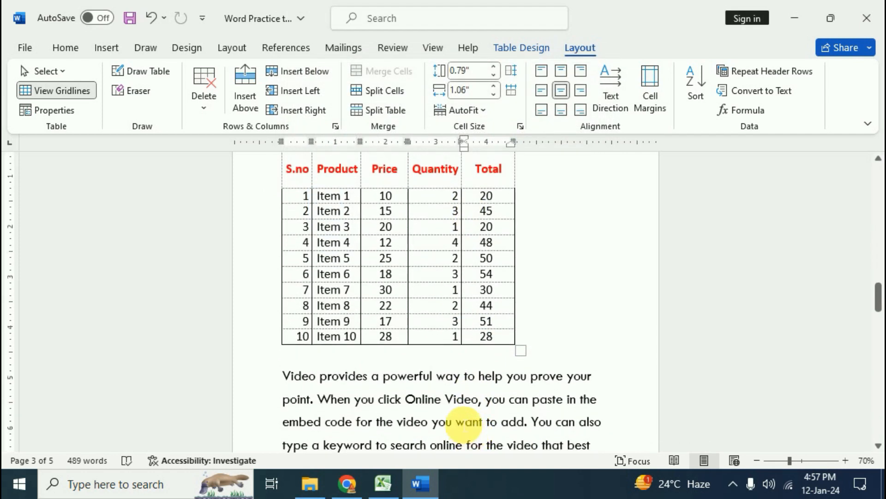
scroll(467, 431, "up", 2, "ctrl")
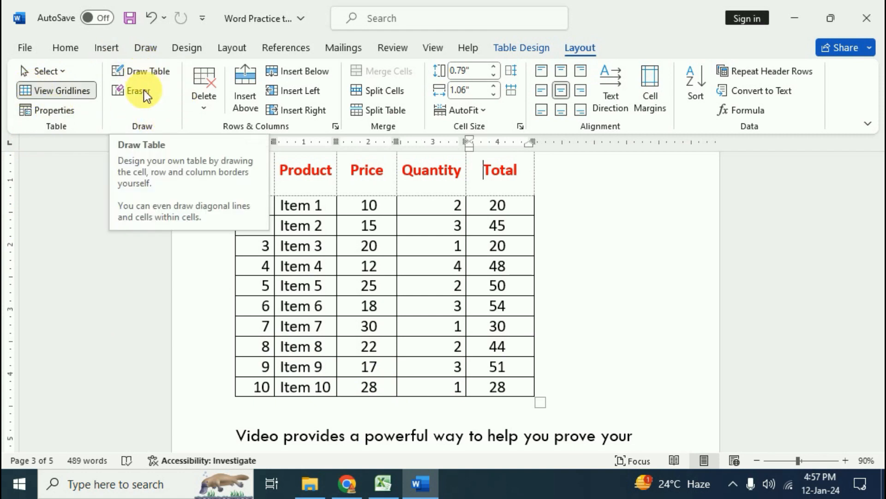
left_click(106, 48)
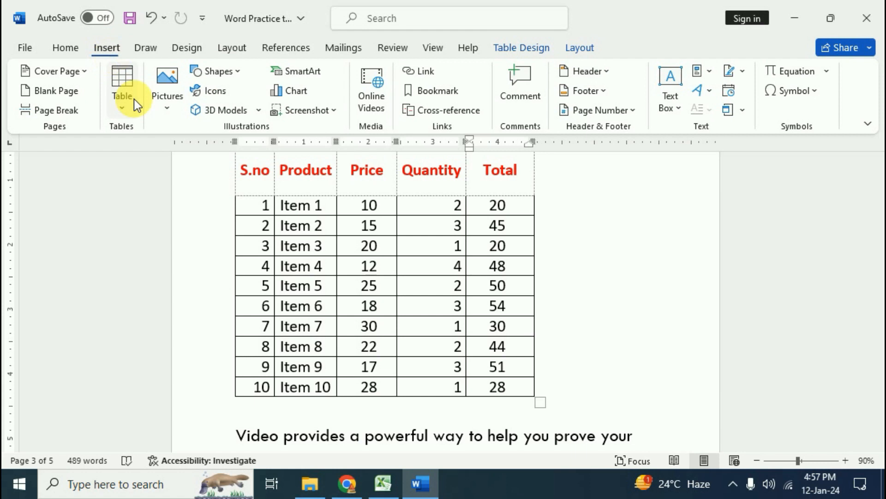
left_click(115, 113)
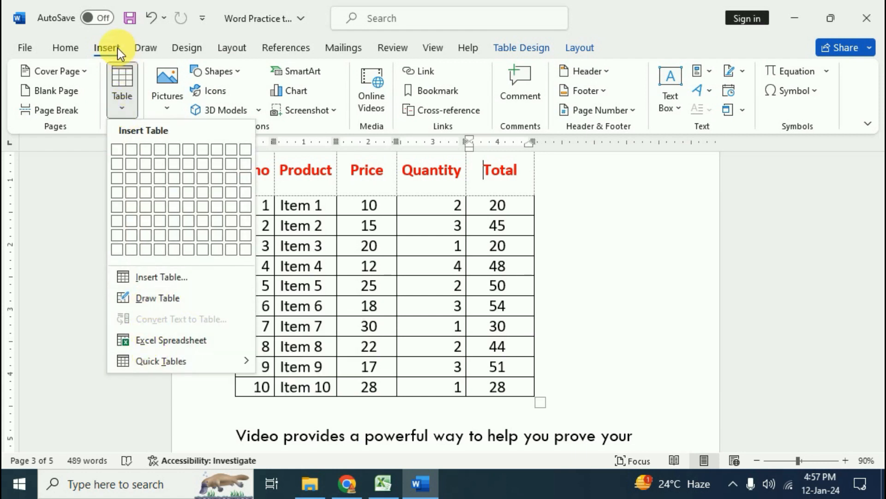
left_click(438, 192)
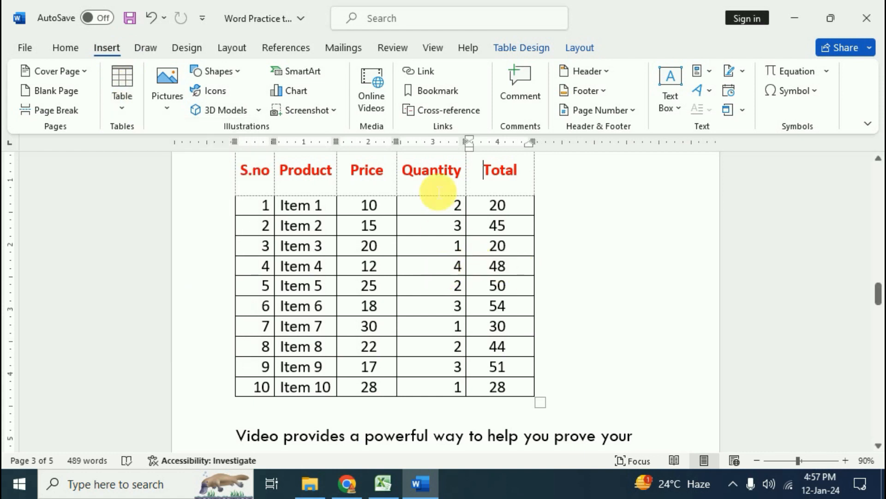
left_click(581, 49)
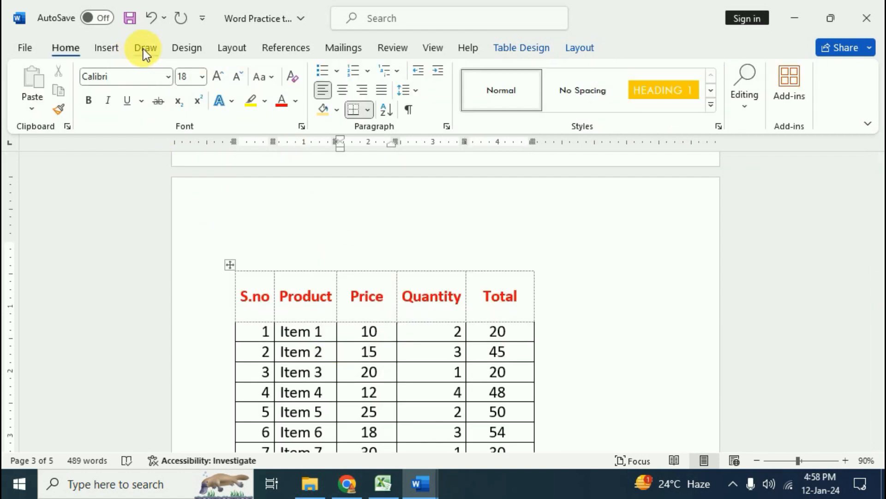
- Draw a table outline about 5.63" wide and 2.09" high in the blank area below the employee table
left_click(106, 48)
left_click(580, 48)
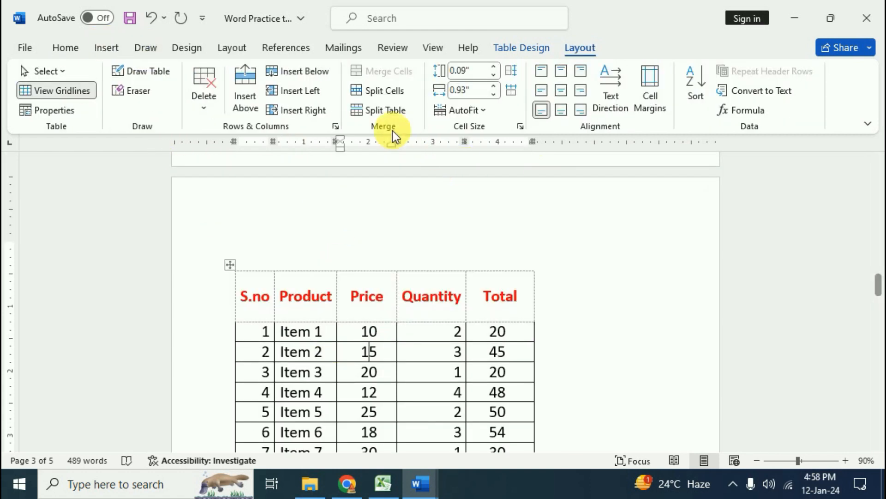
left_click(143, 71)
scroll(396, 310, "up", 5)
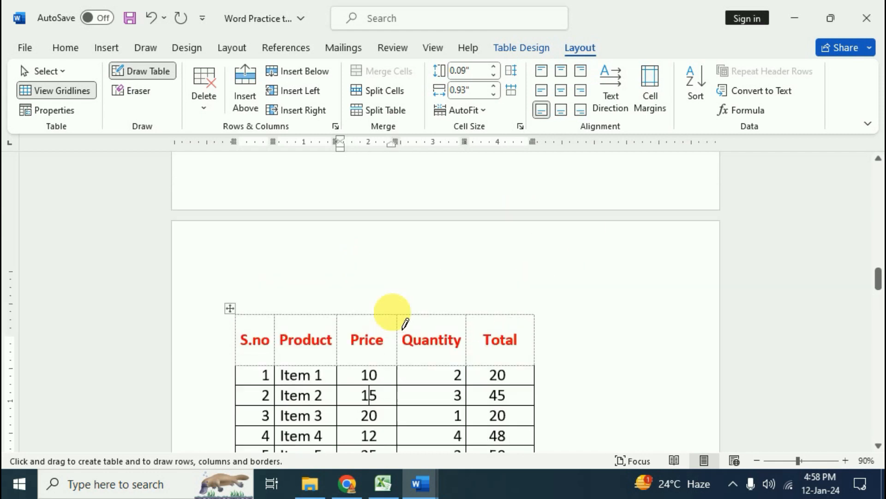
scroll(402, 323, "up", 3)
scroll(278, 340, "down", 2)
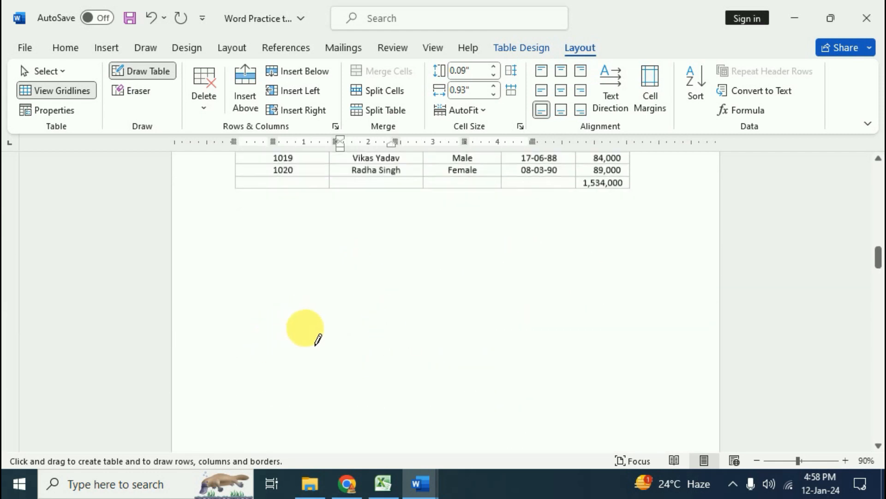
left_click_drag(240, 247, 604, 382)
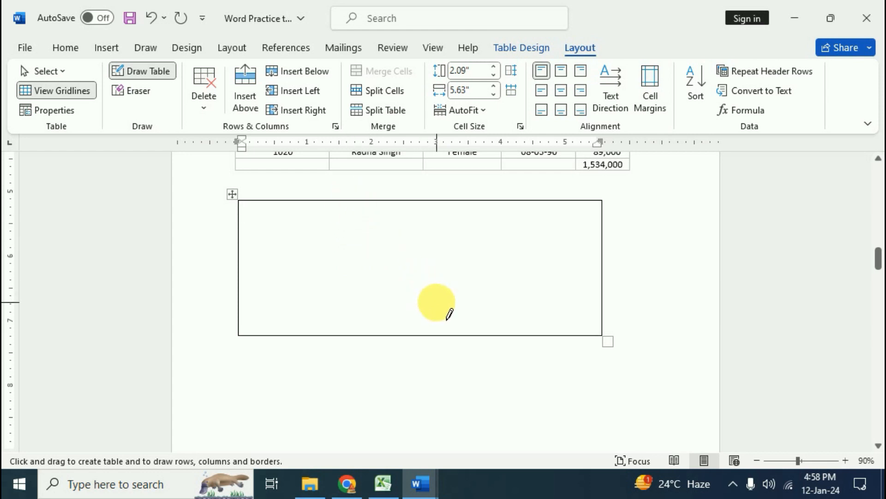
- Divide the drawn table into two rows about 1.04" high, and split its upper row into three cells with two vertical lines
scroll(449, 314, "down", 10)
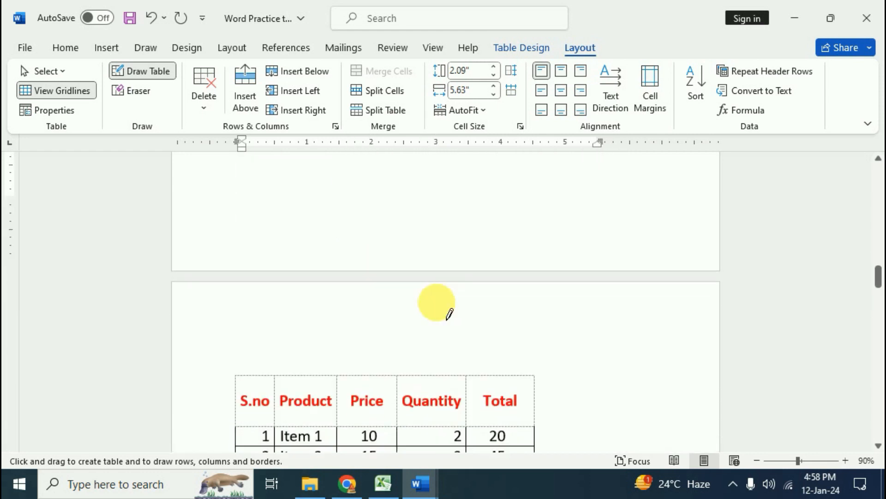
scroll(453, 328, "down", 1)
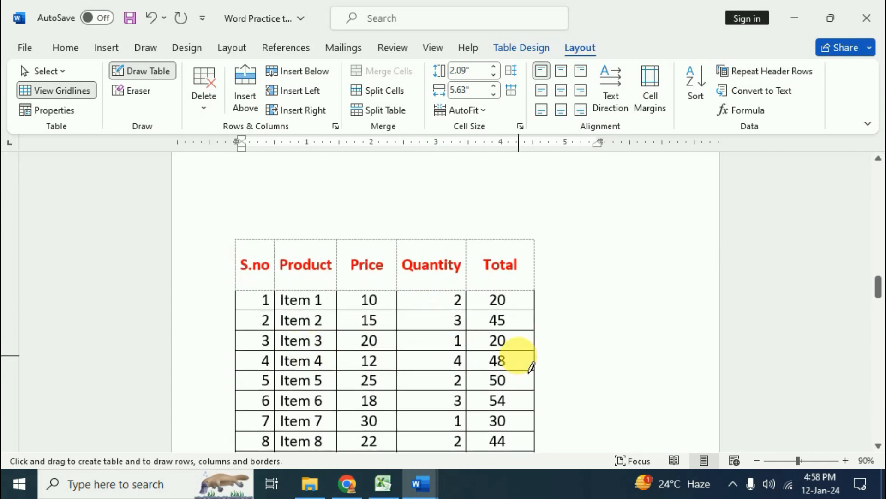
scroll(366, 357, "up", 8)
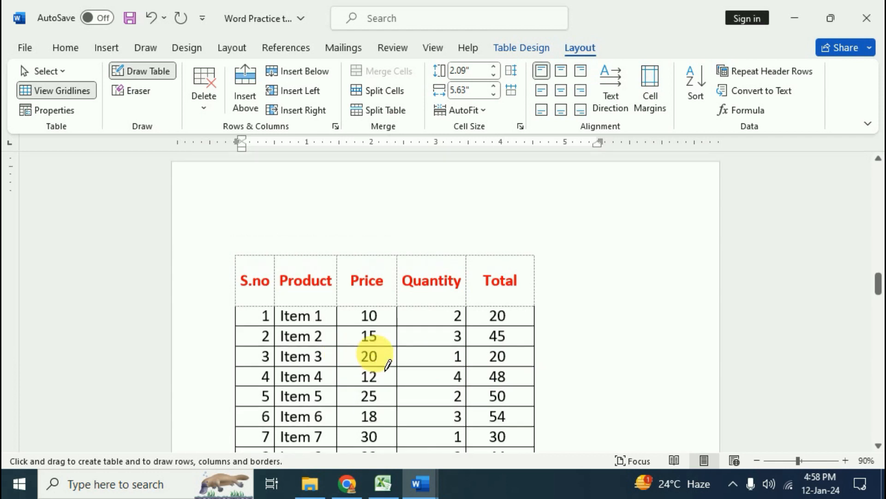
scroll(394, 363, "up", 7)
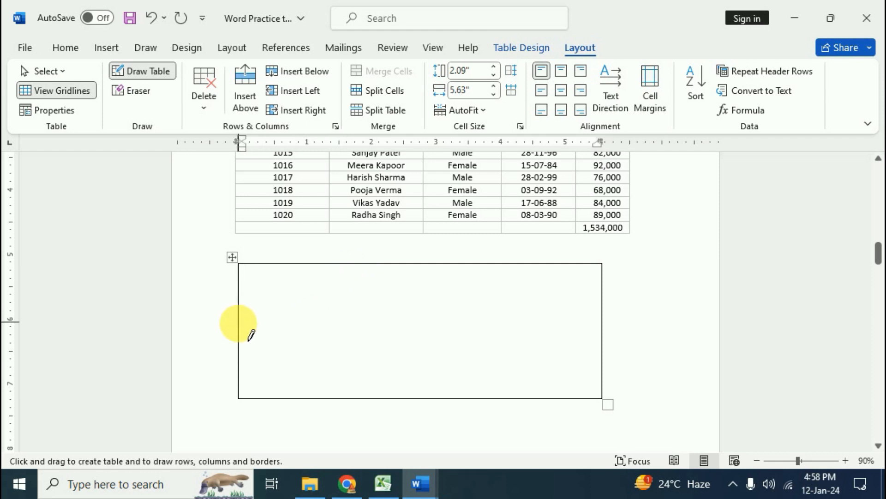
mouse_move(249, 337)
left_mouse_down()
mouse_move(427, 348)
mouse_move(534, 341)
mouse_move(514, 366)
left_mouse_up()
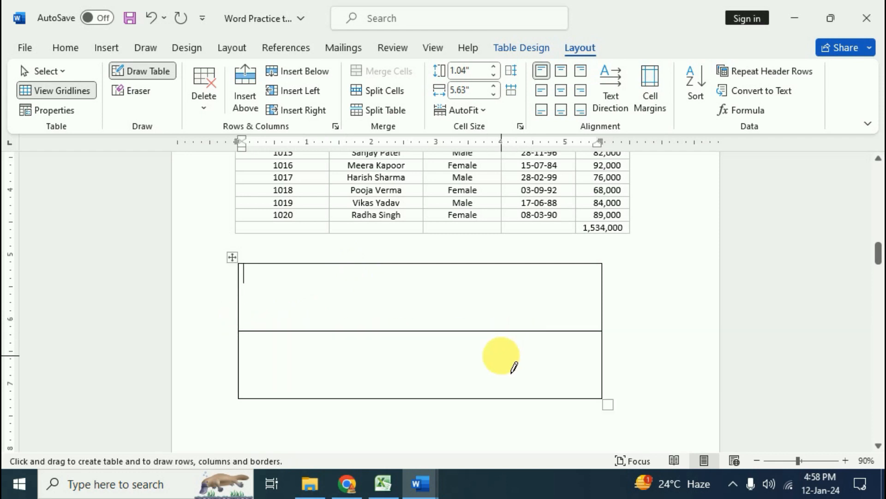
left_click_drag(346, 272, 343, 342)
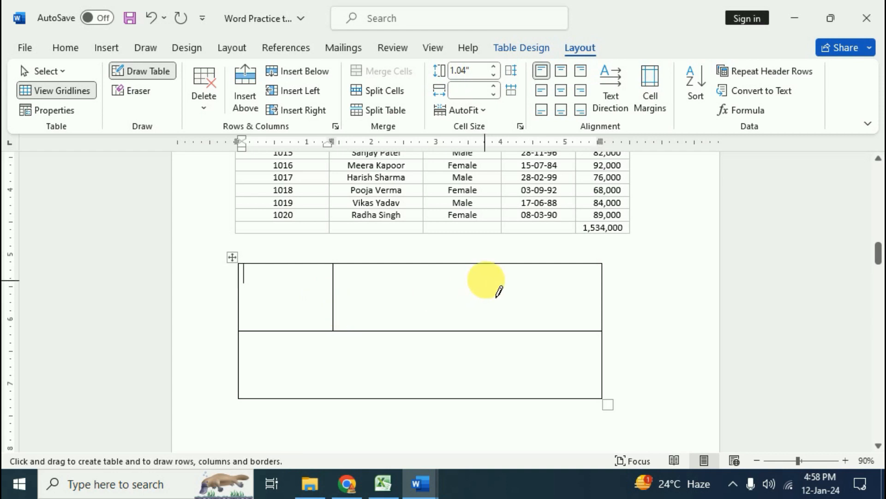
left_click_drag(497, 270, 520, 351)
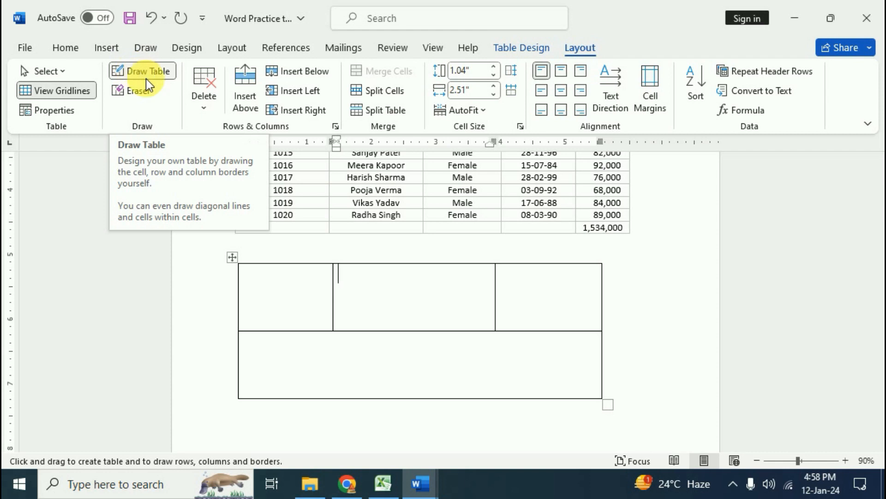
- Erase the border below the middle upper cell of the drawn table and hide the table gridlines
left_click(140, 93)
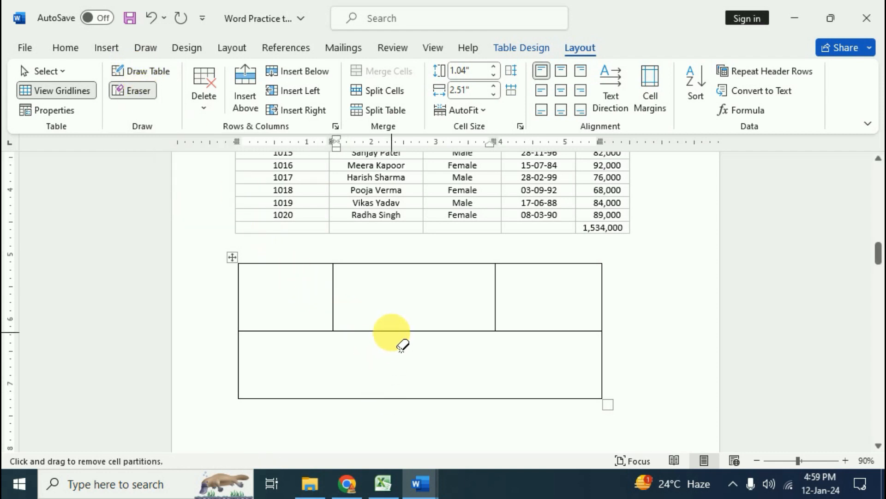
left_click(393, 331)
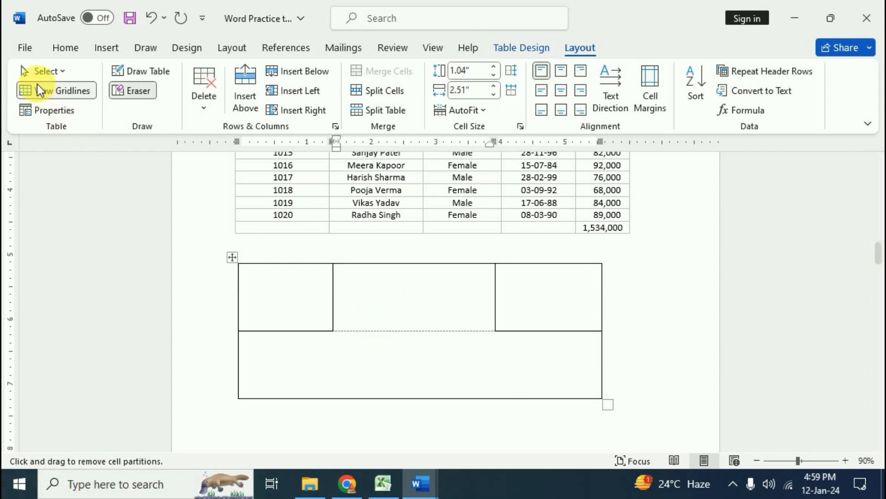
left_click(61, 93)
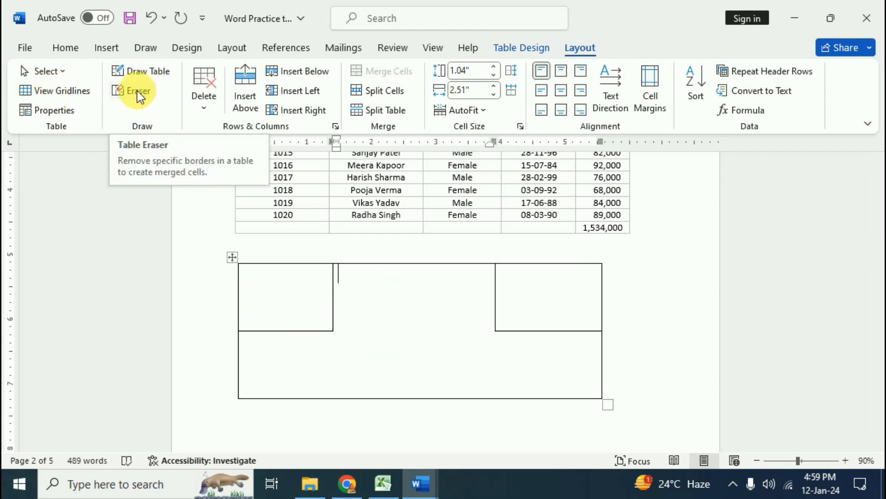
- Apply All Borders to the product table's header row, from S.no to Total
left_click(200, 104)
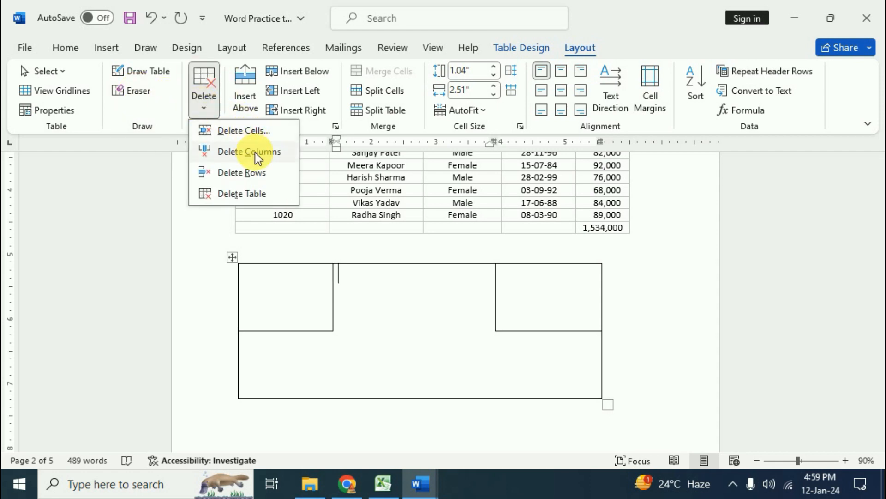
scroll(512, 373, "down", 3)
scroll(512, 373, "down", 12)
scroll(513, 373, "down", 3)
left_click(400, 305)
left_click(360, 295)
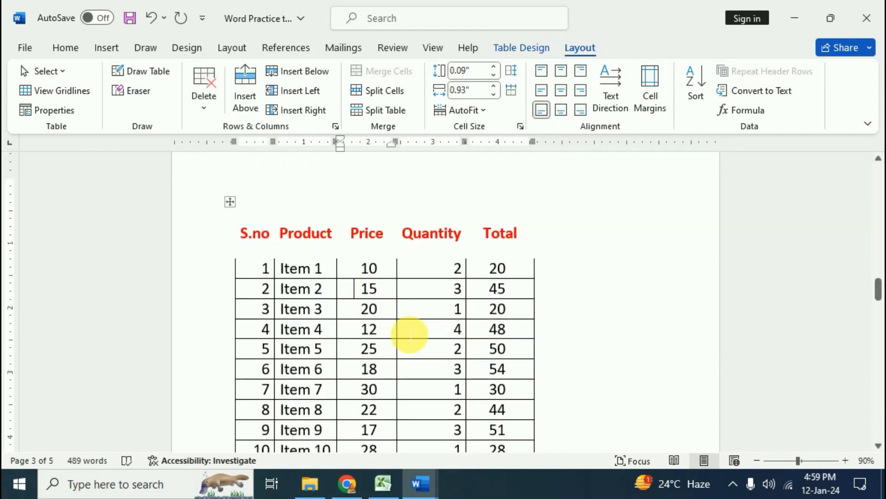
scroll(411, 333, "down", 1)
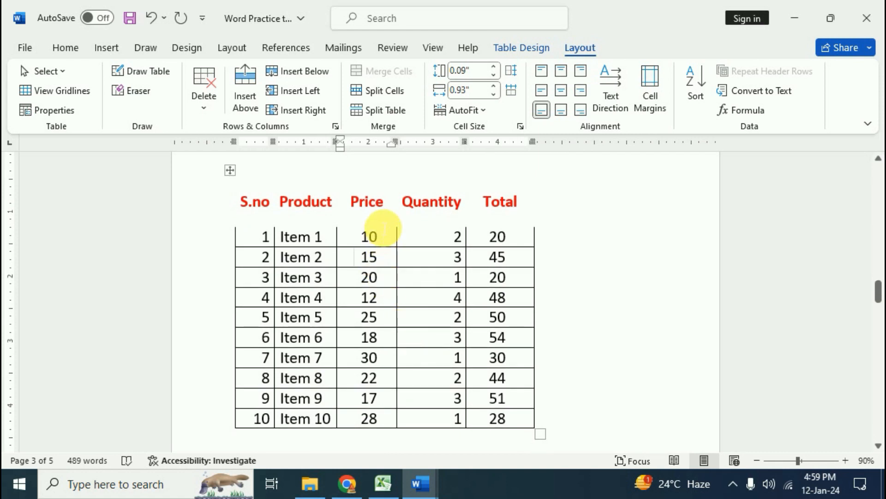
left_click(385, 202)
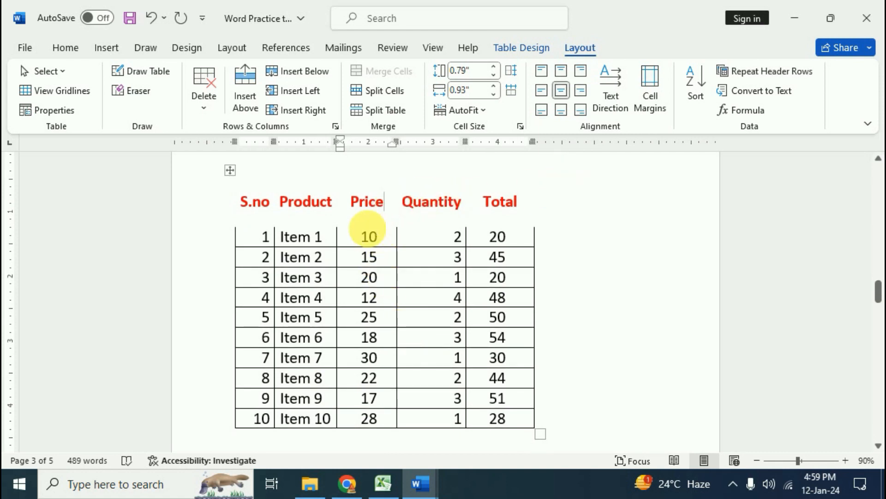
scroll(368, 237, "up", 1)
left_click_drag(248, 235, 522, 238)
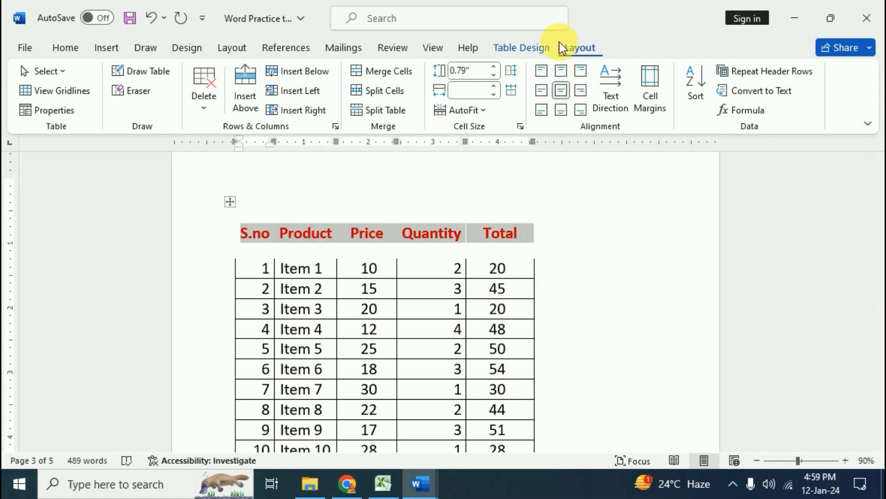
left_click(536, 49)
left_click(764, 107)
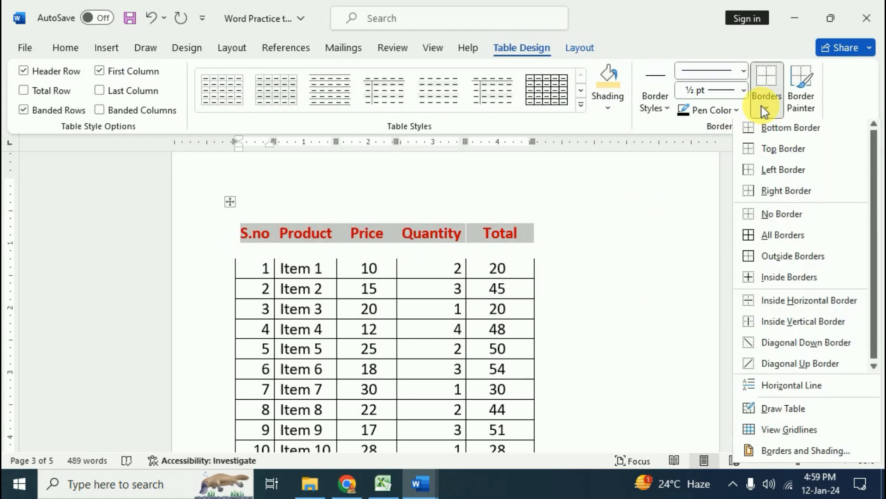
left_click(768, 238)
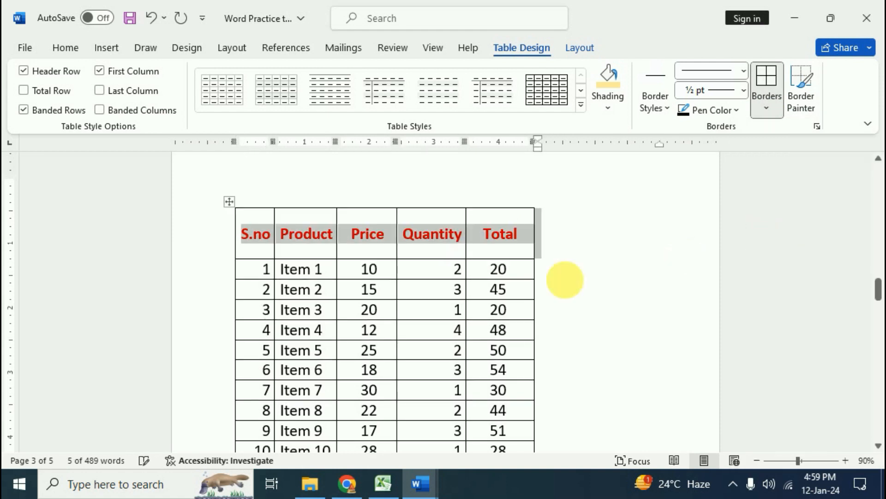
left_click(388, 289)
left_click(444, 236)
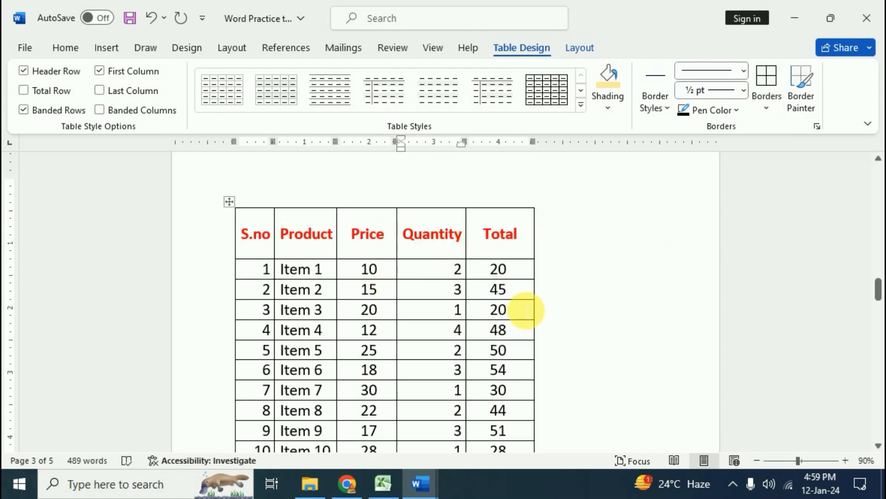
- Delete the Total cell in the Item 7 row with Shift cells left, and undo the deletion
left_click(580, 48)
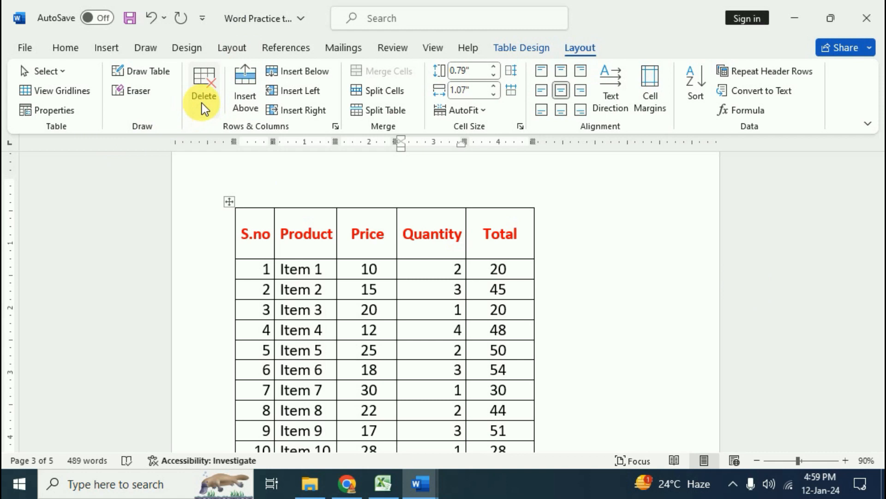
left_click(204, 90)
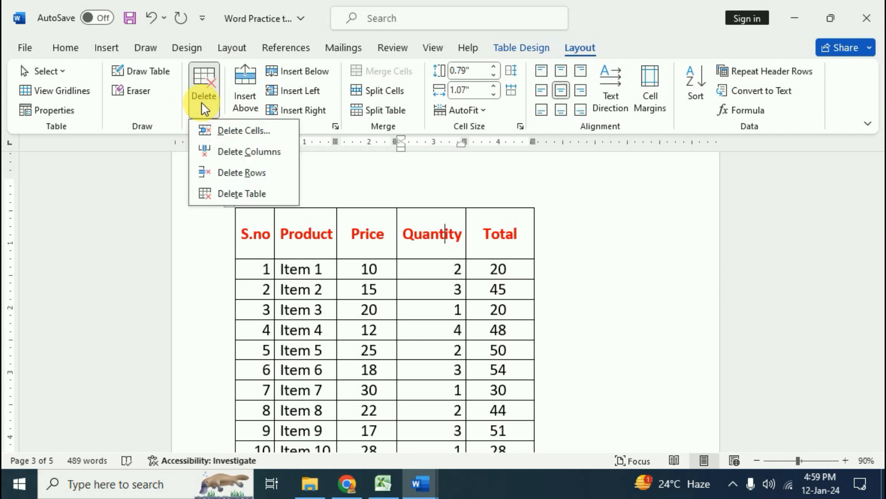
scroll(405, 396, "down", 3)
key("Escape")
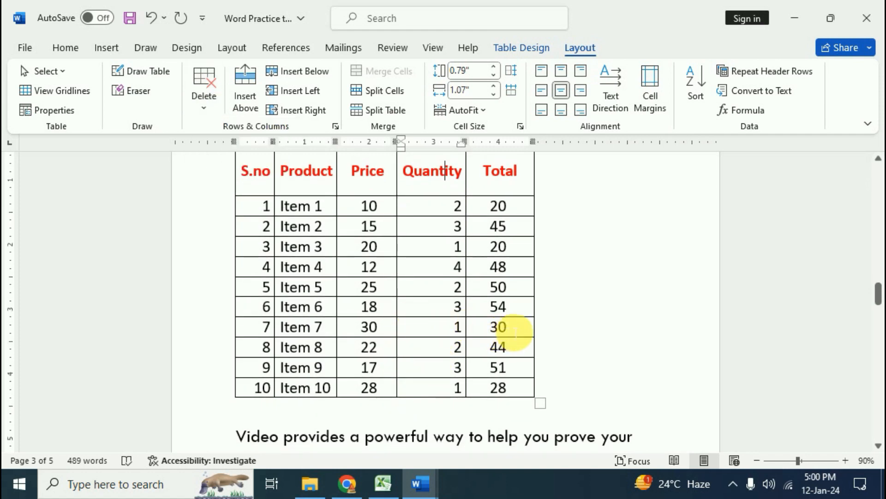
left_click(523, 333)
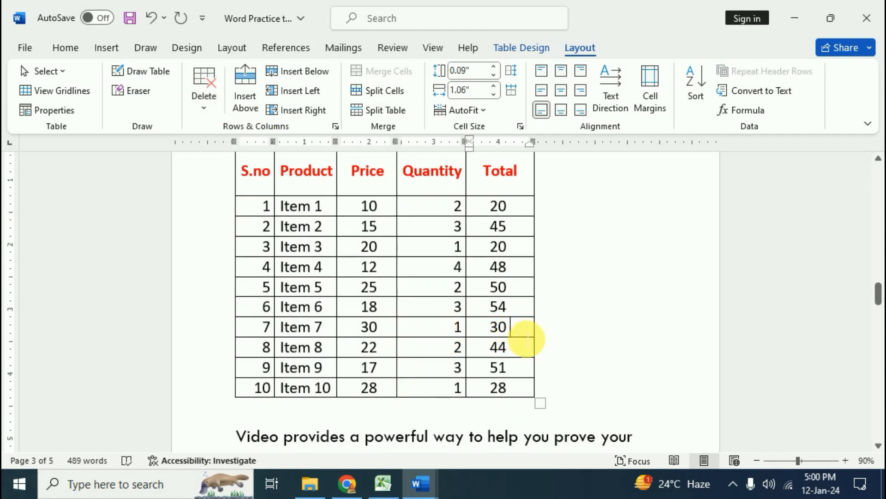
left_click(209, 113)
left_click(251, 131)
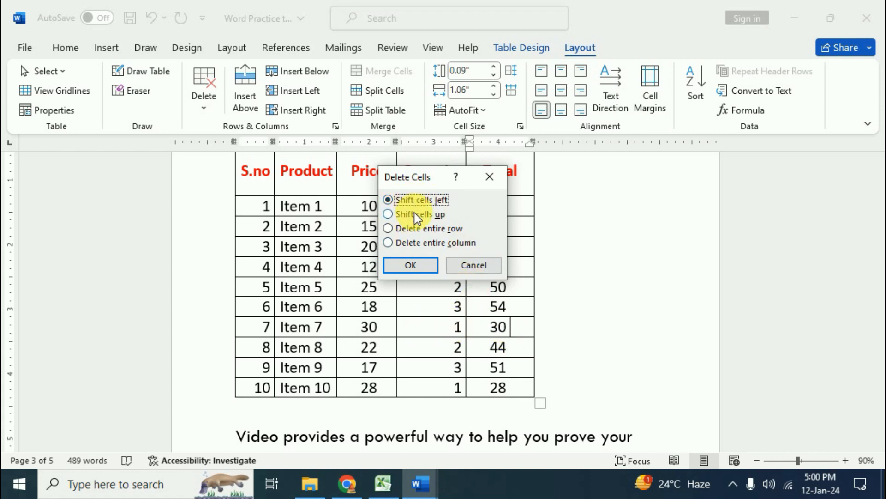
left_click(421, 266)
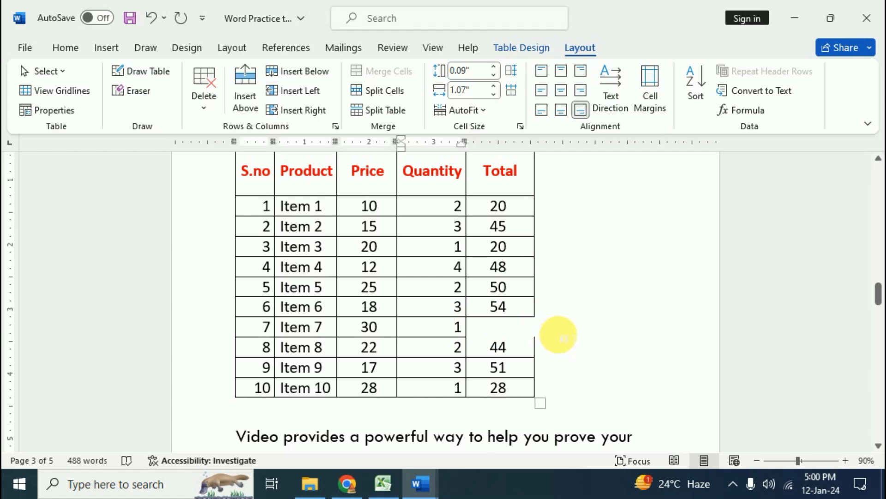
key("ctrl+z")
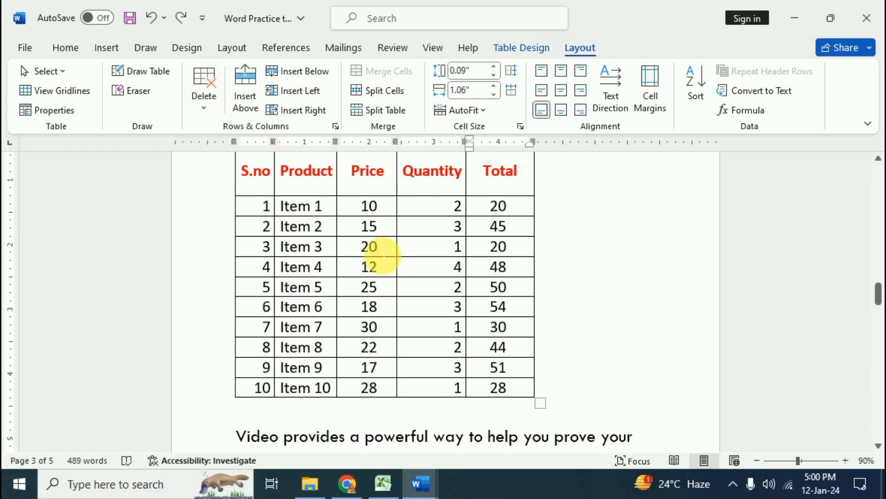
- Delete the Item 3 row from the product table
left_click_drag(257, 251, 499, 251)
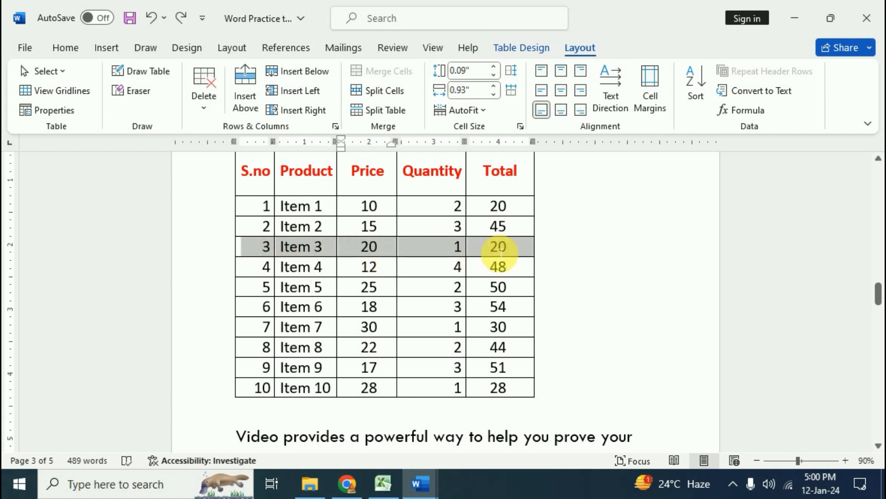
left_click(391, 249)
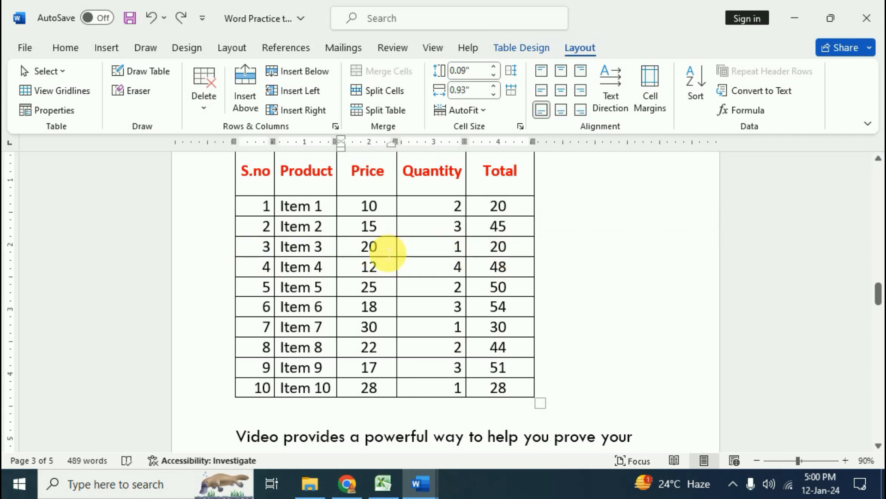
left_click(207, 113)
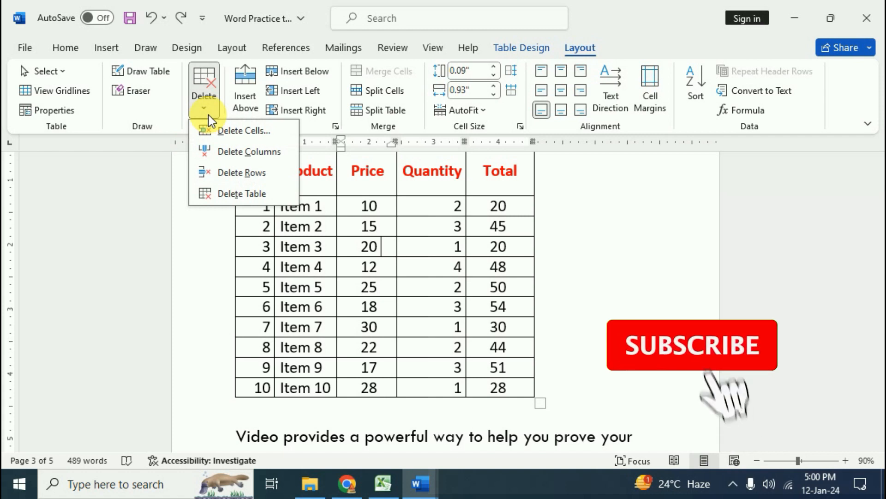
left_click(242, 172)
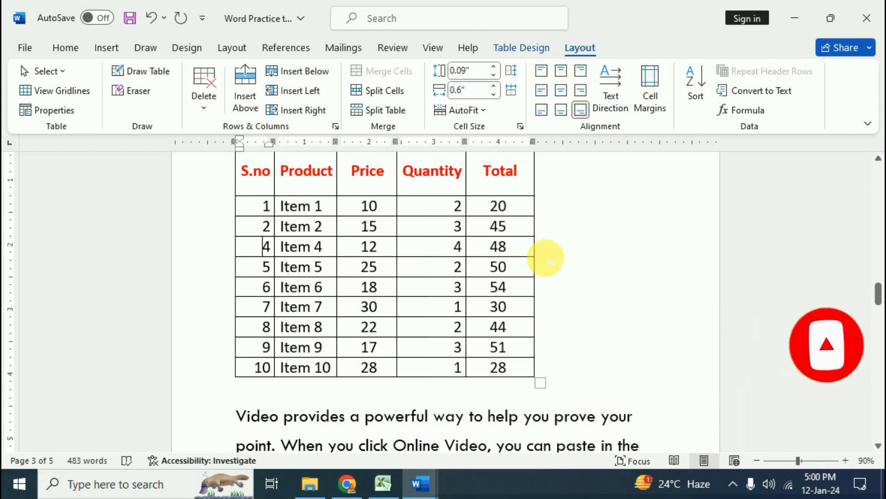
- Delete the S.no column from the product table
left_click(211, 107)
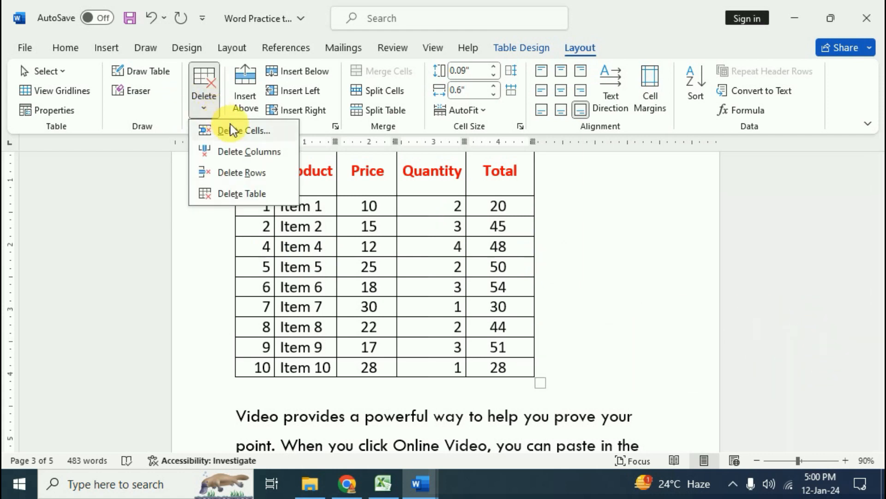
left_click(406, 212)
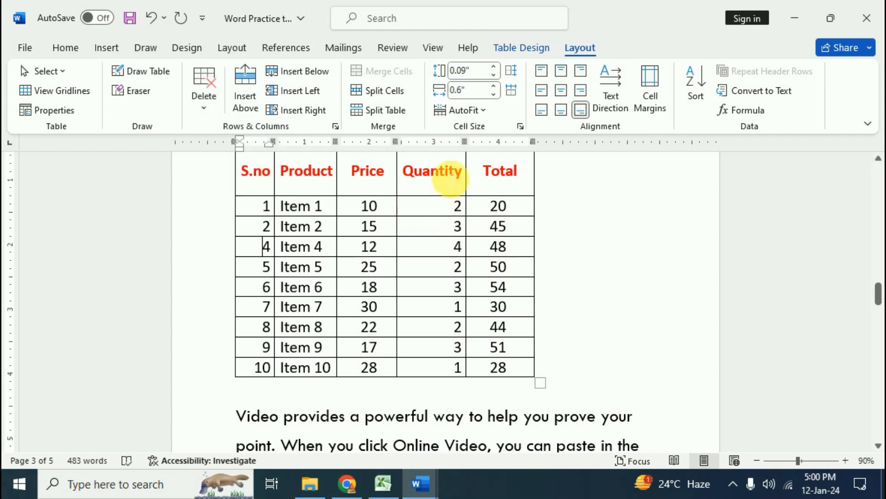
left_click(450, 180)
left_click(240, 173)
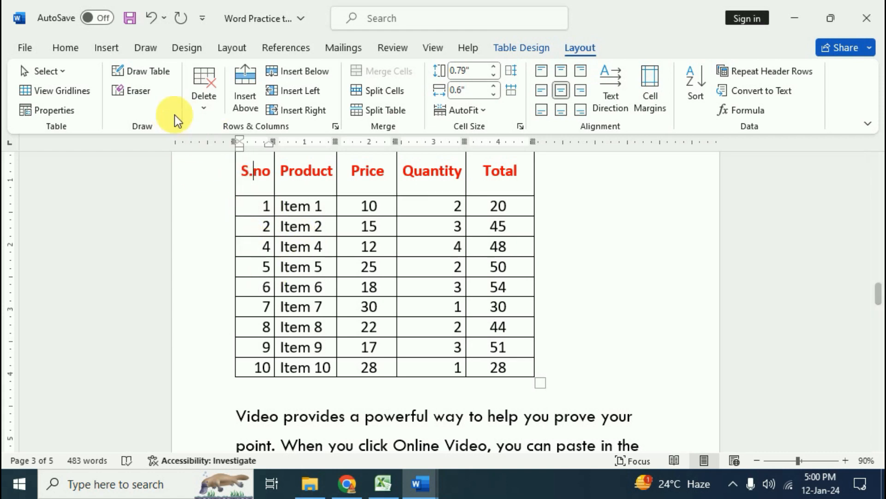
left_click(202, 105)
left_click(252, 149)
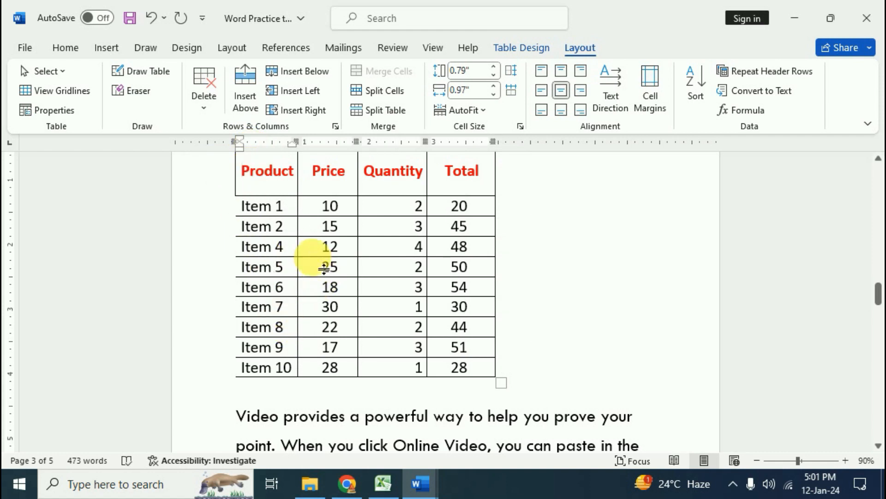
- Delete the drawn table on page 2 with Delete Table, and undo the deletion
scroll(320, 264, "up", 1)
scroll(323, 251, "up", 10)
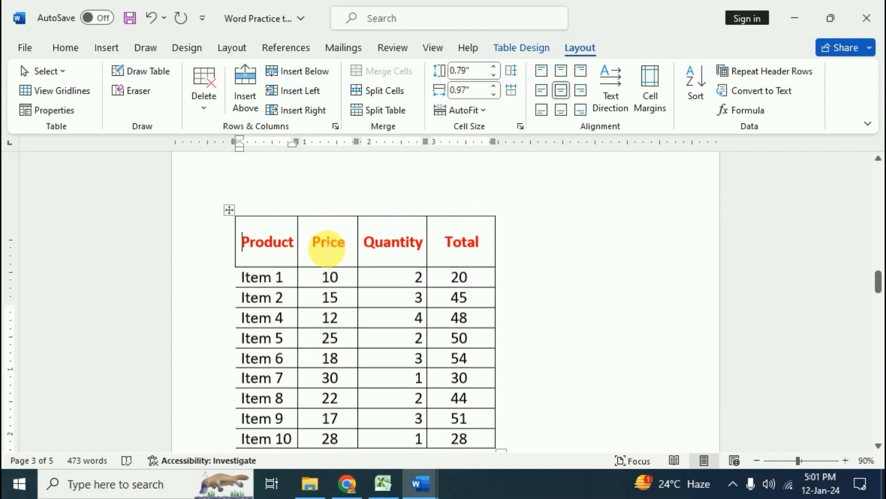
scroll(520, 241, "up", 2)
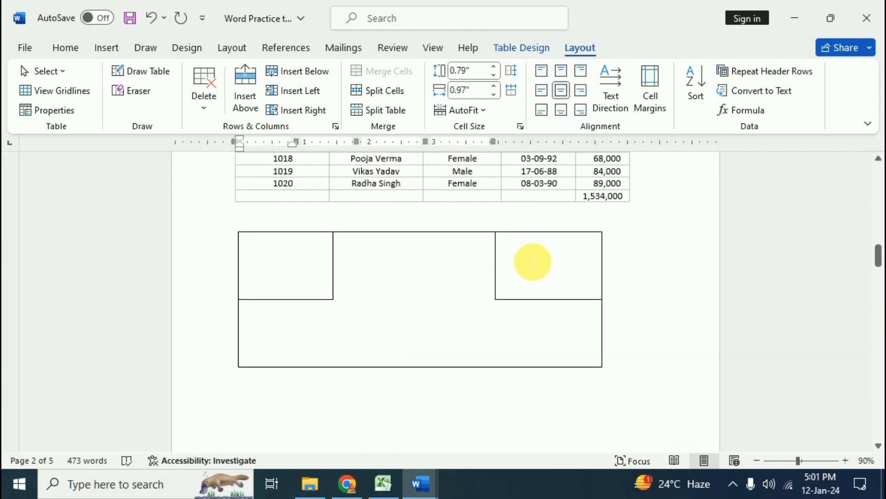
left_click(253, 242)
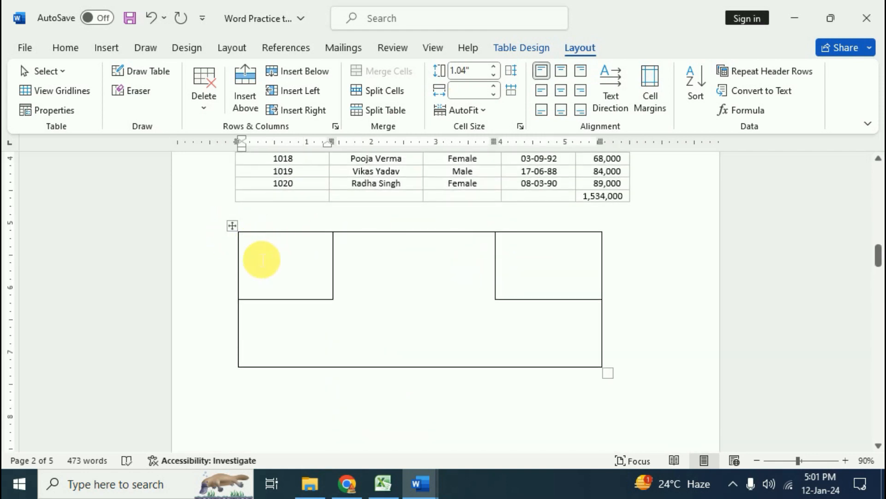
left_click(206, 109)
left_click(229, 193)
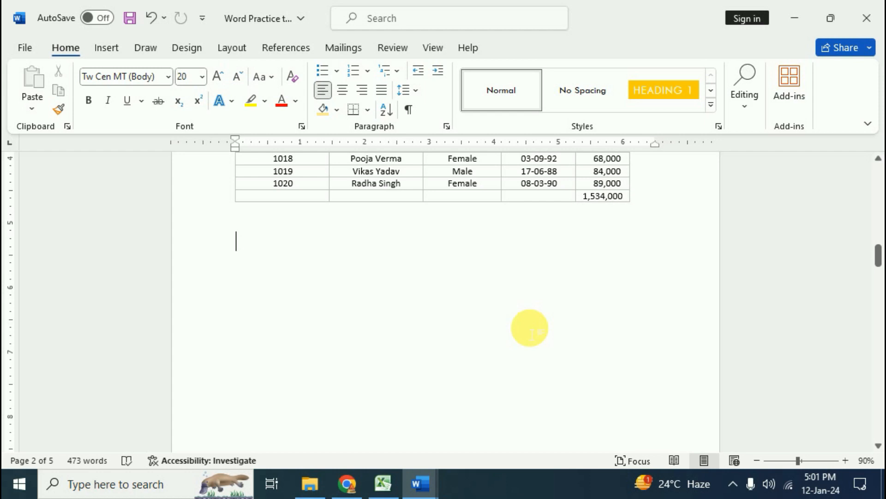
key("ctrl+z")
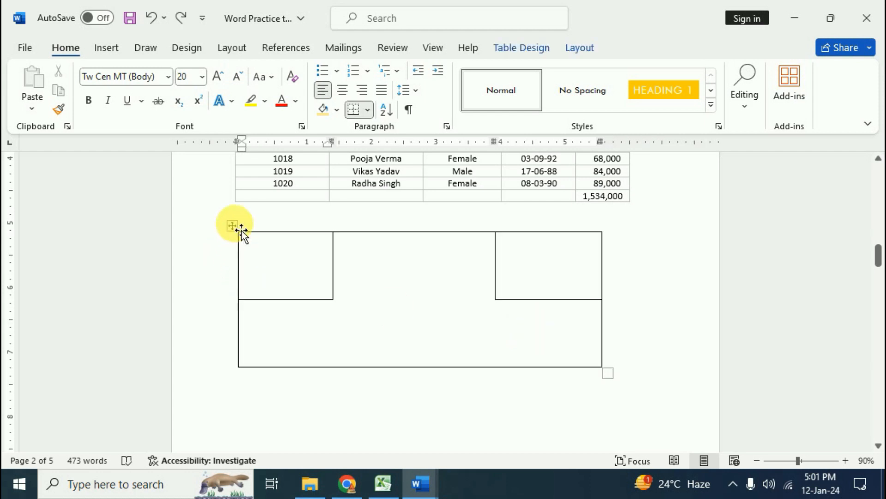
- Select the whole drawn table on page 2 and remove it from the document
left_click(241, 229)
key("BackSpace")
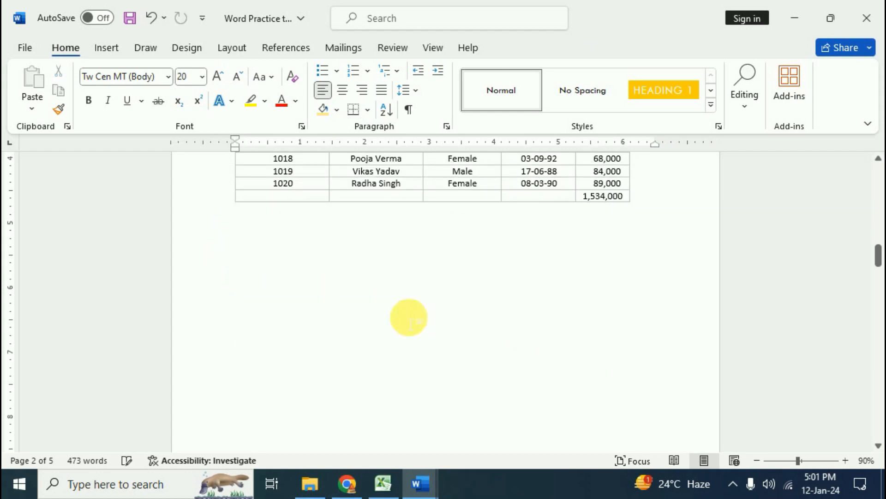
- Insert one empty row above and one empty row below the Item 10 row of the product table
scroll(406, 319, "down", 15)
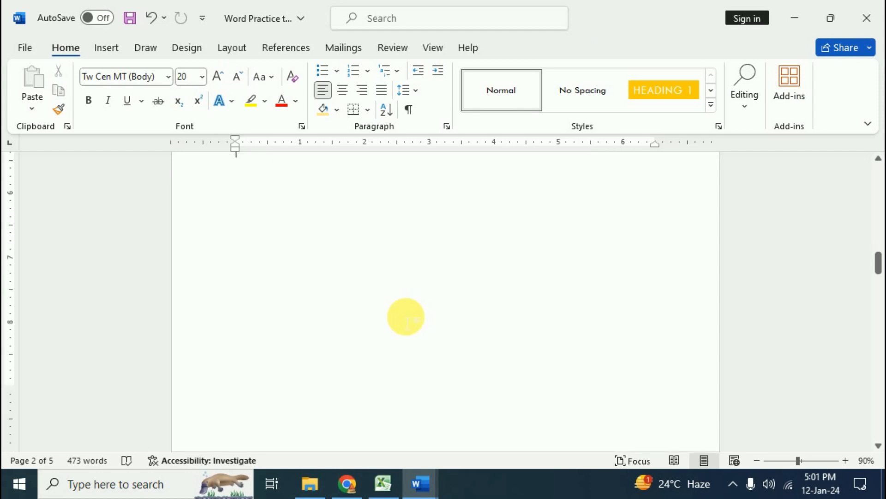
left_click(342, 321)
left_click(580, 47)
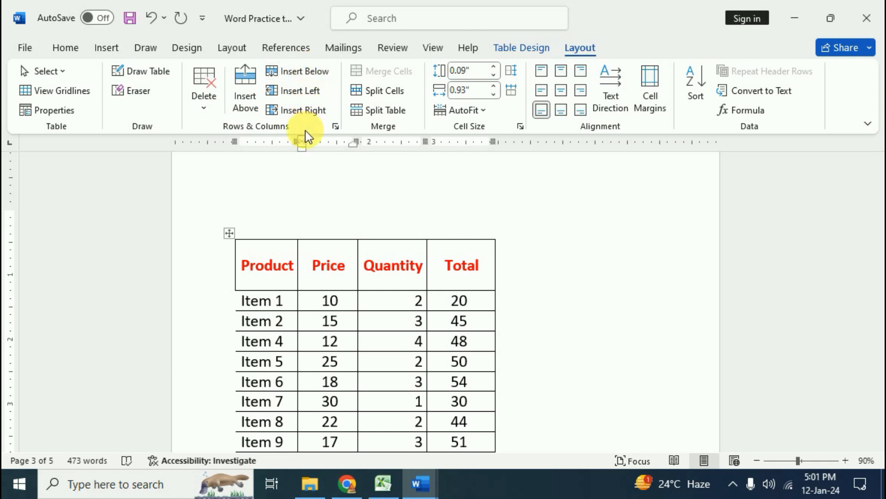
scroll(467, 277, "down", 3)
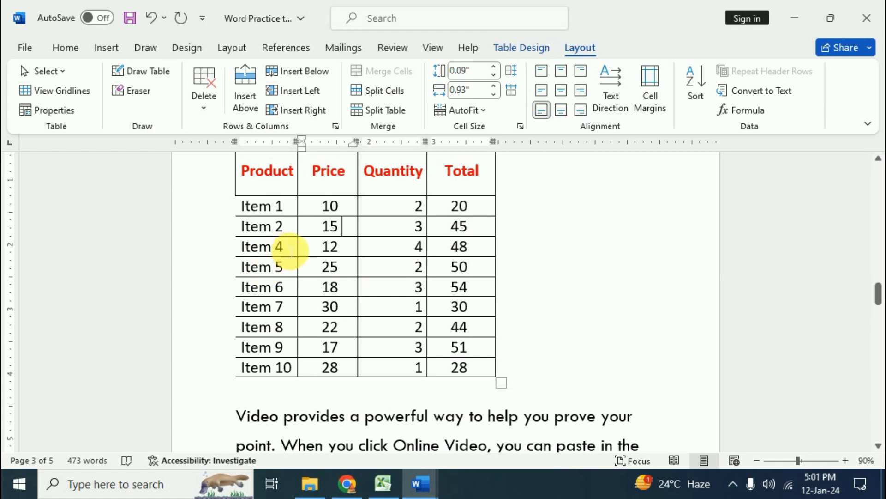
left_click(295, 369)
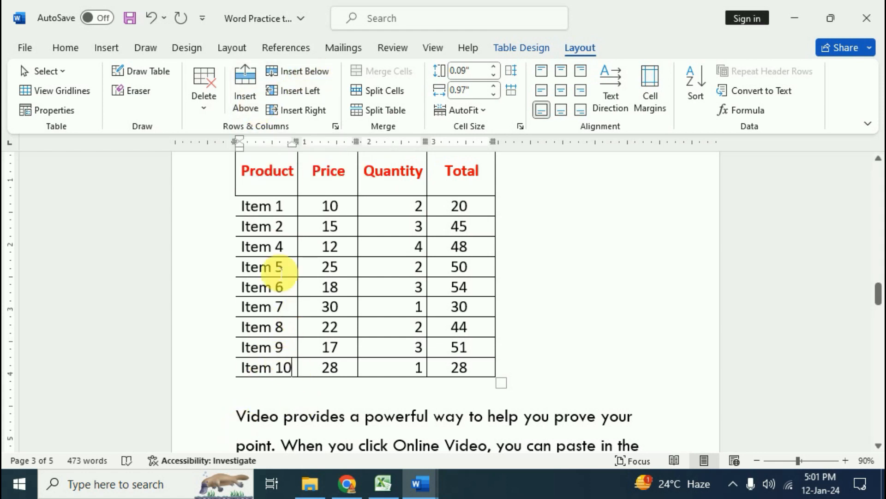
left_click(247, 103)
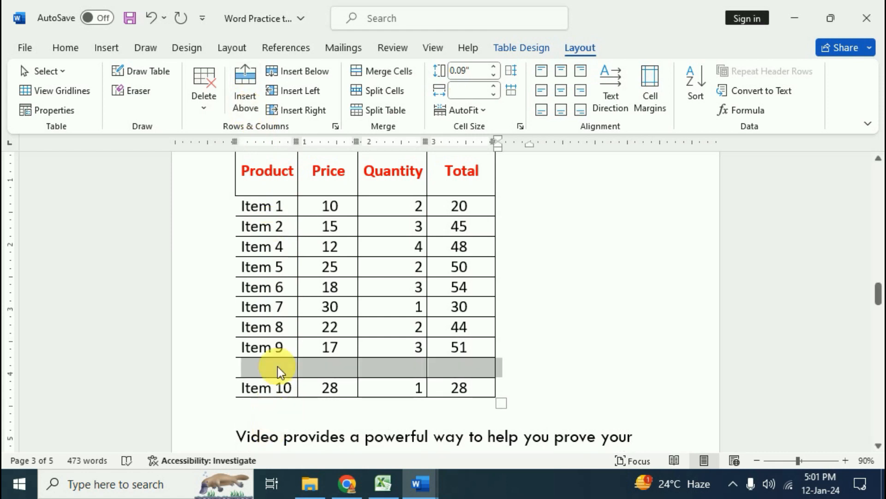
left_click(289, 369)
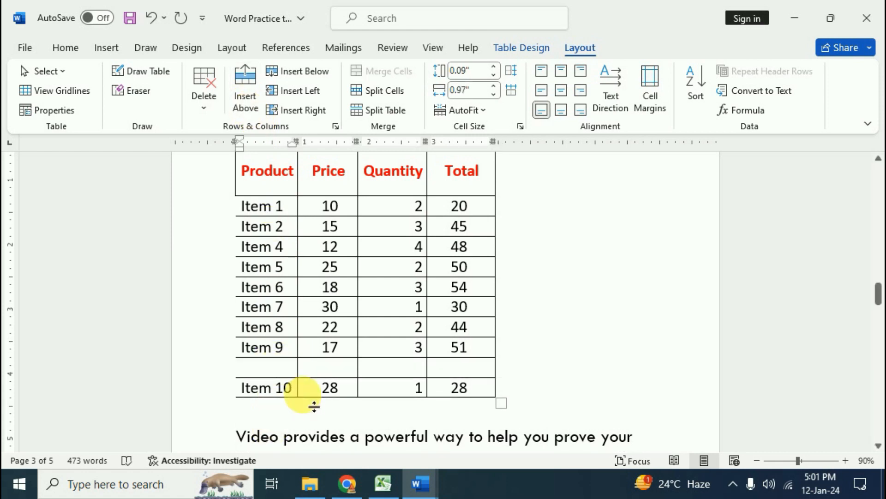
left_click(303, 70)
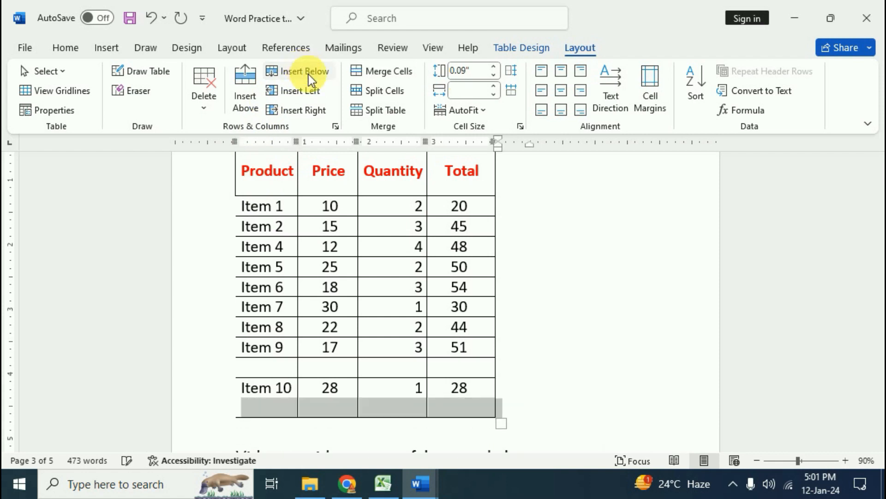
- Delete the empty rows below and above the Item 10 row
left_click(285, 408)
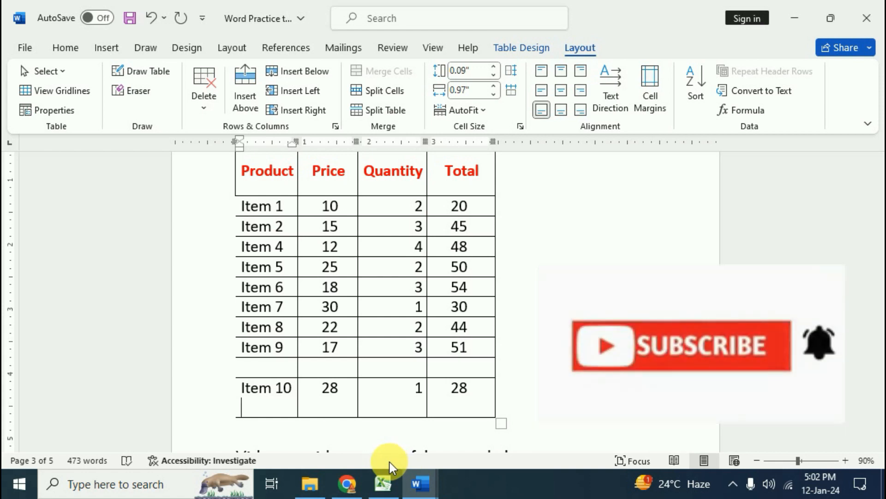
left_click(202, 105)
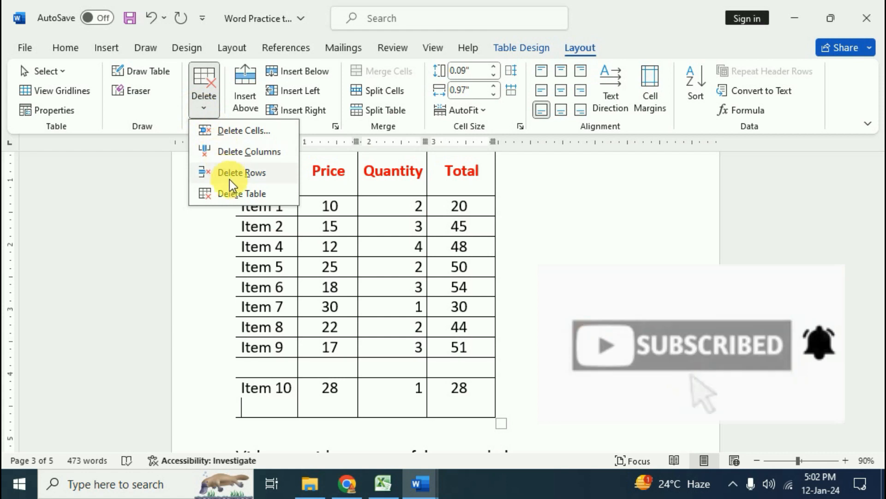
left_click(240, 172)
left_click(277, 370)
left_click(204, 104)
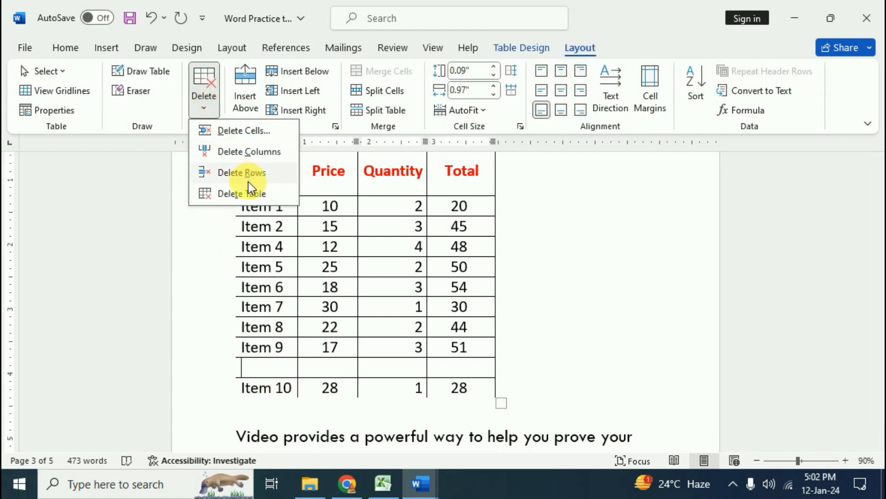
left_click(255, 178)
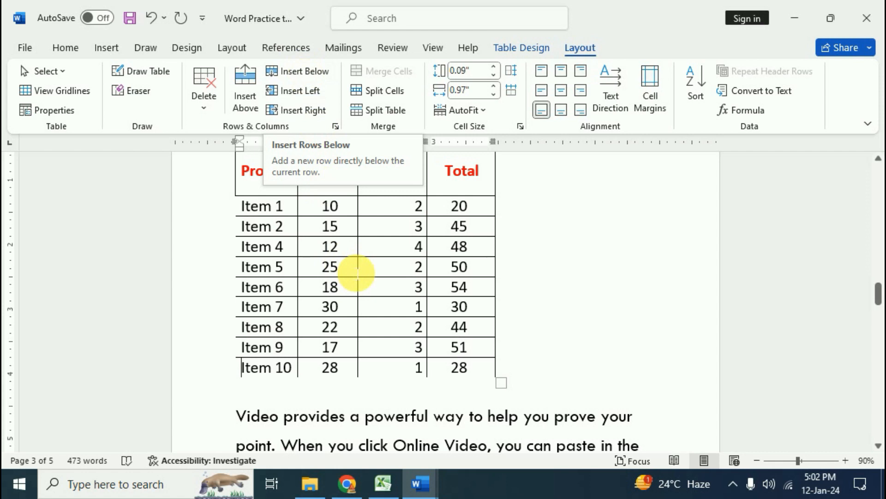
- Insert an empty column to the left of the Product column
scroll(342, 283, "up", 1)
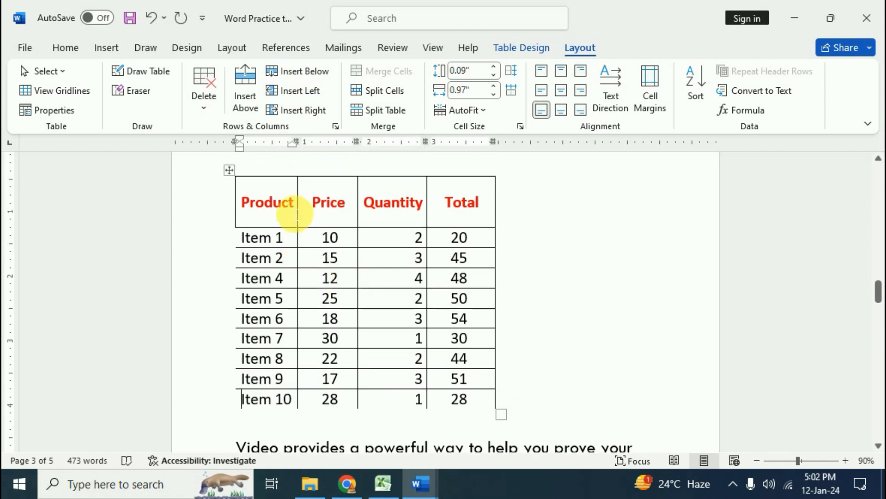
left_click(295, 200)
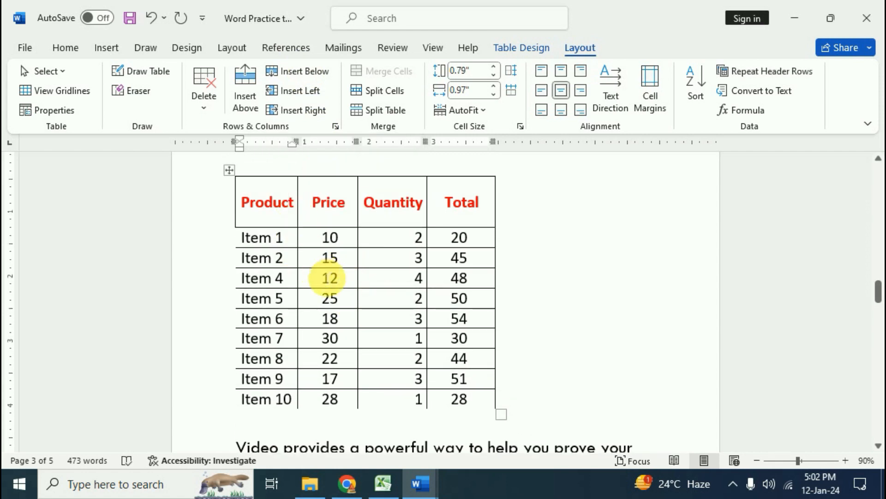
left_click(304, 93)
left_click(265, 240)
left_click(279, 312)
left_click(280, 359)
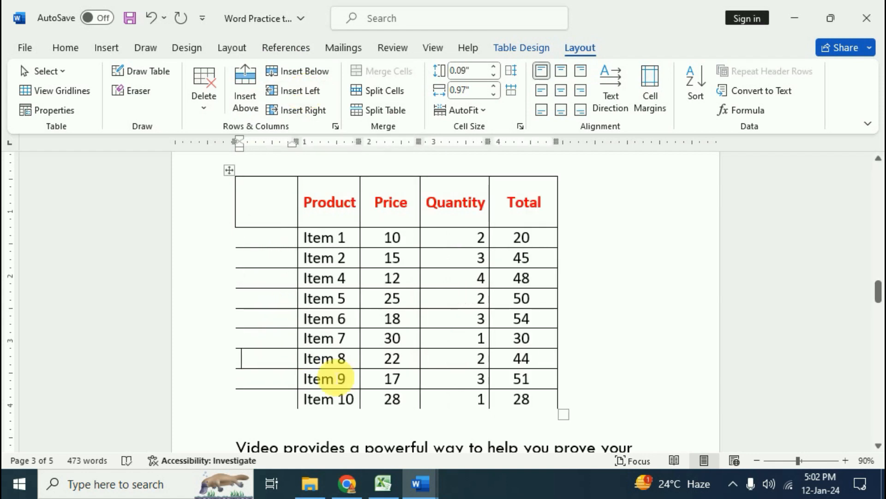
- Insert an empty column to the right of the Total column, and delete that new column
left_click(533, 239)
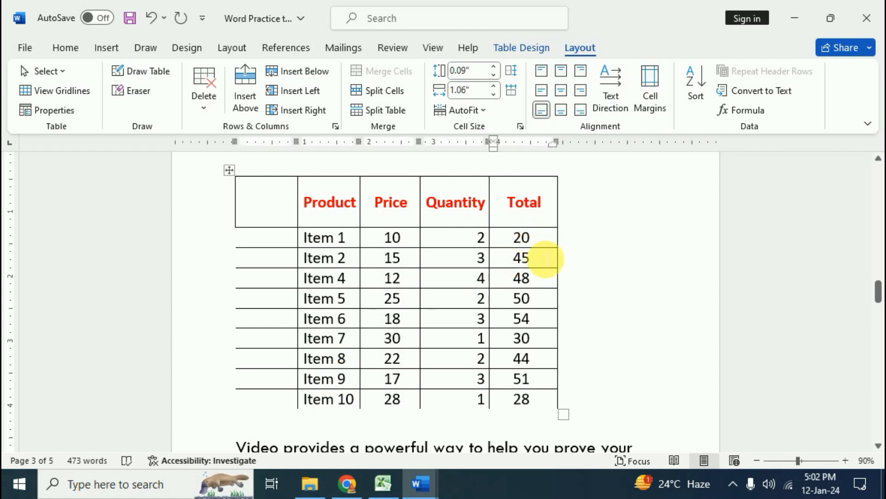
left_click(305, 110)
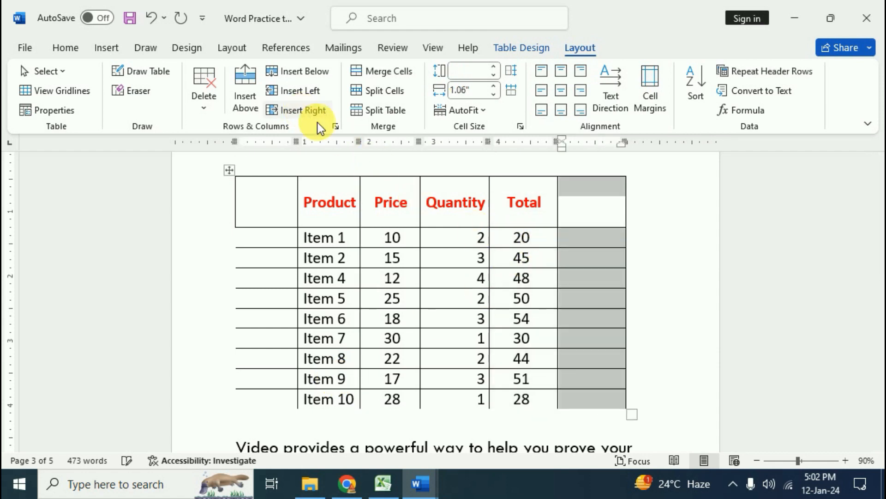
left_click(564, 257)
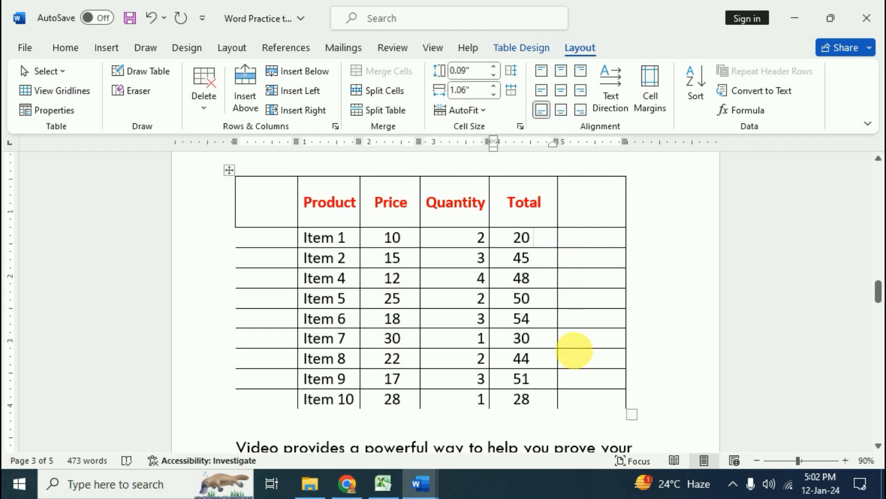
left_click(604, 240)
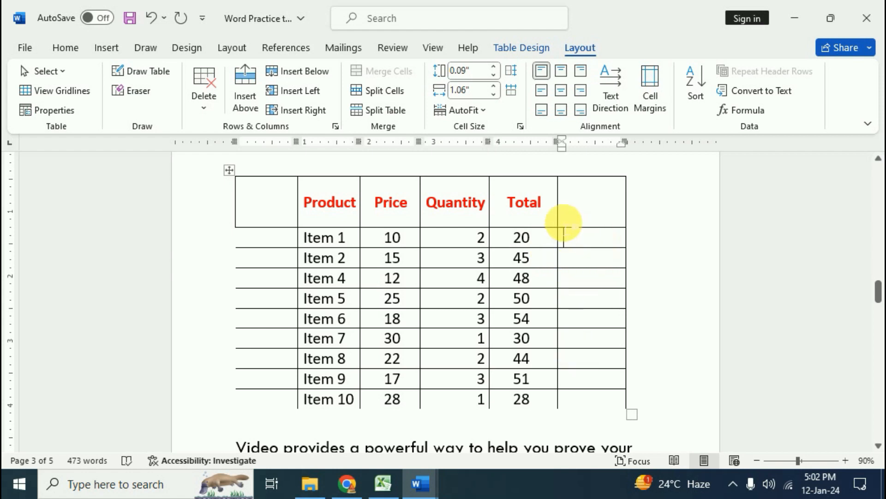
left_click(202, 106)
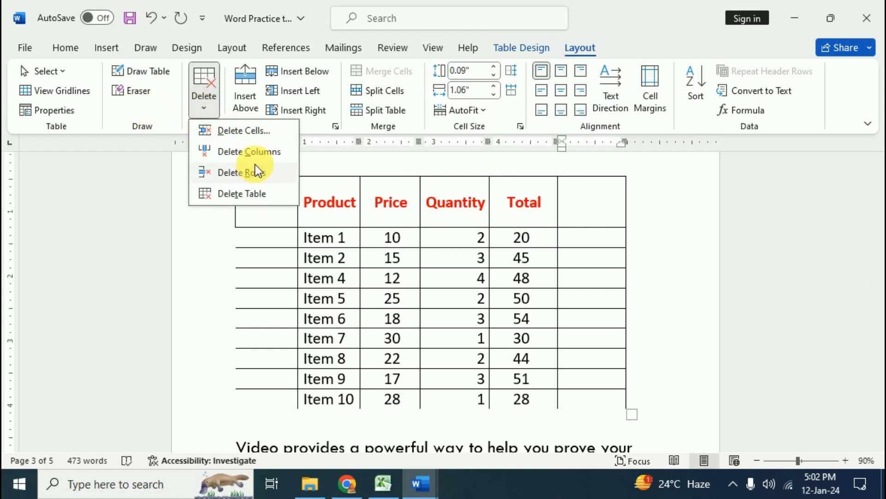
left_click(268, 153)
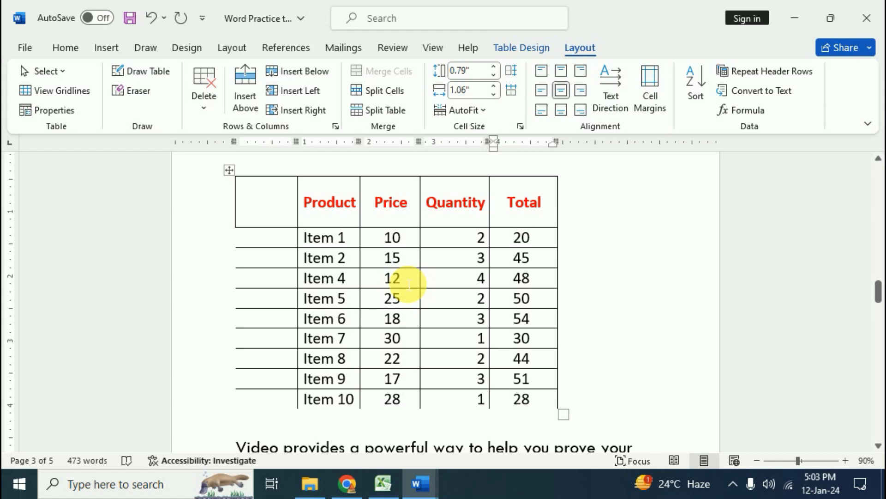
- Insert a new row above the product table's header row and merge all its cells into one
left_click(318, 201)
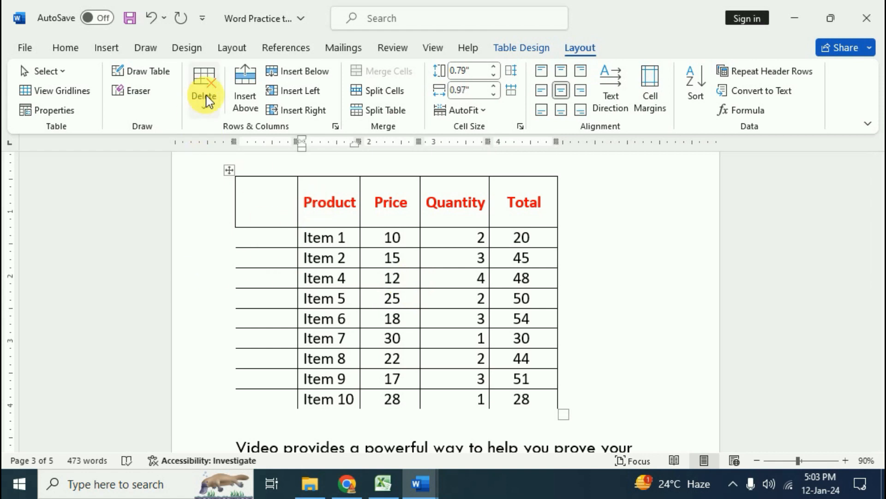
left_click(240, 99)
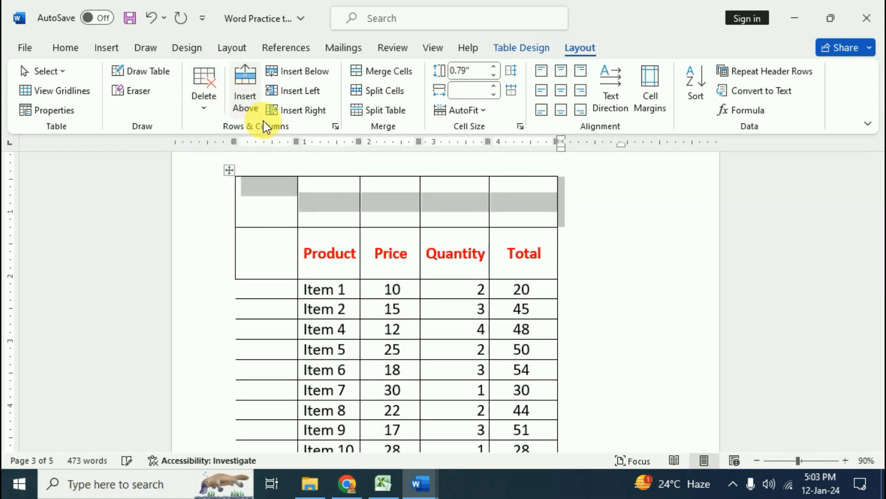
left_click_drag(275, 200, 526, 214)
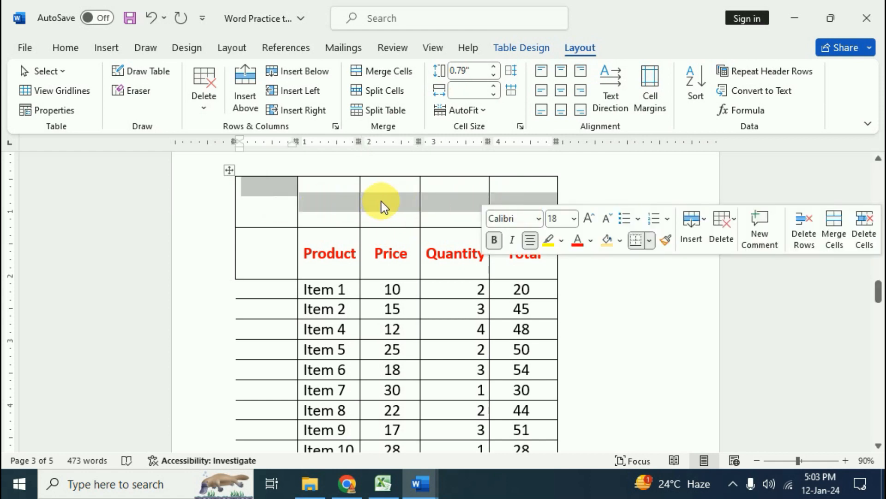
left_click(383, 70)
- Enter "ABC Company" in the merged row, and reduce the title row's height to about 0.41 inches and the header row's height
left_click(424, 201)
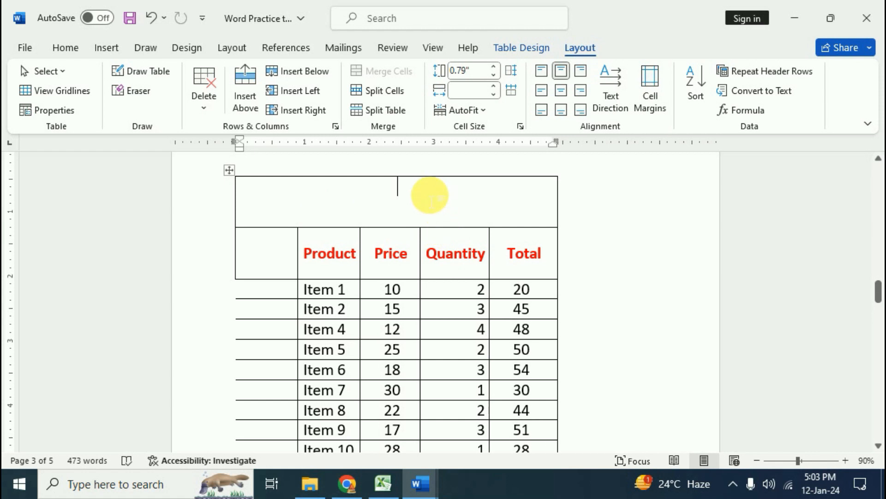
type("A")
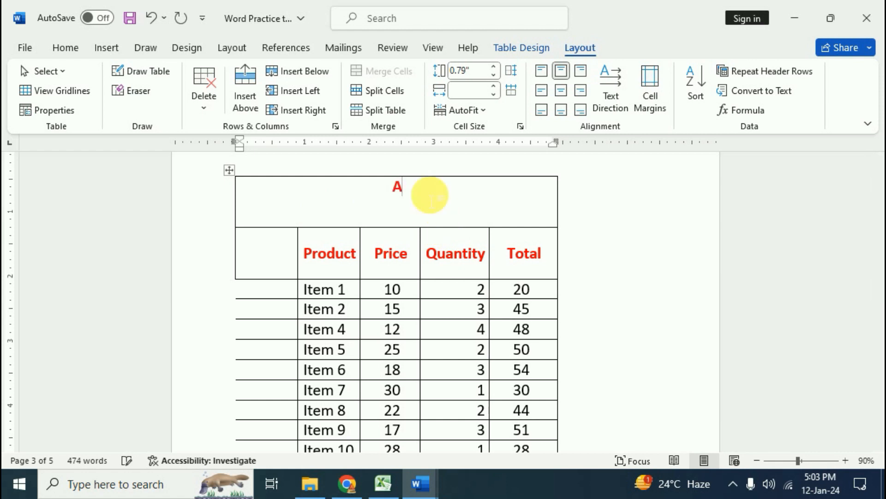
type("BC Company")
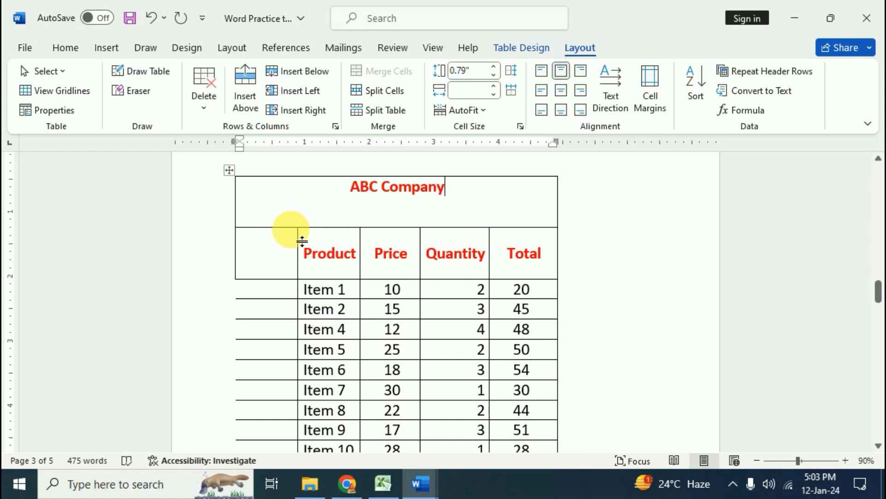
left_click_drag(302, 239, 305, 203)
left_click_drag(282, 255, 285, 237)
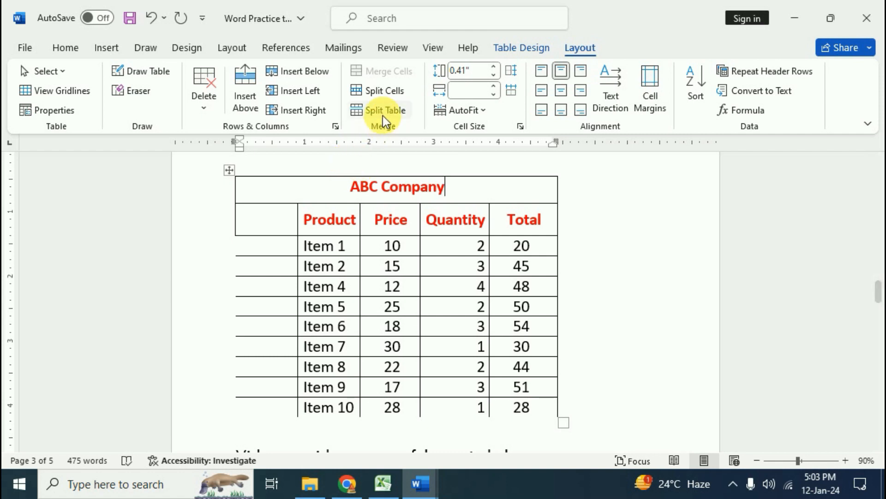
- Split the ABC Company cell into 2 columns and 1 row
left_click(386, 90)
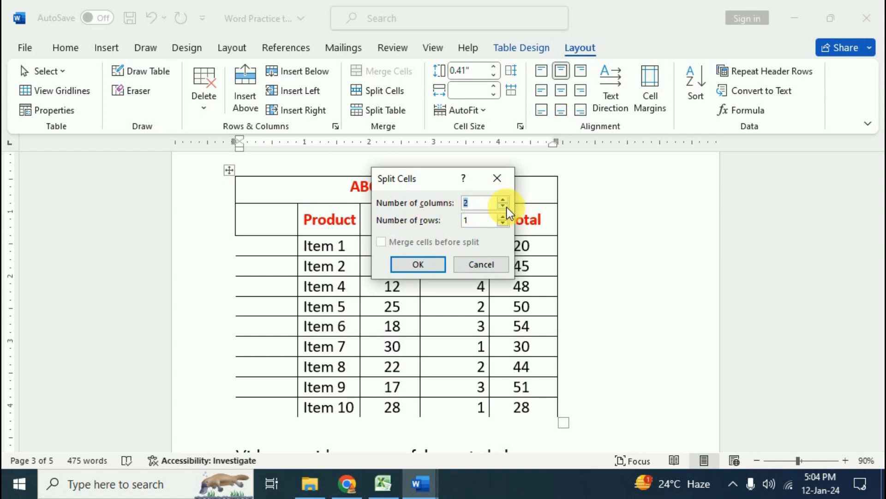
left_click(437, 266)
left_click(459, 198)
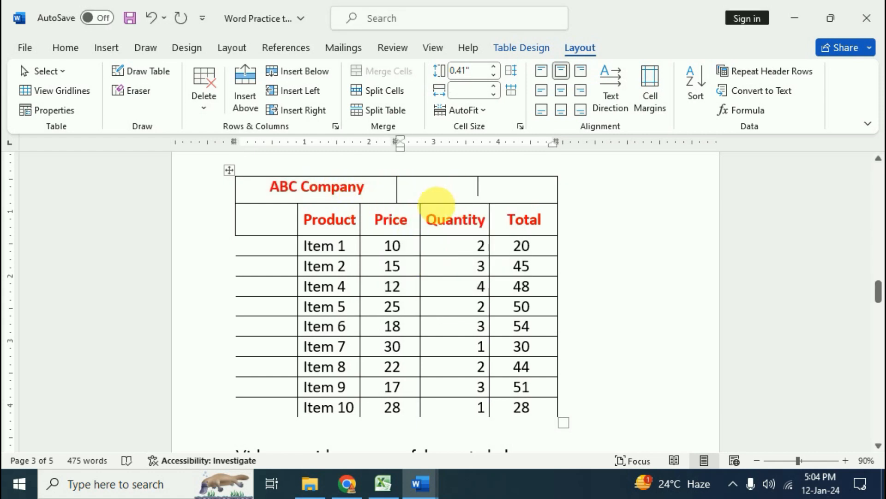
left_click(388, 110)
scroll(392, 329, "up", 5)
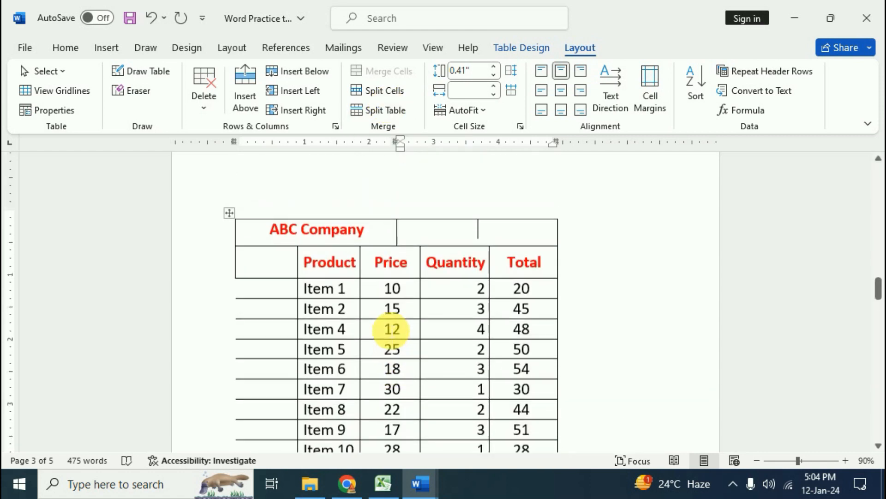
scroll(383, 323, "up", 1)
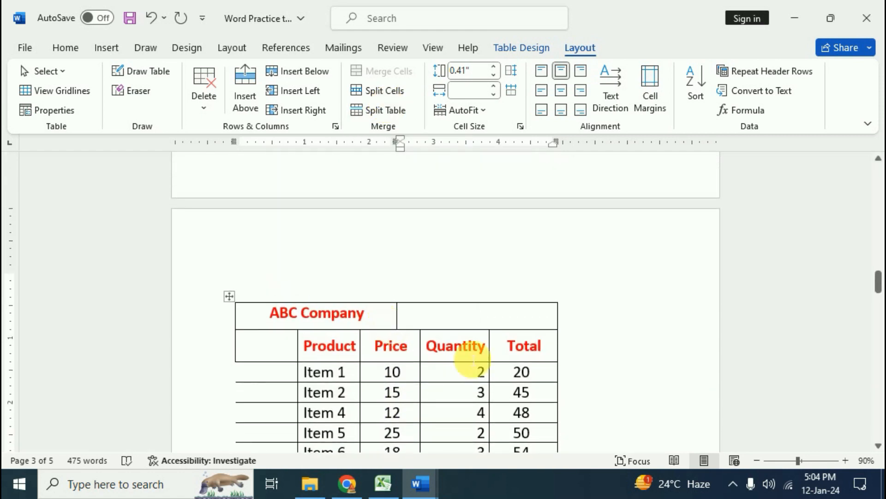
scroll(462, 360, "down", 5)
scroll(471, 359, "down", 1)
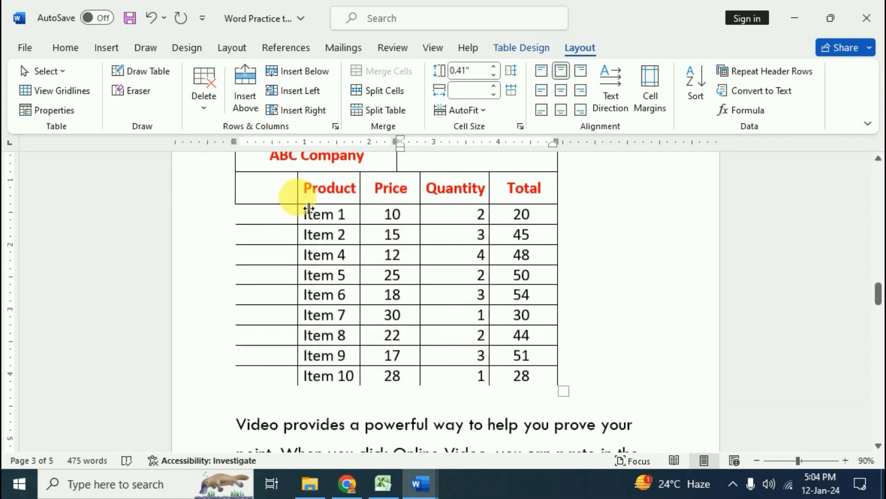
- Narrow the empty column beside Product, and try other column boundary positions in the product table, undoing those resizes
left_click_drag(309, 208, 272, 209)
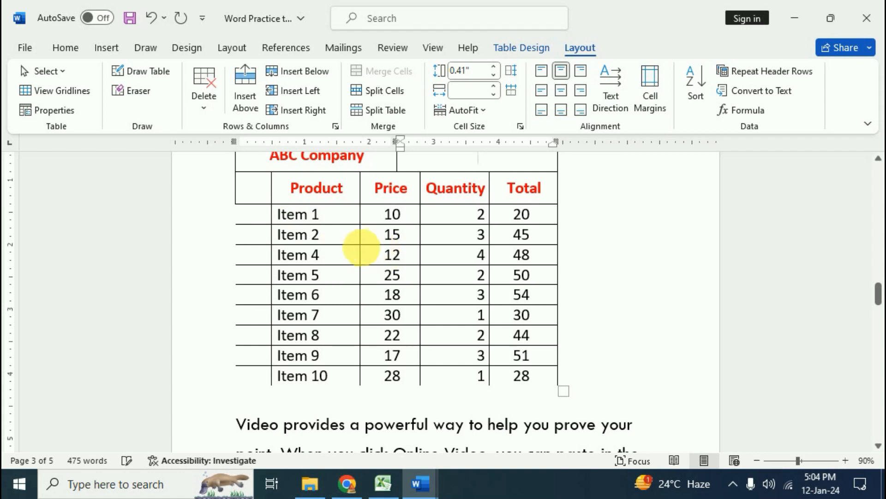
left_click_drag(371, 259, 391, 259)
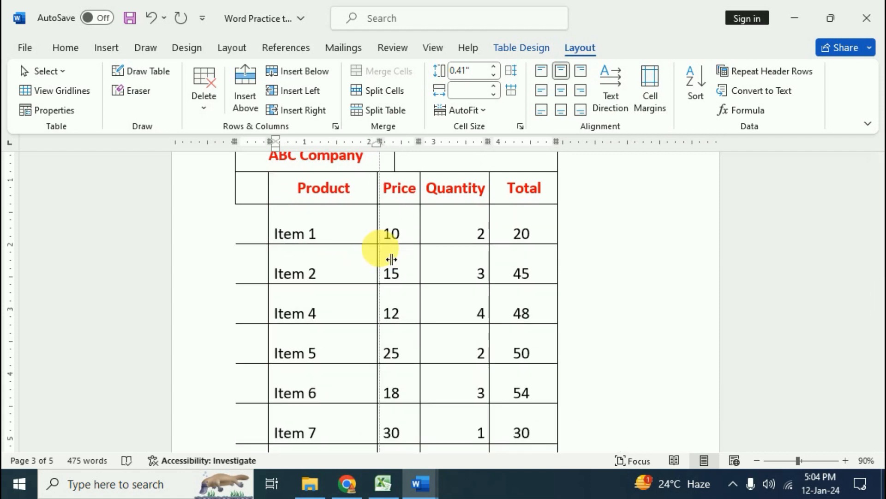
key("ctrl+z")
left_click_drag(419, 227, 440, 241)
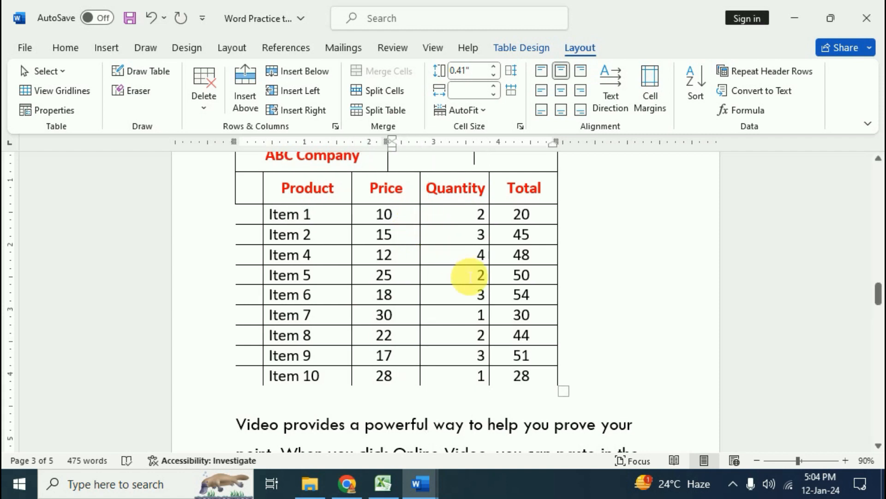
key("ctrl+z")
- Split the employee table in two so that the second table starts at the tenth employee row
scroll(434, 321, "up", 13)
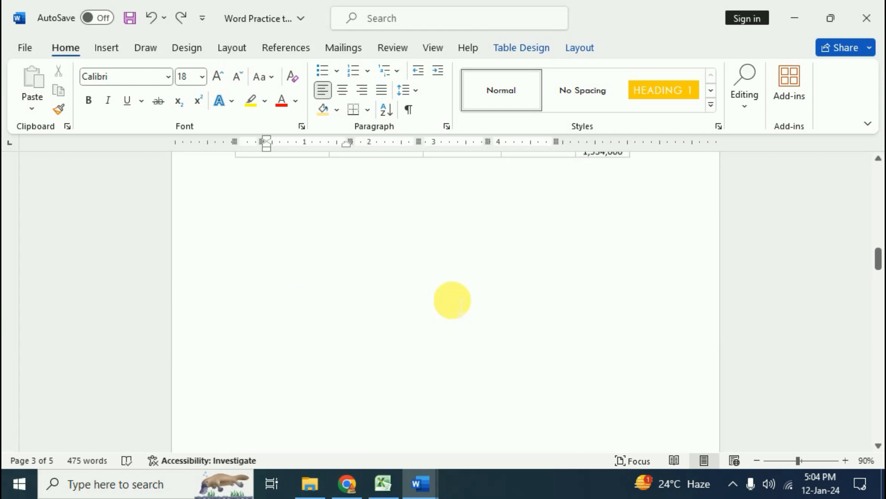
scroll(459, 305, "up", 4)
scroll(451, 297, "down", 2)
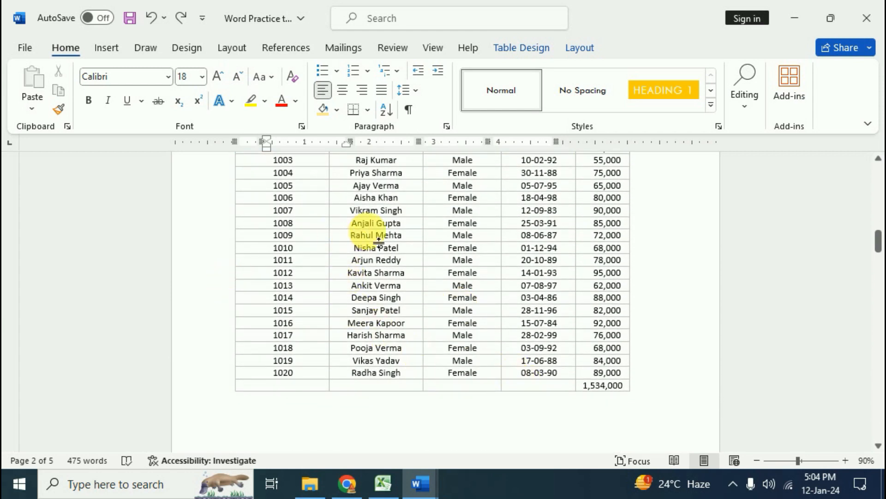
left_click(355, 248)
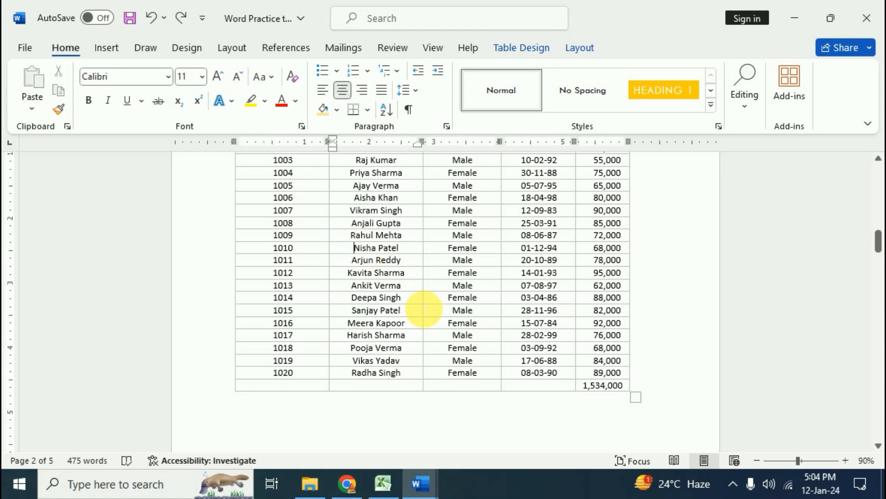
left_click(579, 49)
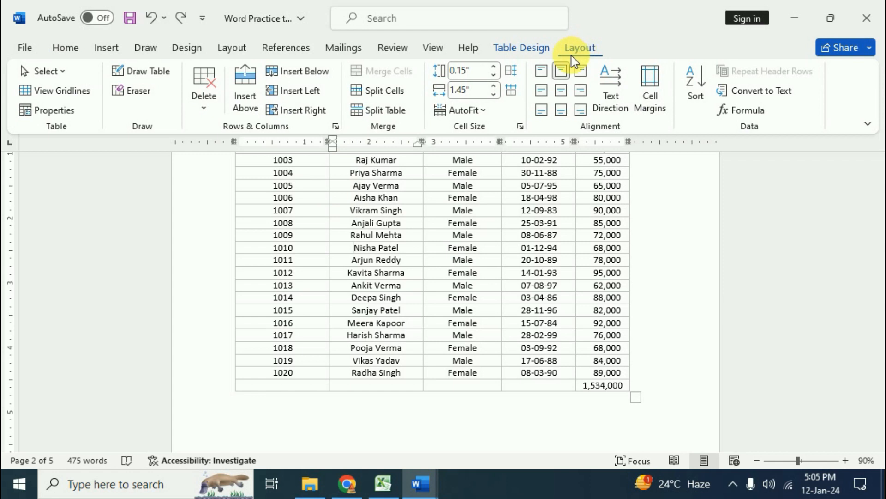
left_click(383, 111)
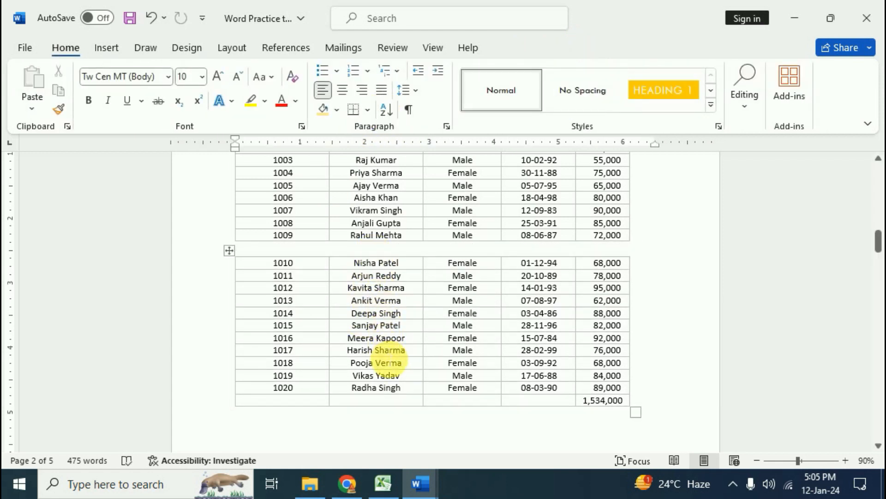
- Increase the height of the first employee row in the upper table to 0.8 inches
scroll(391, 356, "up", 3)
left_click(395, 259)
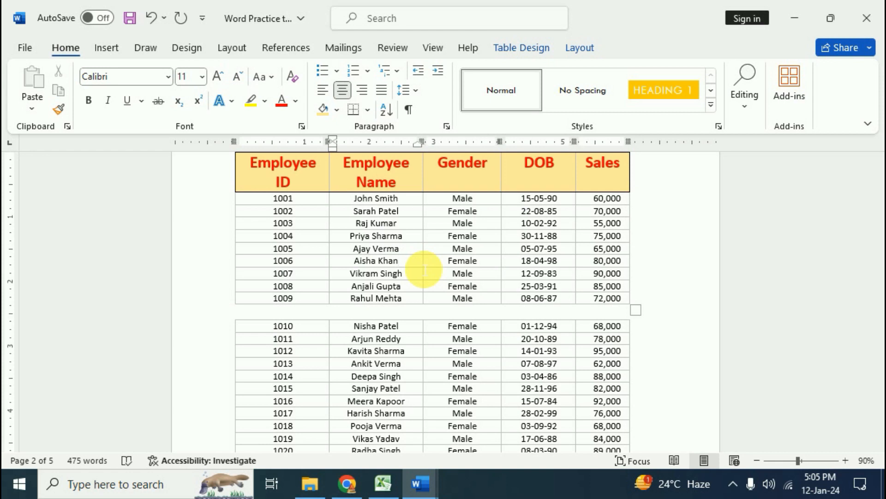
left_click(580, 48)
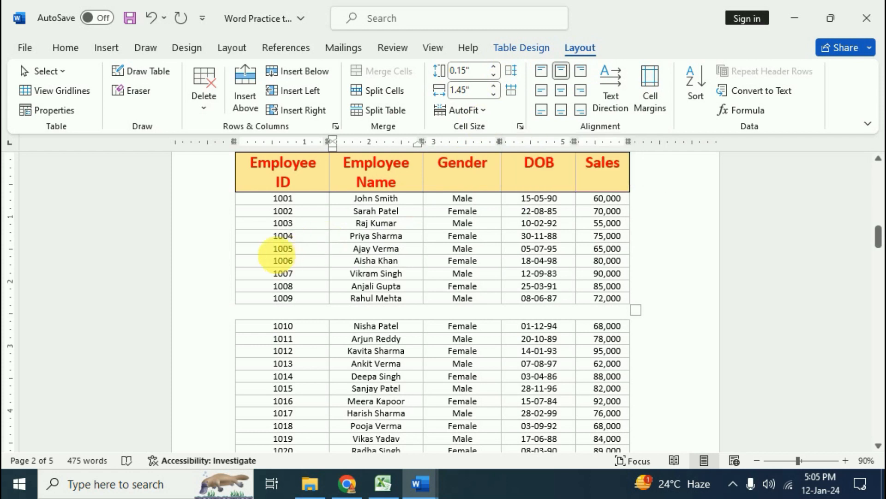
left_click(313, 203)
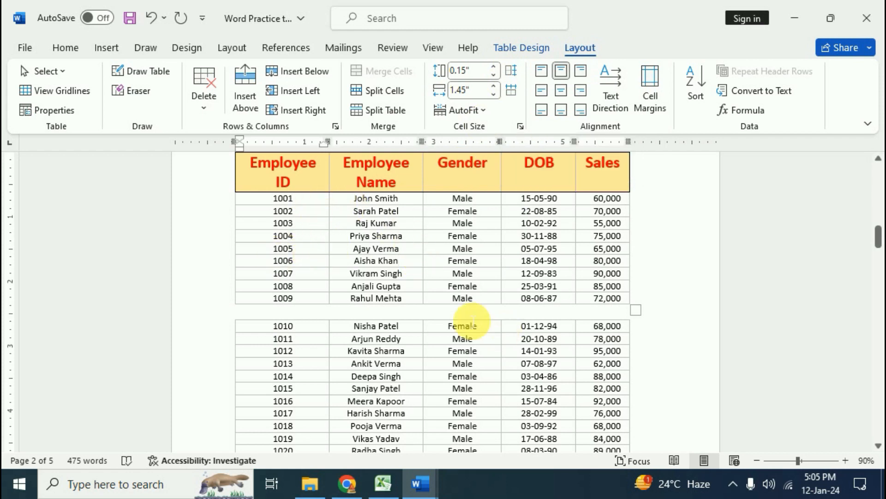
left_click(494, 68)
left_click(494, 68)
left_click(494, 67)
left_click(494, 68)
left_click(494, 68)
left_click(494, 68)
left_click(494, 66)
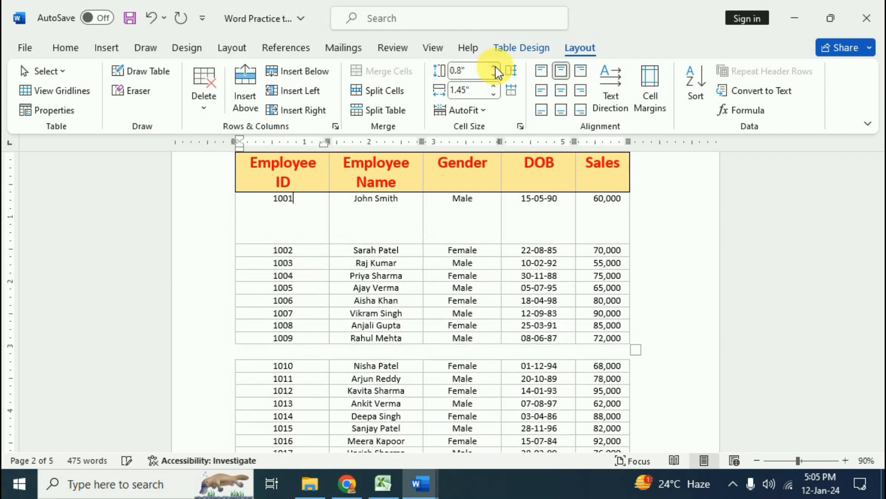
- Reduce the first employee row's height to 0.2 inches
left_click(494, 75)
left_click(494, 76)
left_click(494, 76)
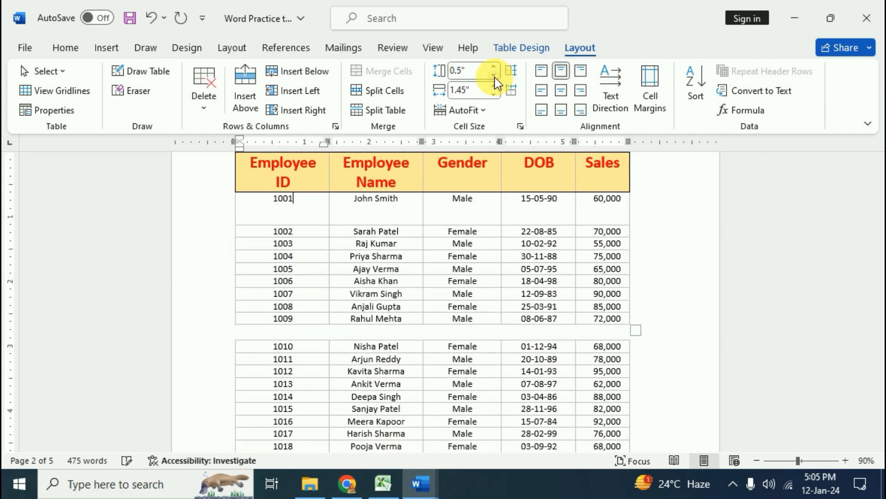
left_click(494, 76)
left_click(494, 76)
left_click(494, 76)
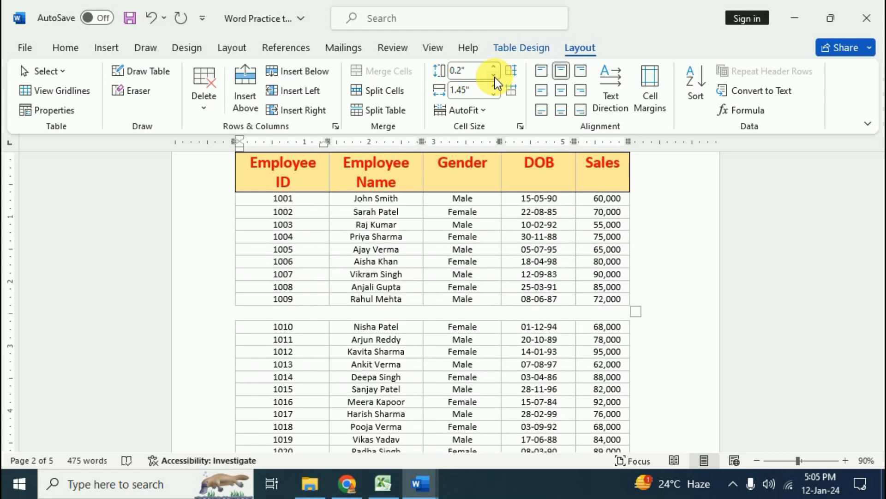
- Widen the Employee ID column of the upper table to 1.8 inches
left_click(494, 86)
left_click(493, 86)
left_click(494, 86)
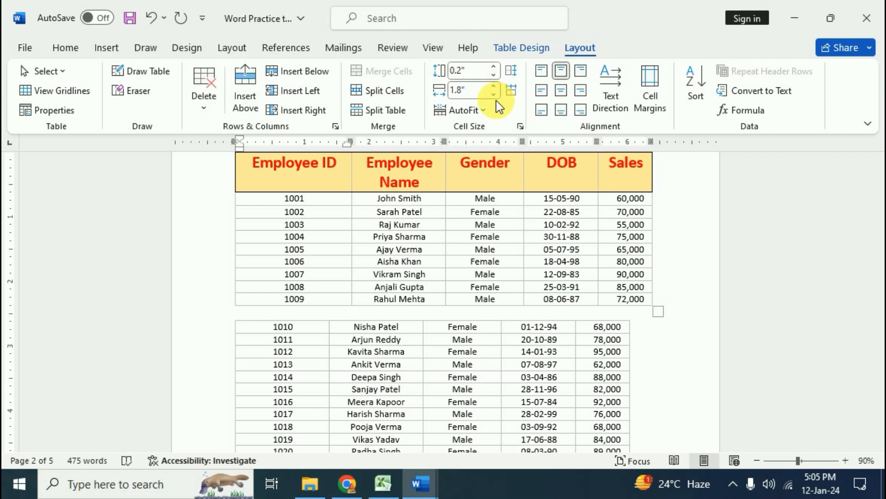
- Narrow the upper table's Employee ID column to 1.18 inches
left_click(494, 94)
left_click(494, 94)
left_click(493, 93)
left_click(494, 93)
left_click(494, 94)
left_click(493, 94)
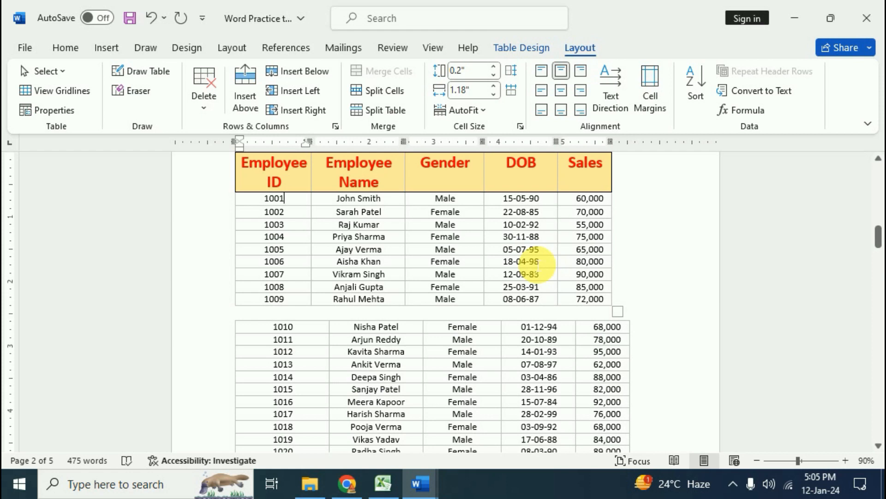
- Center the employee table's header text horizontally and vertically in its cells, and increase the header row's height to about 1.24 inches
scroll(538, 263, "up", 1)
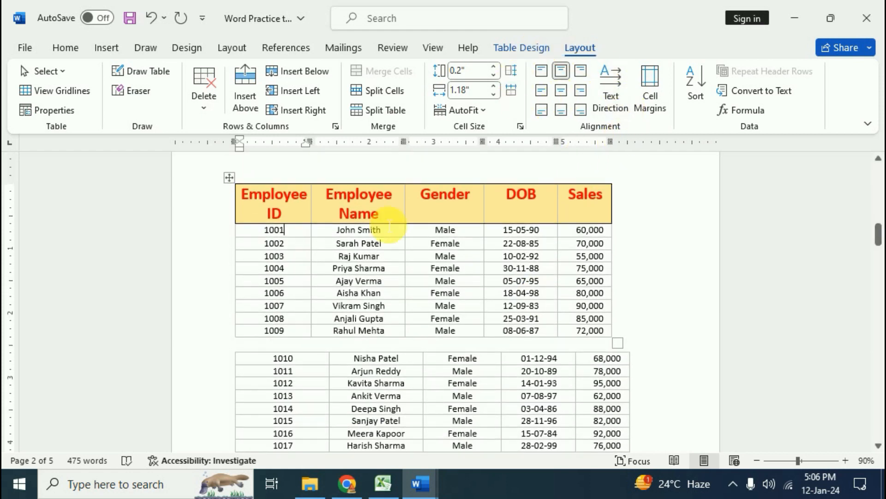
left_click(465, 203)
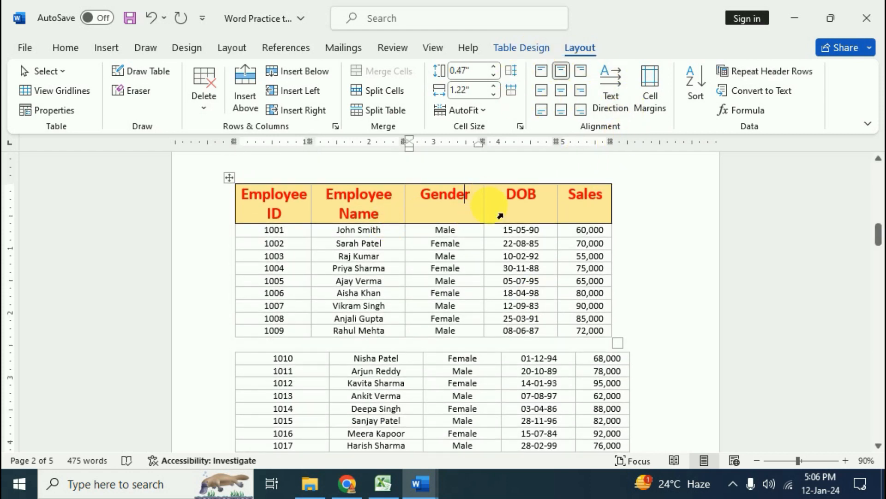
left_click(516, 194)
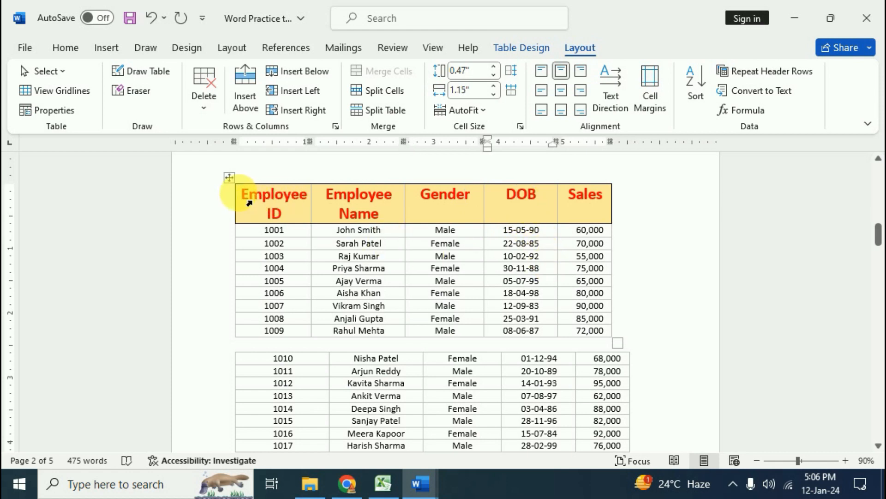
left_click_drag(241, 197, 573, 217)
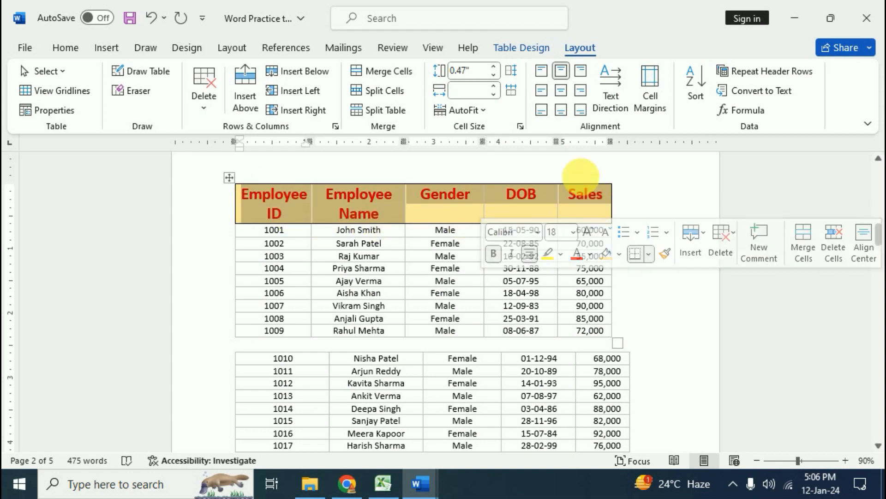
left_click(561, 111)
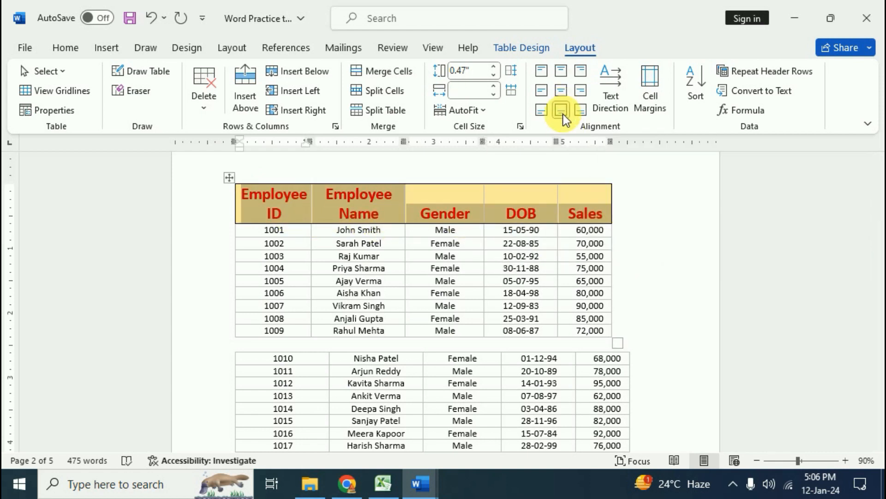
left_click(562, 91)
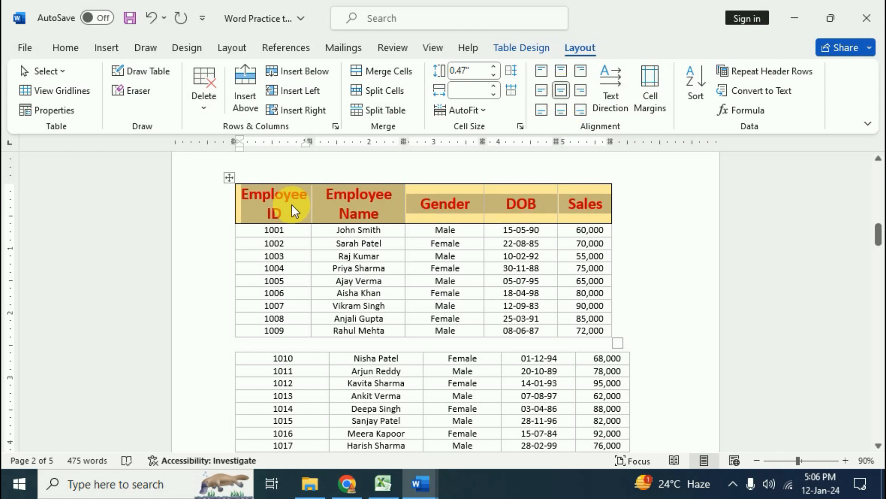
left_click_drag(264, 234, 264, 265)
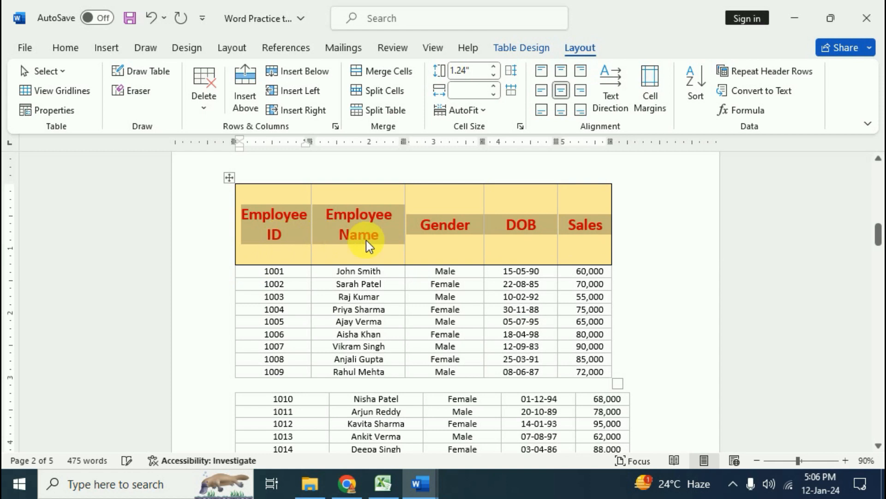
- Try several top, middle and bottom cell alignments on the header row's text, finishing with it centered both horizontally and vertically
left_click(563, 74)
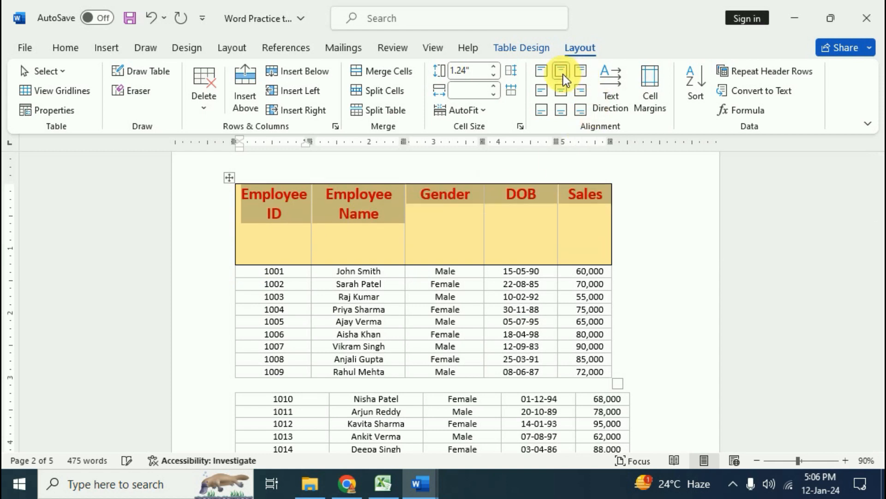
left_click(559, 91)
left_click(580, 91)
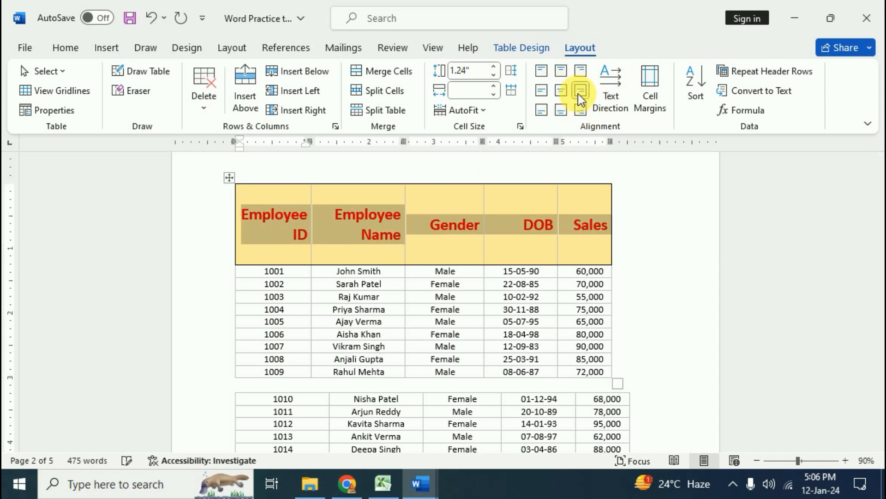
left_click(560, 110)
left_click(542, 110)
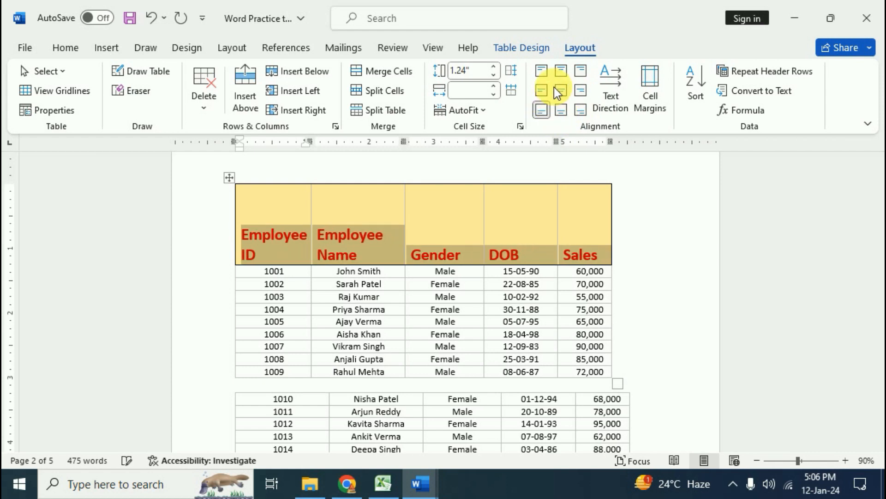
left_click(543, 91)
left_click(560, 91)
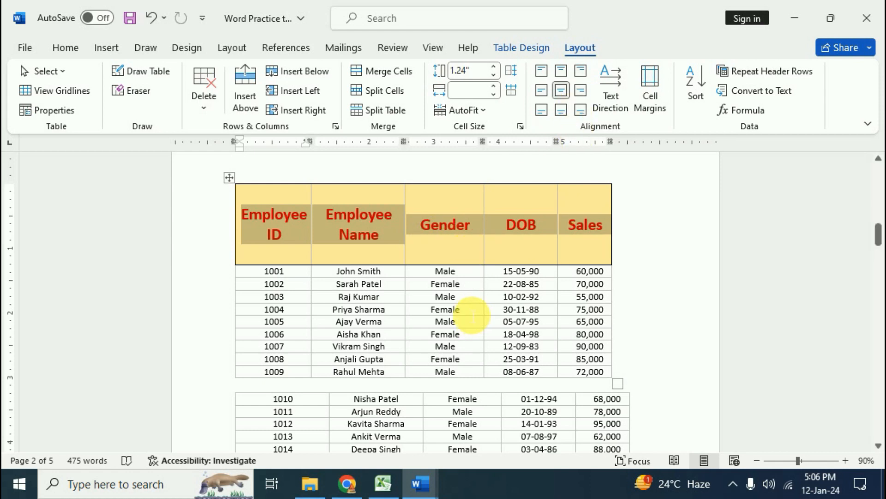
- Rotate the Employee ID header text to read vertically from top to bottom, and narrow the Employee ID column
left_click(289, 224)
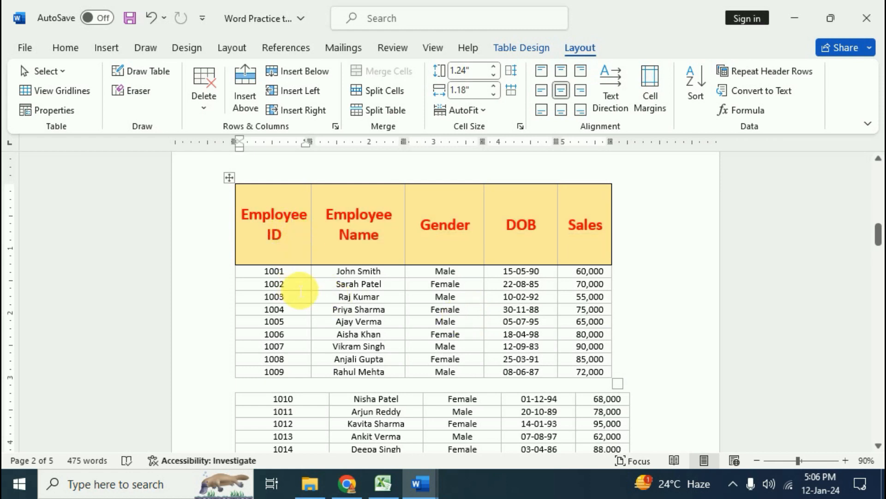
left_click(284, 285)
left_click(300, 335)
left_click(295, 229)
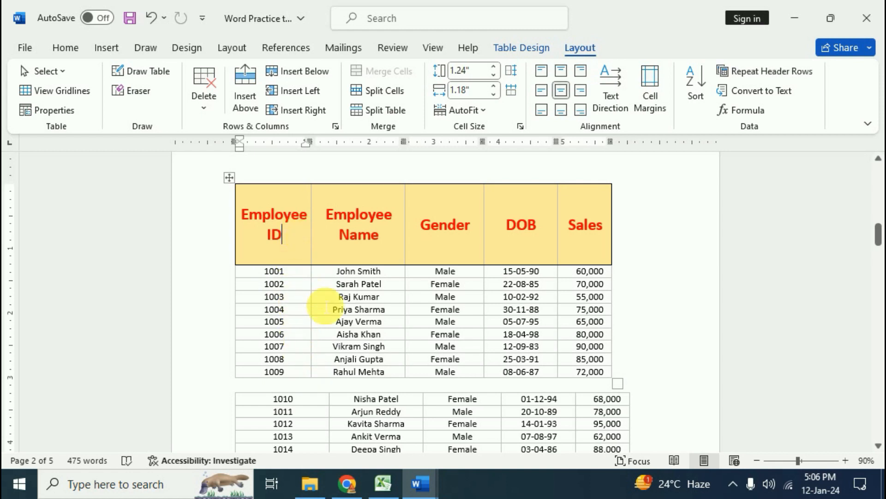
left_click(608, 94)
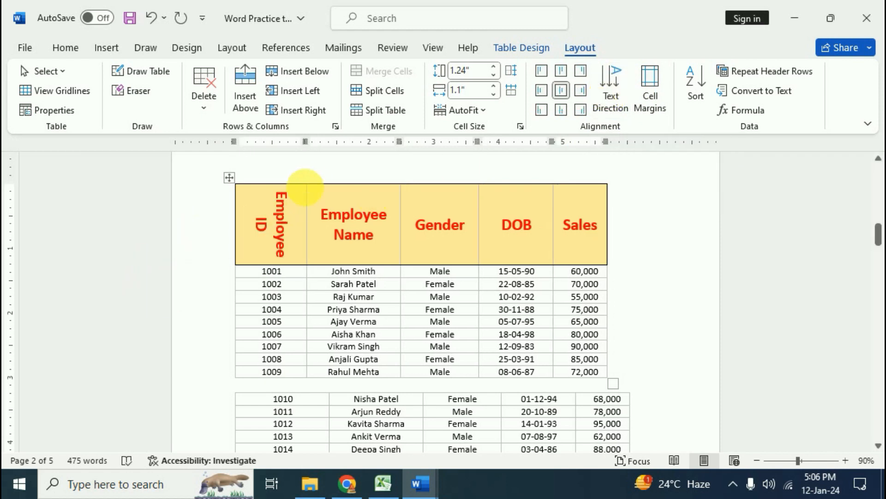
left_click_drag(316, 206, 280, 204)
left_click(320, 296)
- Rotate the Employee Name header text to read top to bottom and narrow its column to about 1.19 inches
left_click(342, 240)
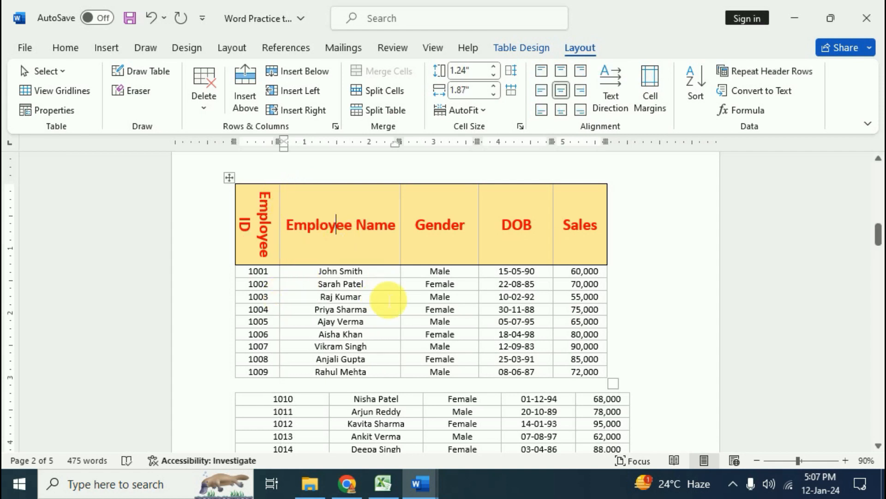
left_click(621, 105)
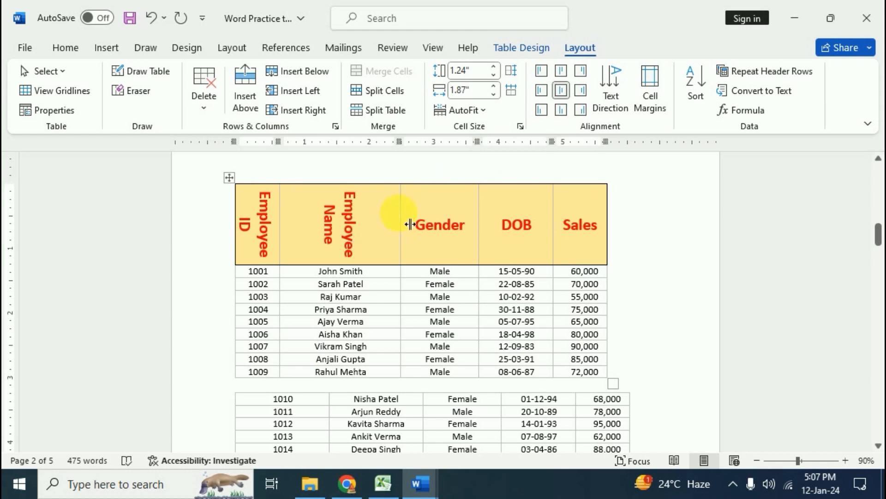
left_click_drag(411, 224, 369, 229)
left_click(314, 309)
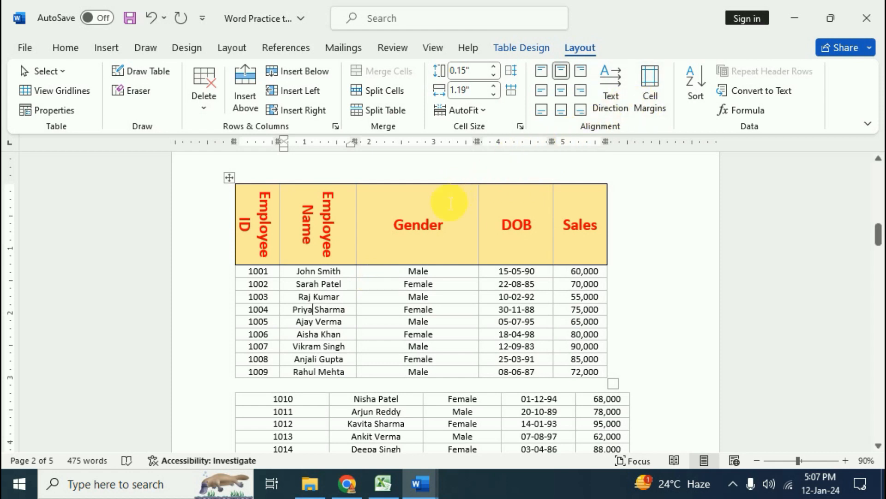
- Rotate the Gender, DOB and Sales header texts to read top to bottom, and narrow the Gender and DOB columns
left_click_drag(376, 224, 598, 227)
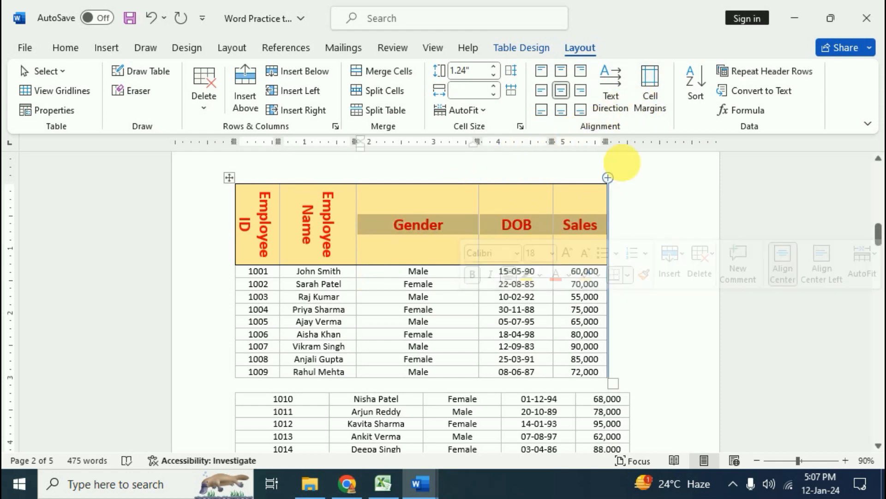
left_click(612, 94)
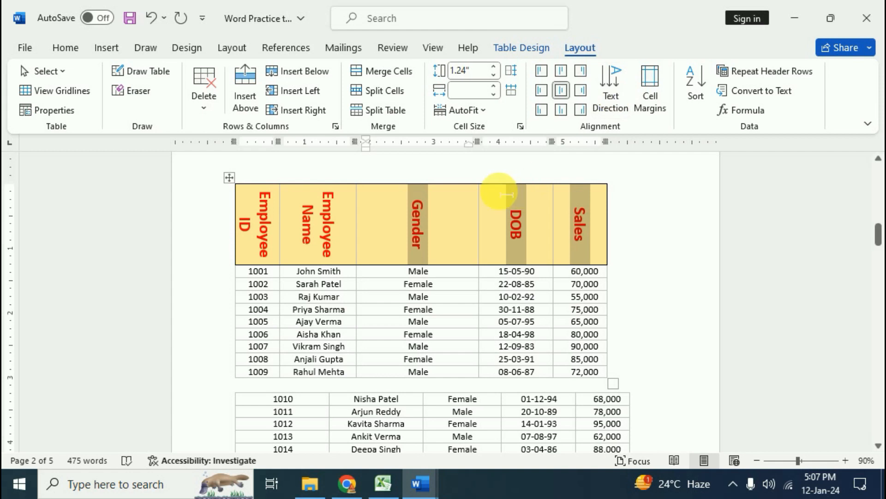
left_click_drag(478, 214, 438, 287)
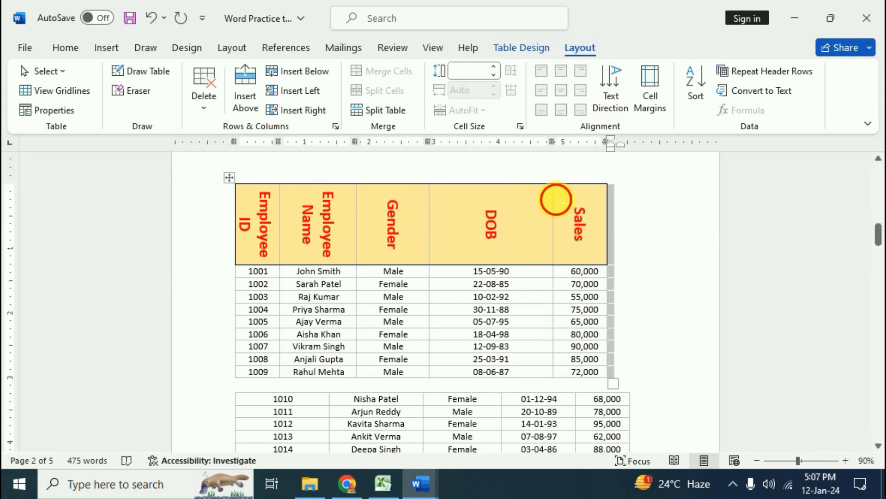
left_click(573, 208)
left_click_drag(552, 272, 502, 279)
- Cycle the whole header row's text direction through bottom-to-top and back to horizontal
left_click_drag(229, 223, 586, 203)
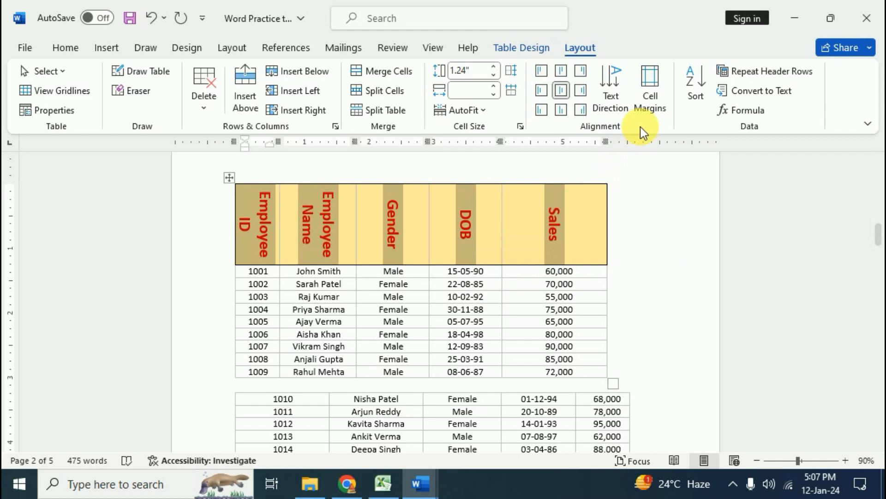
left_click(623, 107)
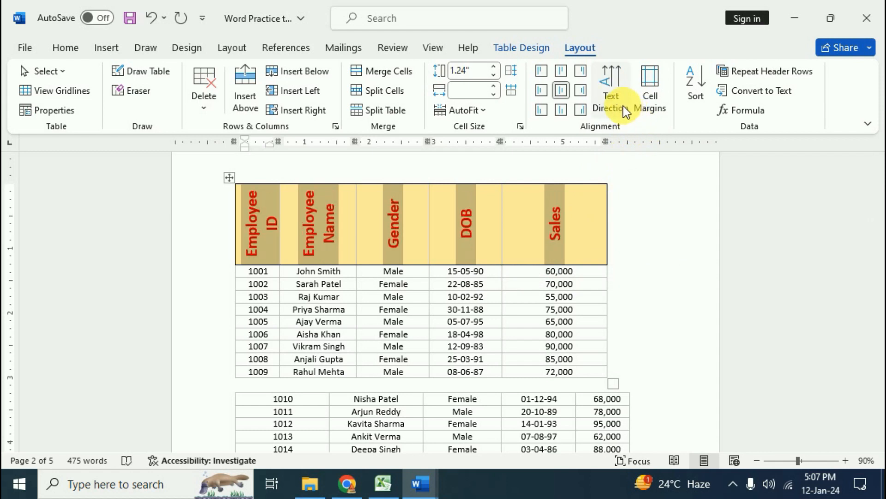
left_click(623, 106)
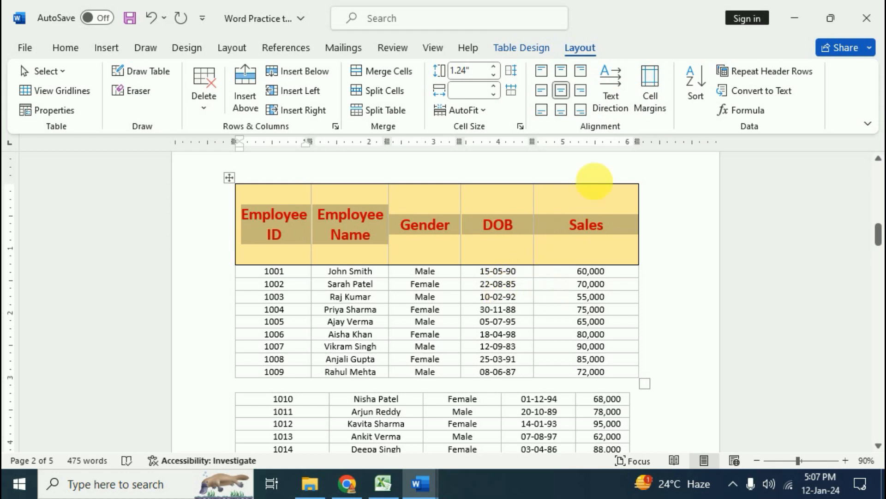
- Set the lower employee table's default top and bottom cell margins to 0.04 inches
scroll(462, 285, "down", 5)
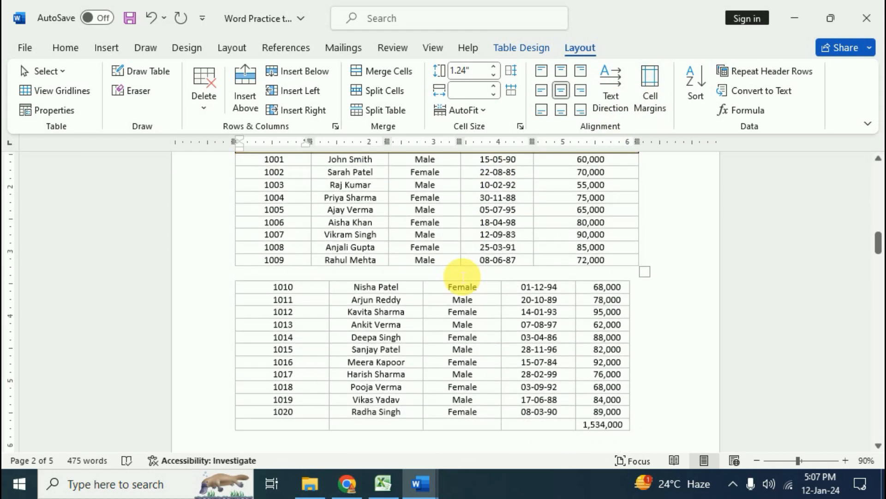
left_click(482, 291)
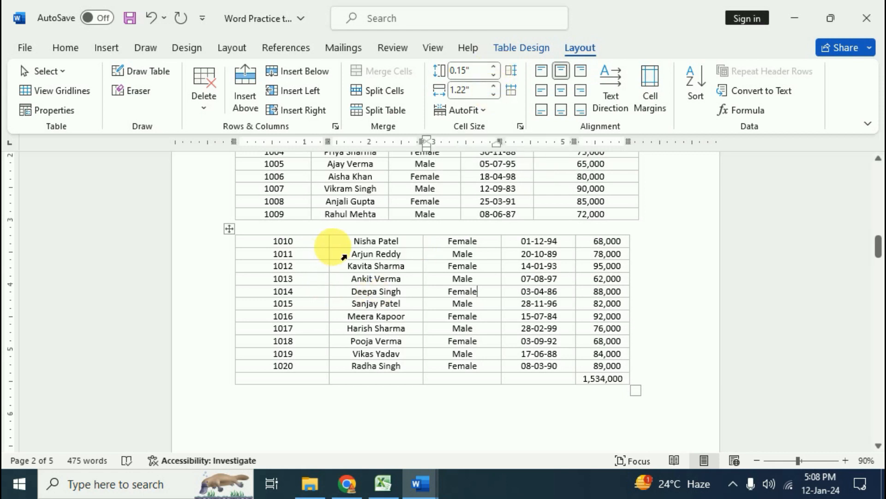
mouse_move(349, 247)
left_mouse_down()
mouse_move(349, 266)
mouse_move(353, 250)
left_mouse_up()
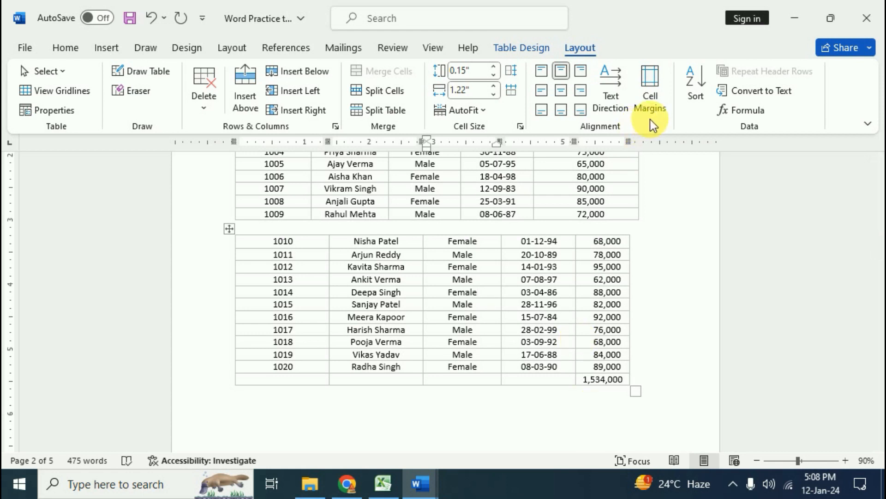
left_click(650, 95)
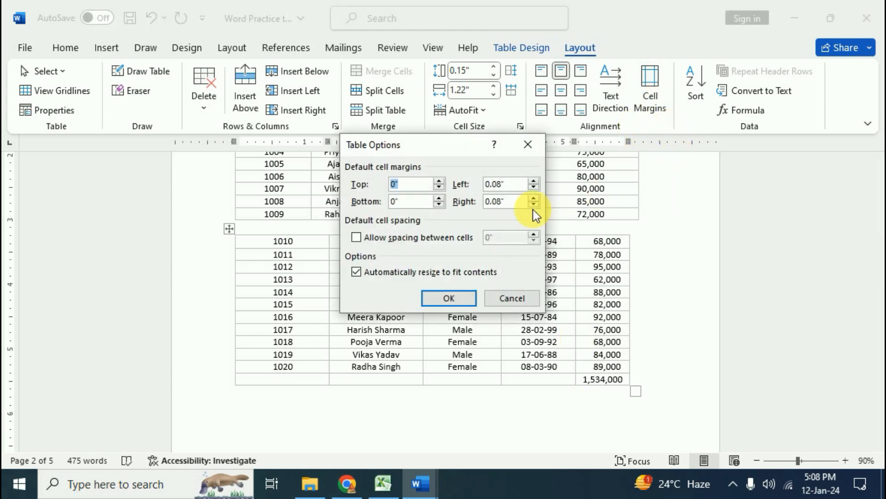
left_click(439, 181)
left_click(439, 181)
left_click(439, 181)
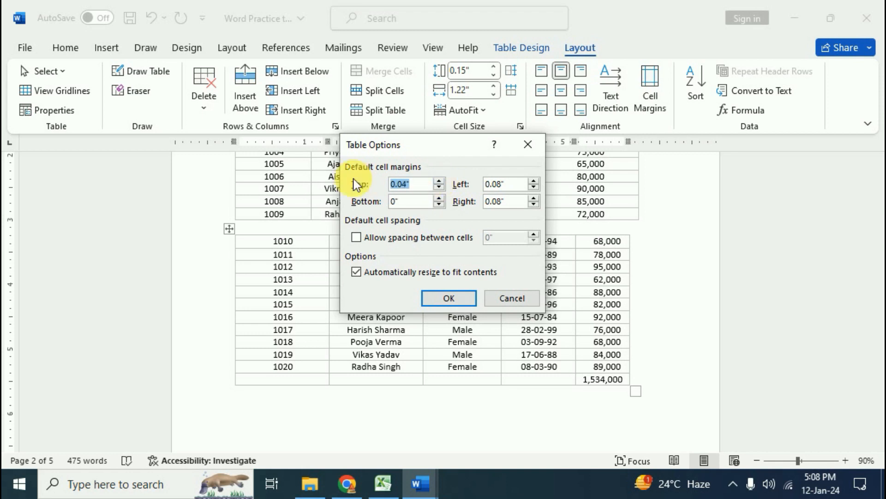
left_click(441, 200)
left_click(441, 200)
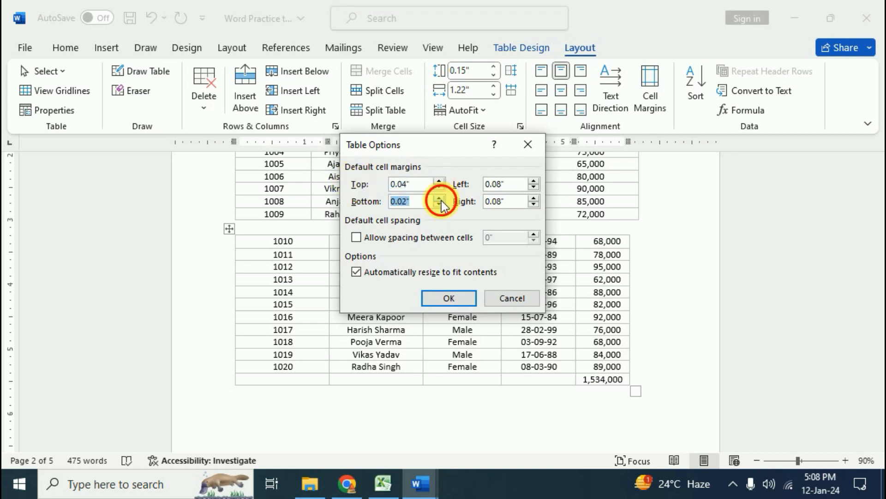
- Set the lower table's default left and right cell margins to 0.1 inches and apply the margin settings
left_click(535, 182)
left_click(535, 181)
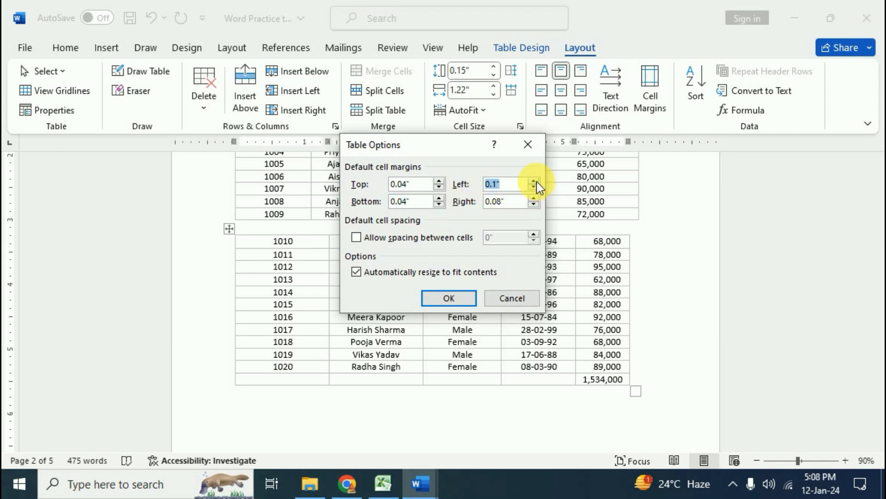
left_click(534, 201)
left_click(534, 201)
left_click(533, 200)
left_click(533, 204)
left_click(534, 205)
left_click(534, 199)
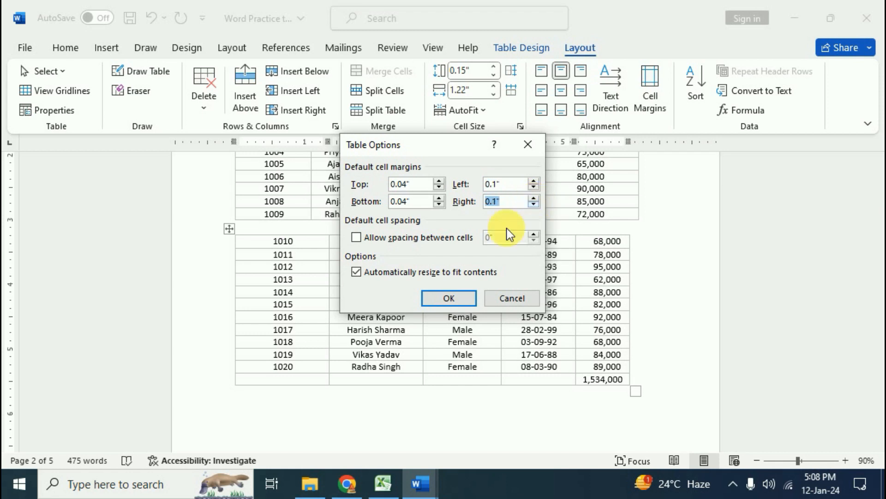
left_click(465, 298)
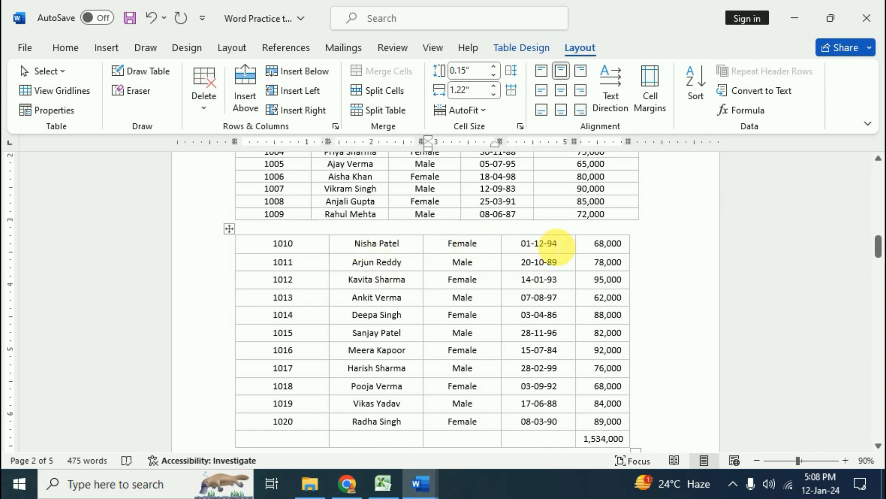
scroll(461, 334, "down", 2)
scroll(462, 333, "up", 4)
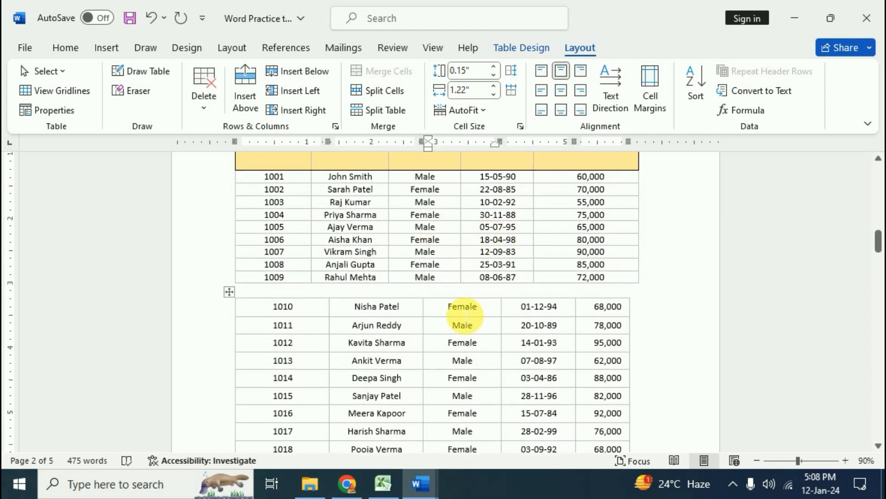
scroll(416, 310, "down", 1)
scroll(514, 364, "down", 2)
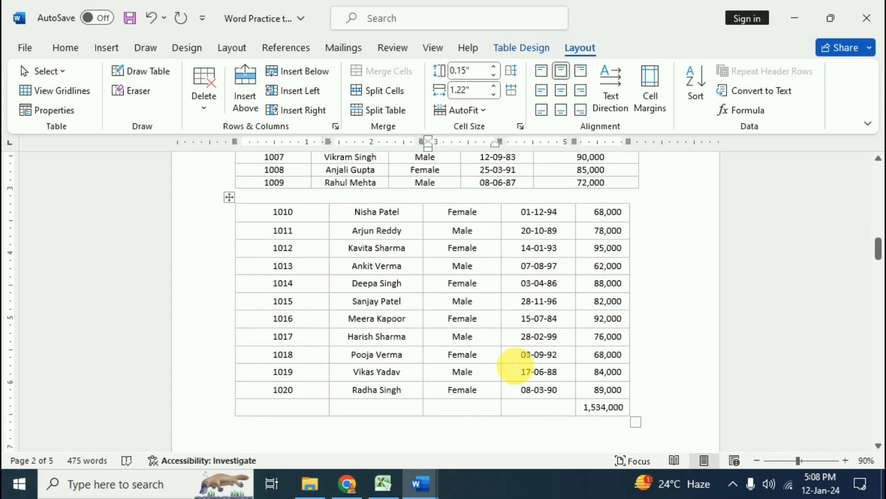
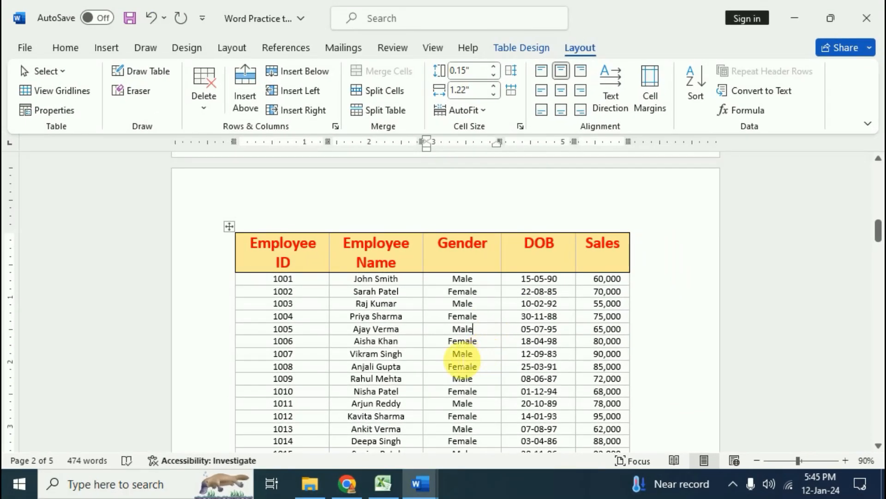
- Enlarge the page to 110% and examine the order of the entries in the employee table's Employee Name column
scroll(480, 353, "down", 1)
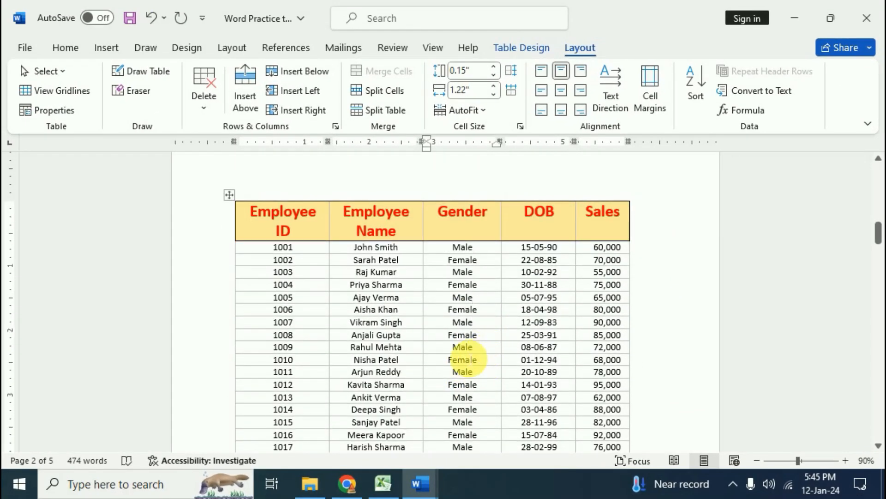
scroll(464, 359, "up", 2, "ctrl")
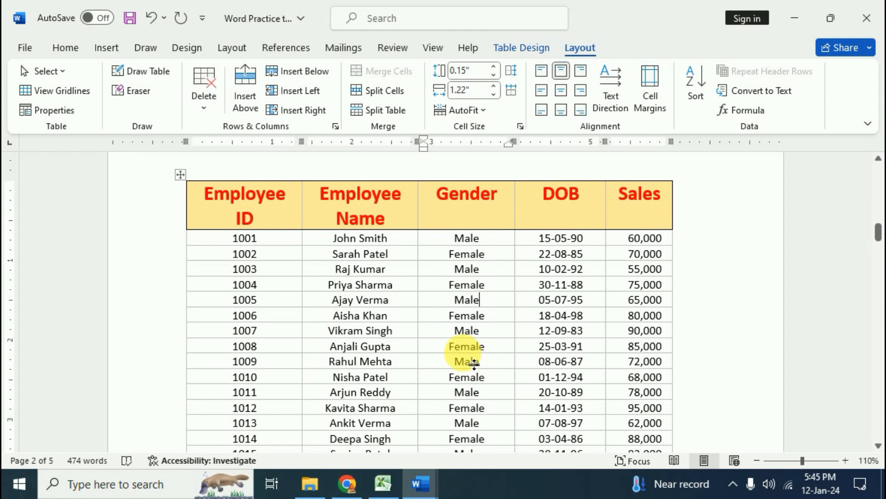
left_click(374, 238)
scroll(376, 334, "down", 1)
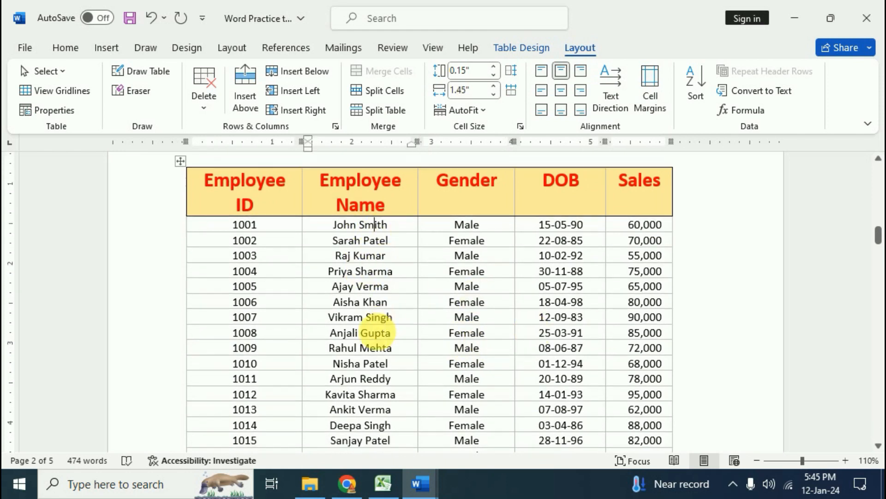
scroll(376, 333, "down", 3)
scroll(386, 374, "up", 3)
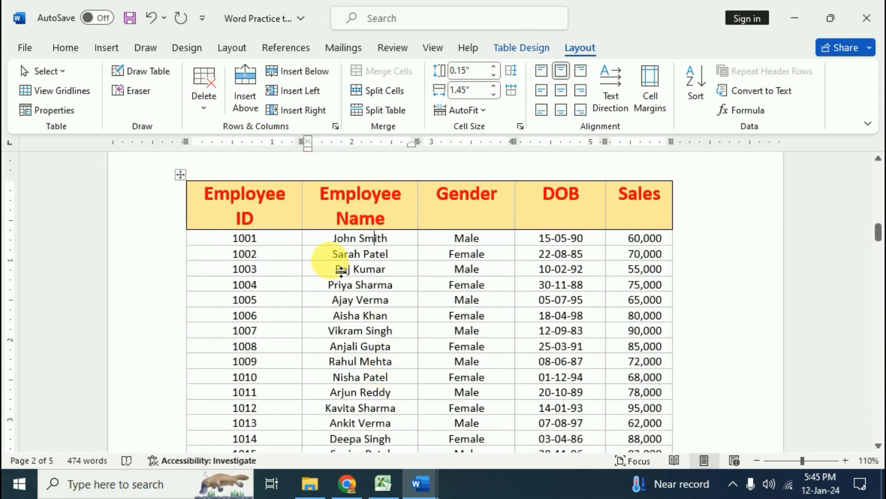
left_click(368, 411)
left_click(387, 272)
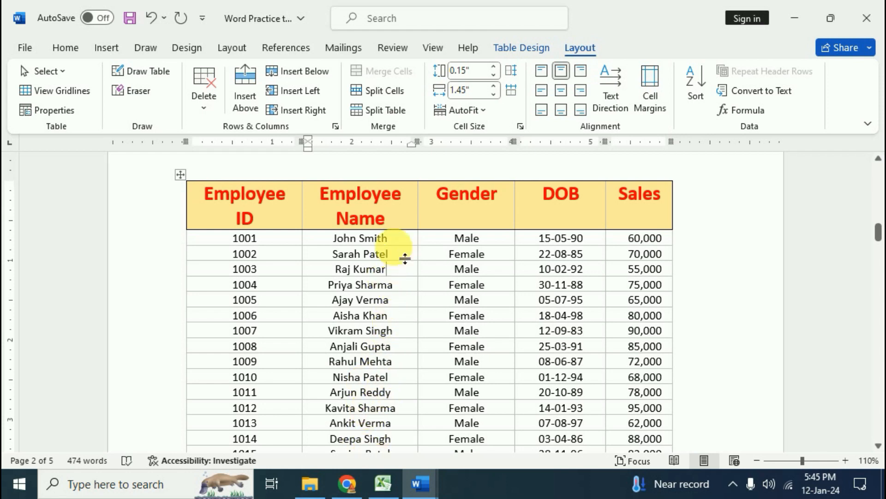
left_click(391, 239)
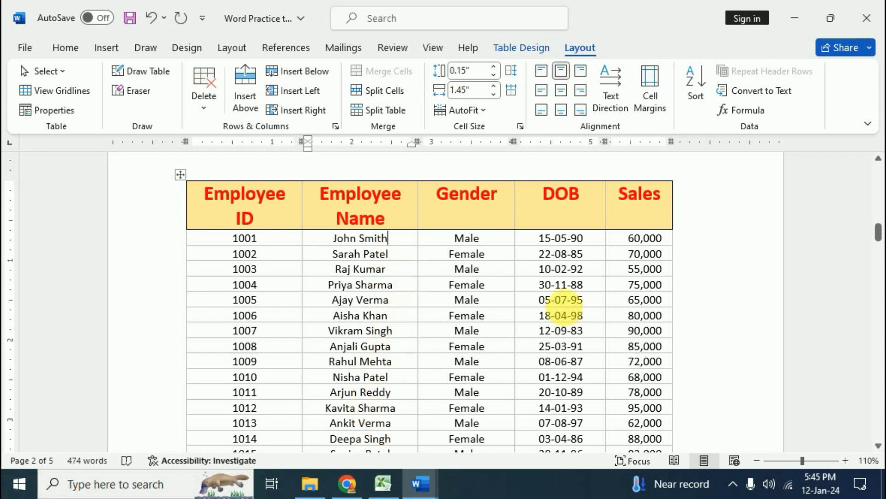
- Sort the employee table by Employee Name as text in ascending order, treating the first row as a header, and check the resulting order
left_click(693, 82)
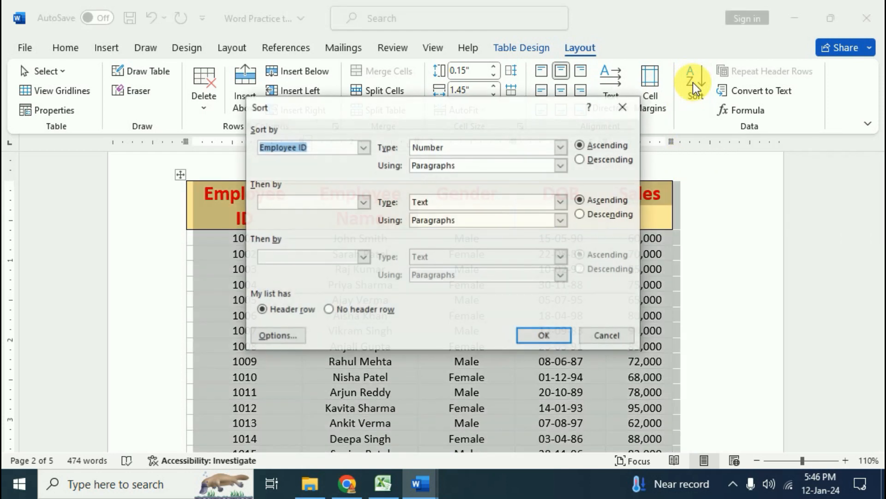
left_click_drag(459, 109, 651, 97)
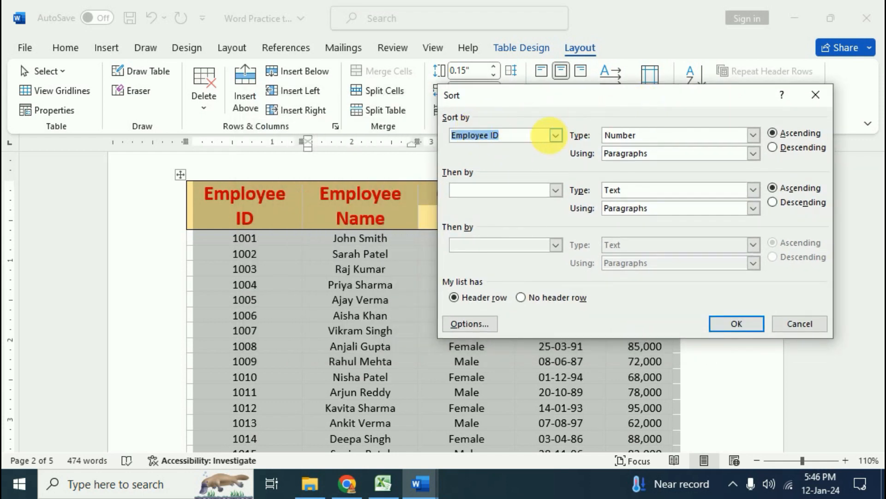
left_click(556, 136)
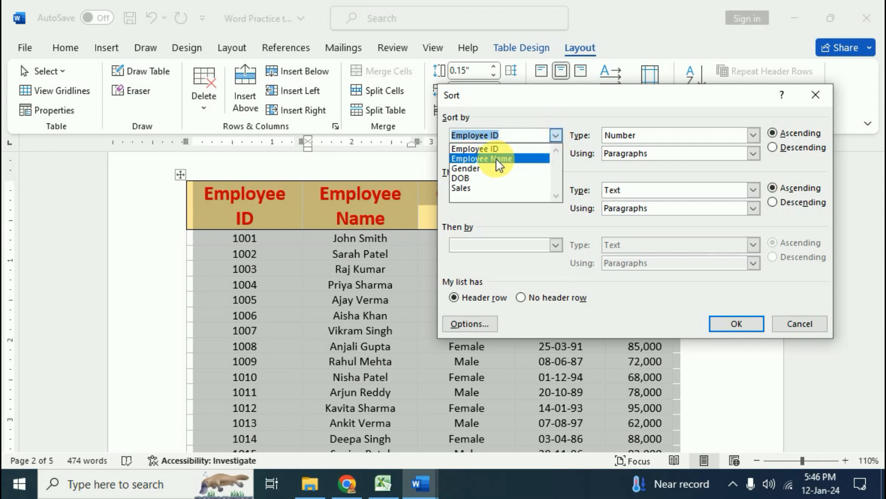
left_click(471, 162)
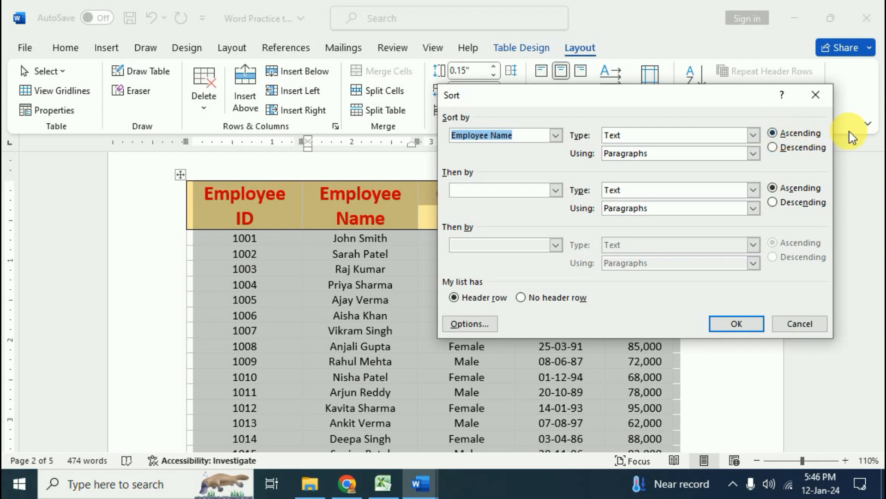
left_click(741, 323)
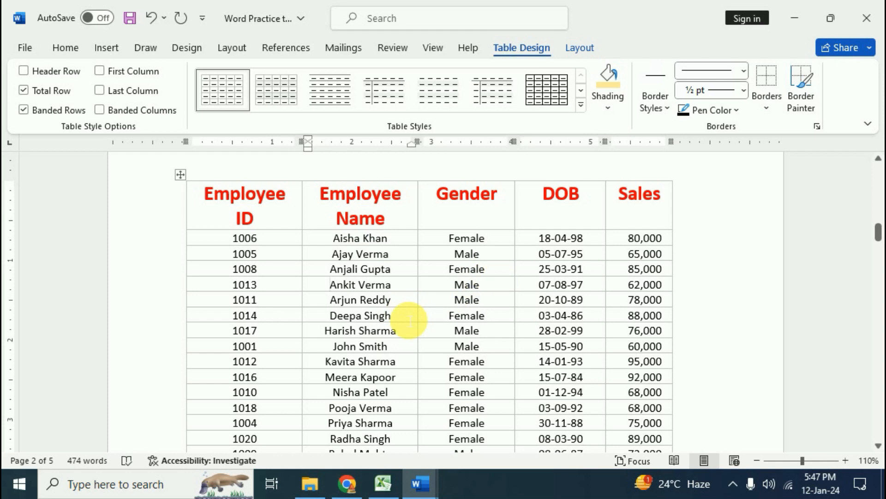
scroll(365, 273, "down", 2)
scroll(376, 261, "up", 2)
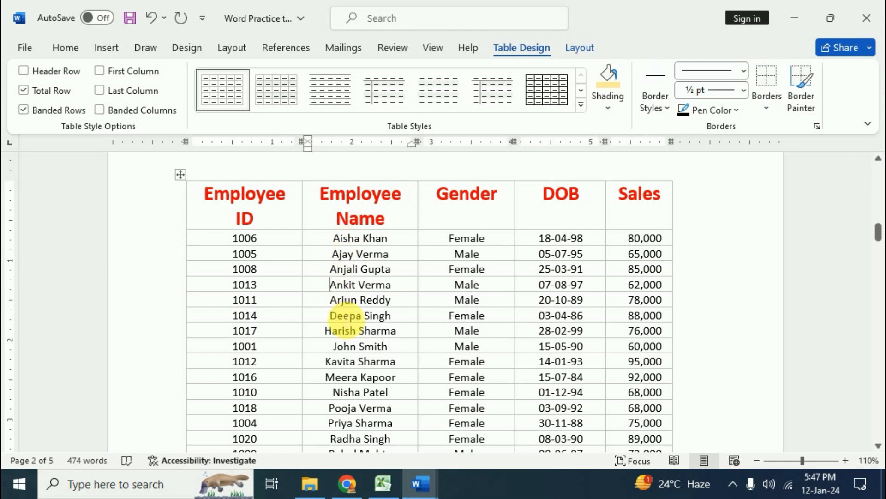
scroll(356, 367, "down", 4)
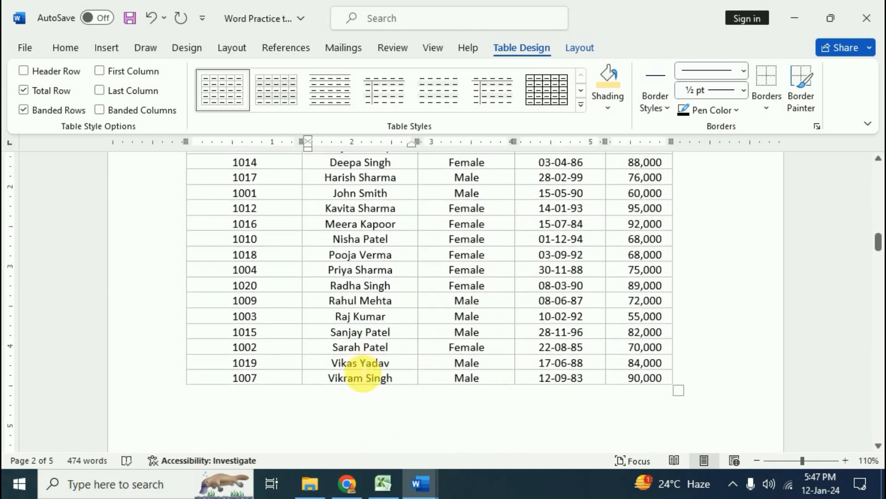
scroll(361, 378, "up", 3)
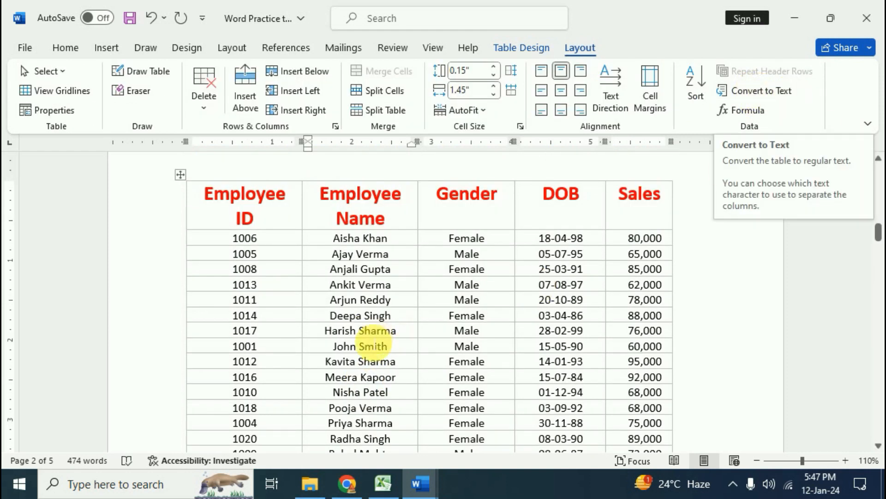
- Convert the sorted employee table to regular text separated with tabs, and look through the converted text
left_click(422, 313)
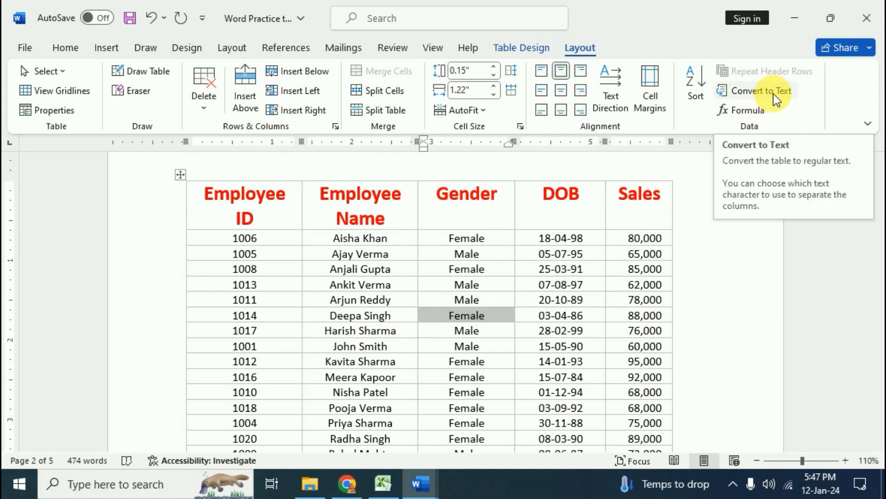
left_click(470, 238)
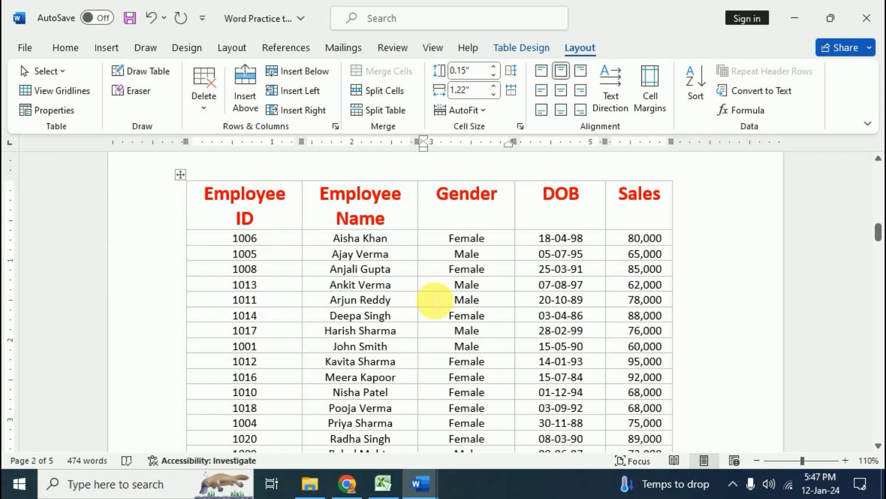
scroll(531, 363, "down", 4)
scroll(531, 363, "up", 3)
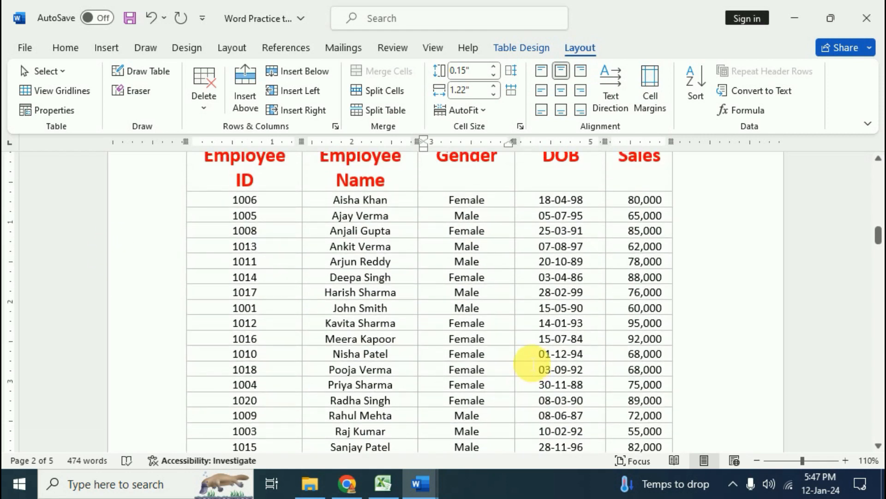
scroll(531, 365, "up", 2)
left_click(771, 91)
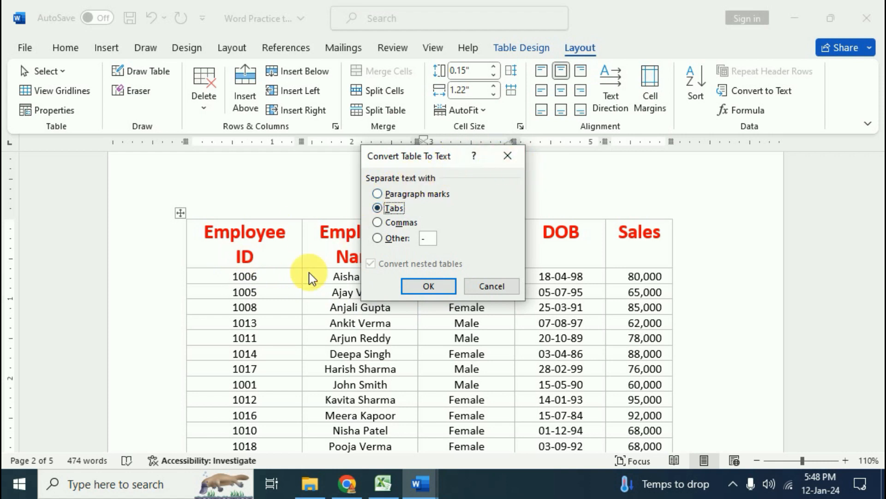
left_click(436, 289)
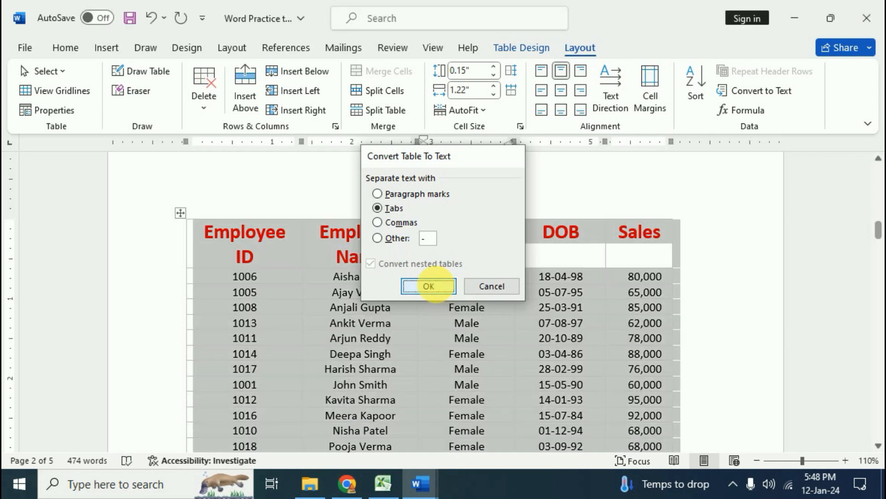
left_click(454, 315)
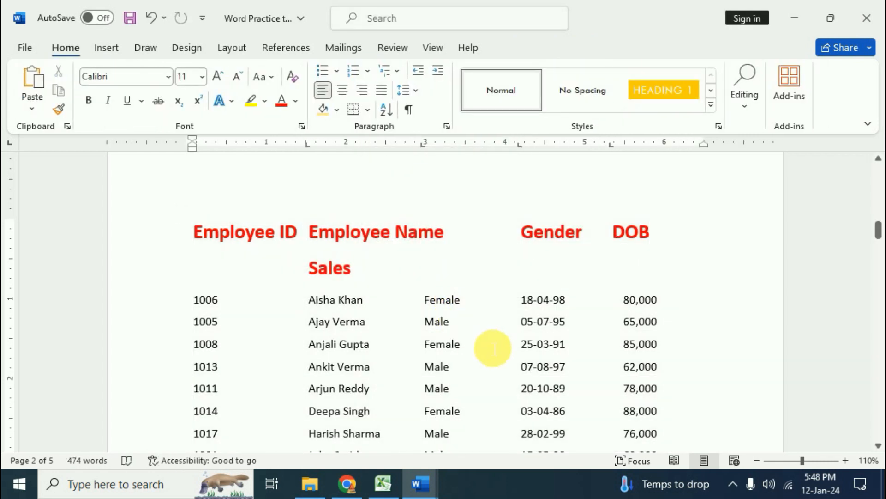
scroll(492, 348, "down", 5)
scroll(493, 349, "down", 2)
scroll(493, 348, "up", 5)
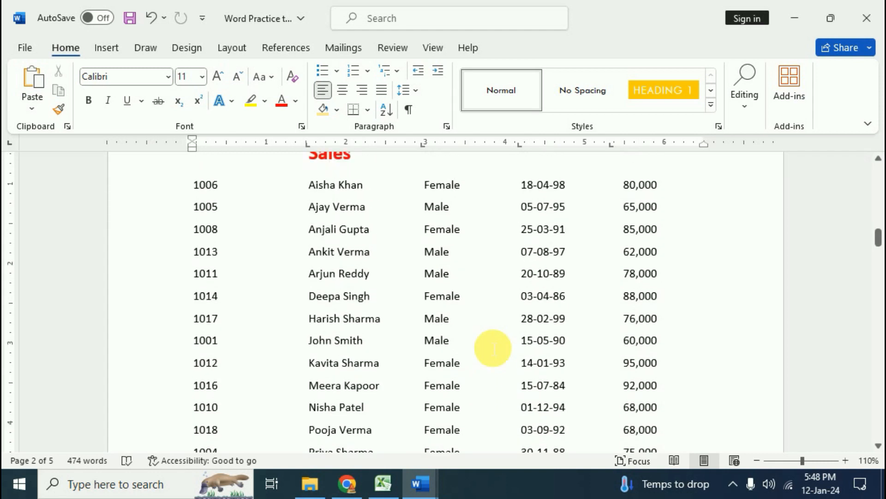
scroll(493, 348, "up", 2)
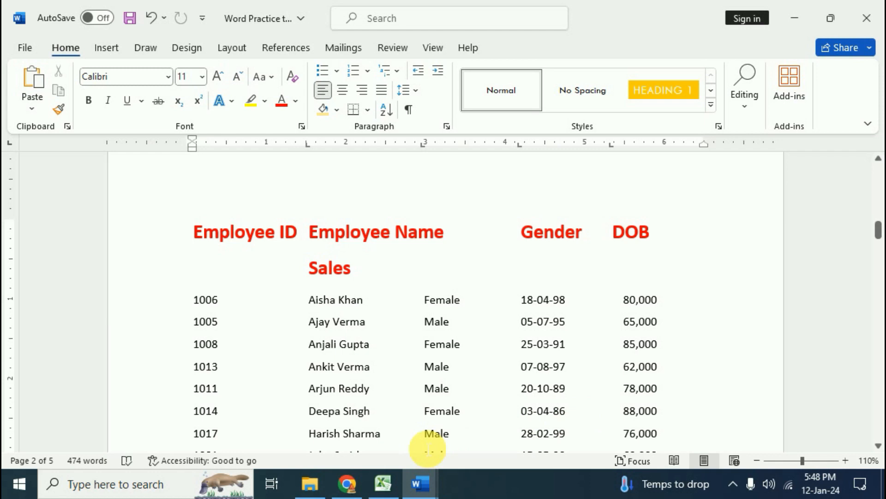
- Convert all the tab-separated employee text, including its headings, back into a five-column table with automatic fixed column width
left_click_drag(192, 231, 607, 391)
scroll(558, 367, "up", 10)
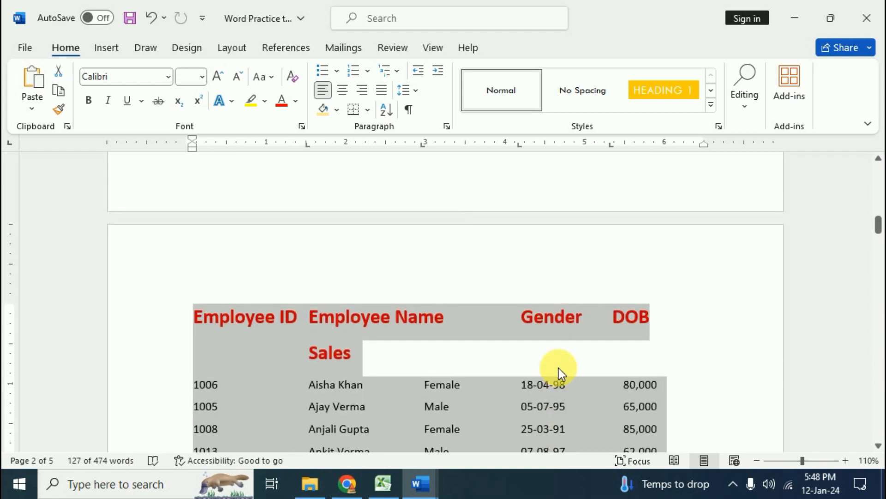
scroll(389, 232, "down", 1)
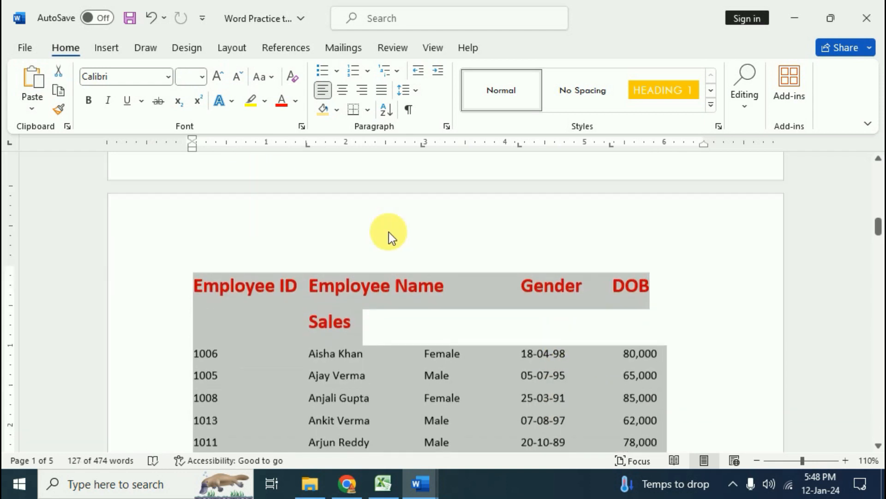
left_click(103, 50)
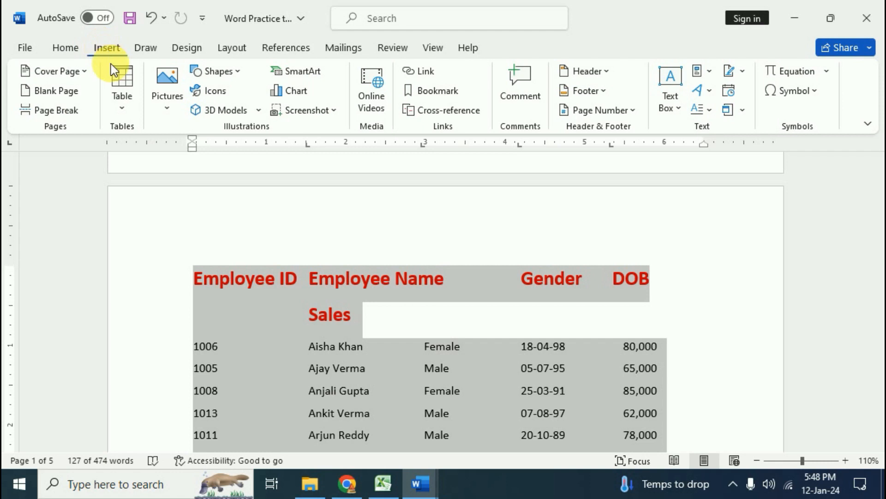
left_click(123, 109)
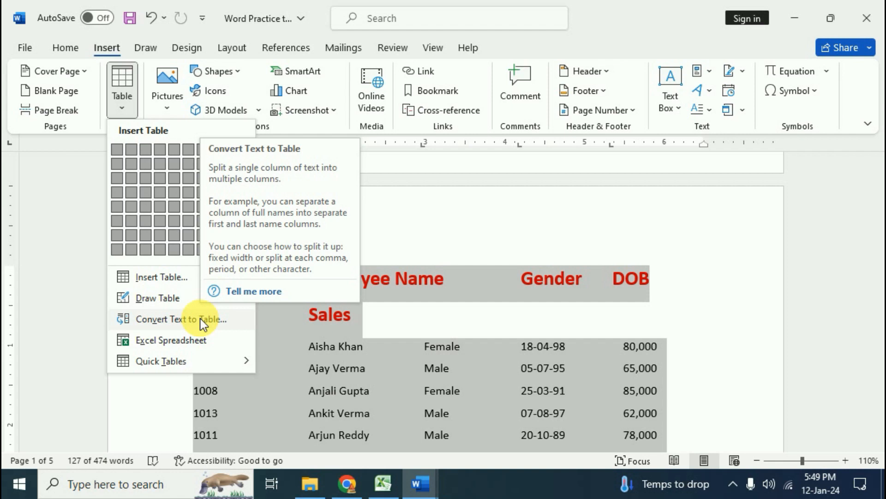
left_click(173, 319)
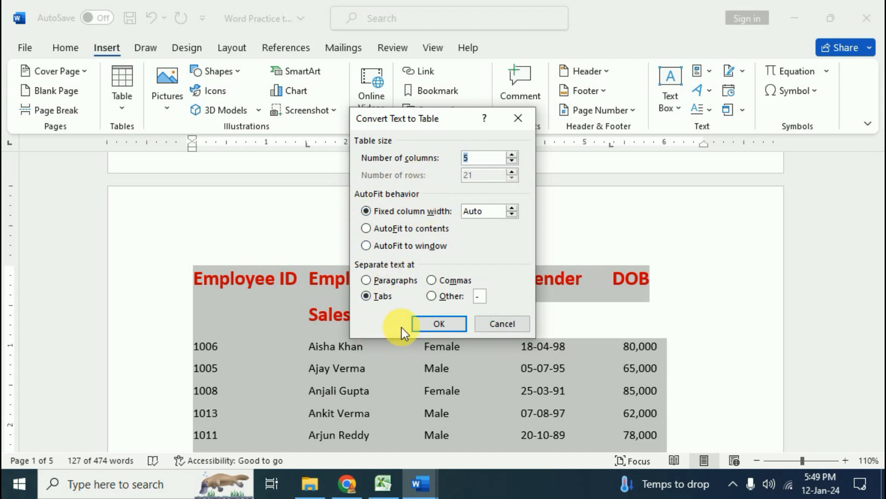
left_click(420, 328)
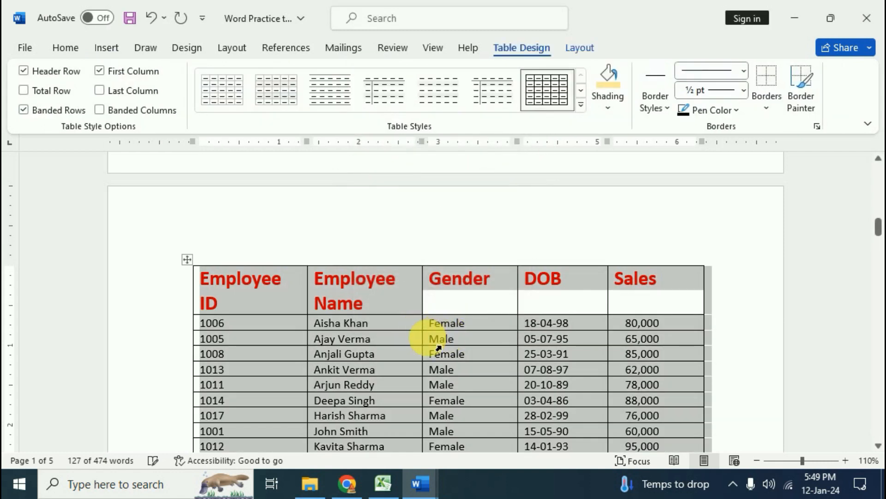
left_click(416, 337)
scroll(425, 337, "down", 5)
scroll(436, 346, "down", 5)
scroll(435, 346, "up", 8)
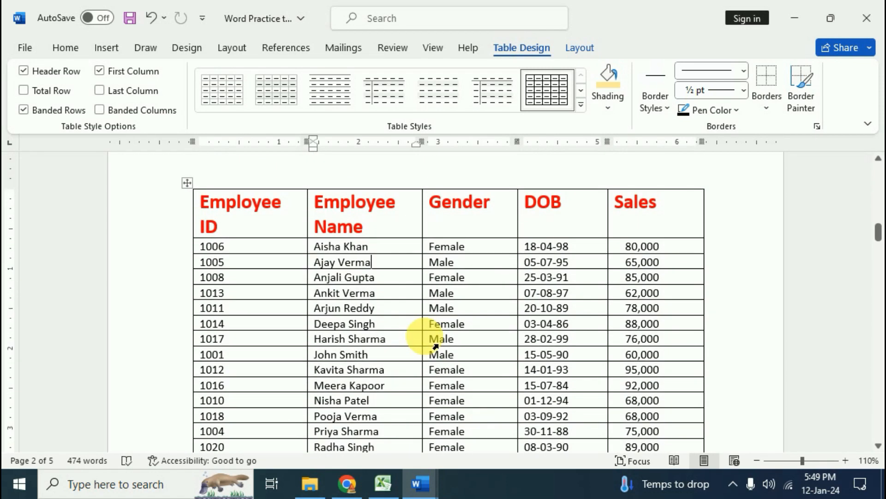
left_click(475, 310)
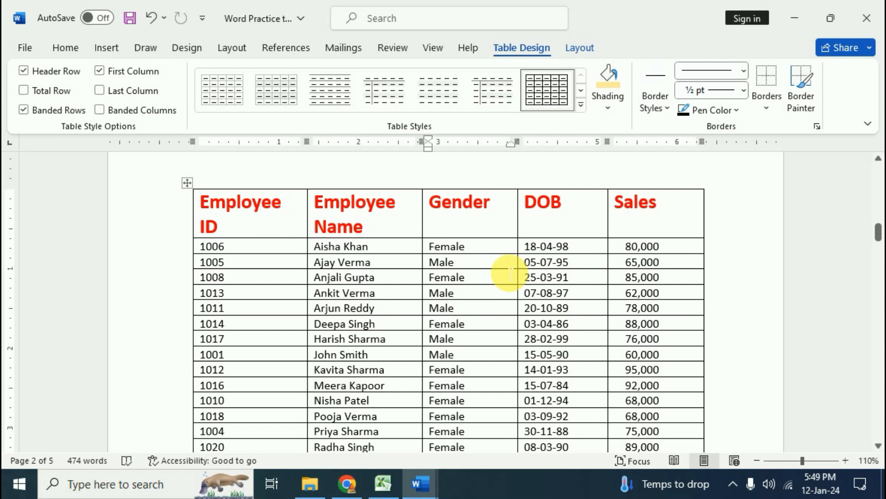
- Examine the employee table from its heading row to its last row and check where it ends on the page
left_click(576, 46)
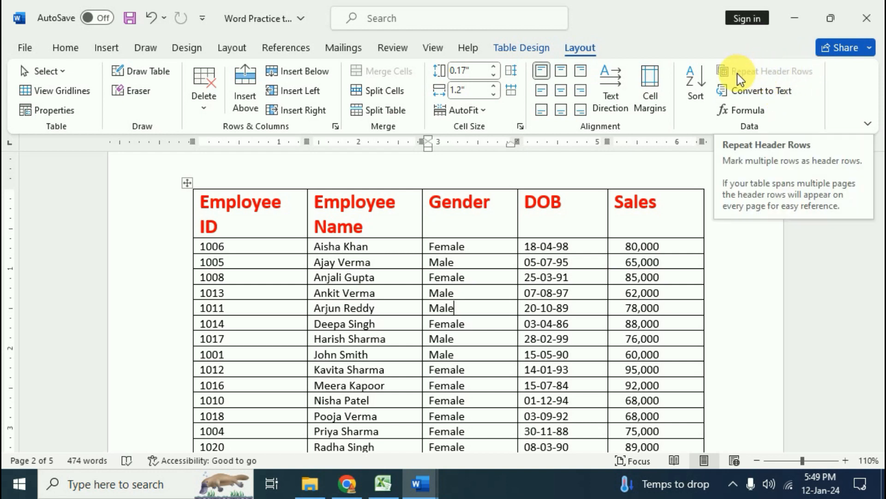
scroll(383, 312, "down", 3)
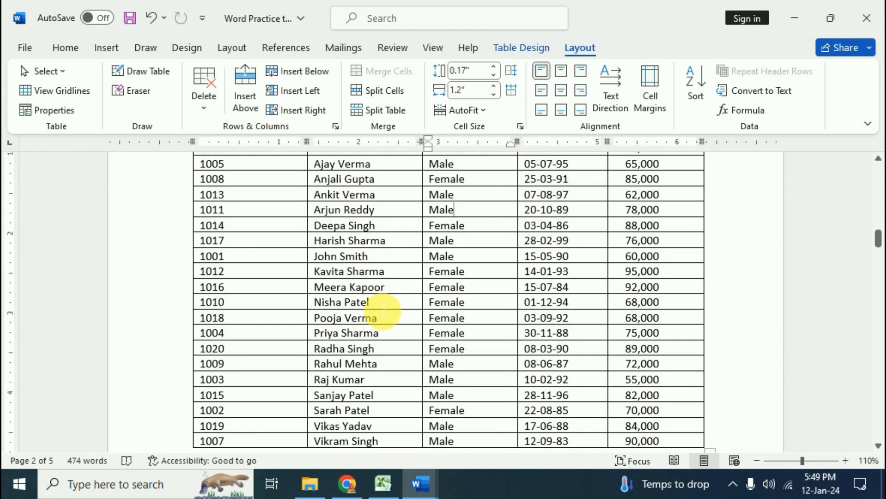
scroll(389, 311, "up", 6)
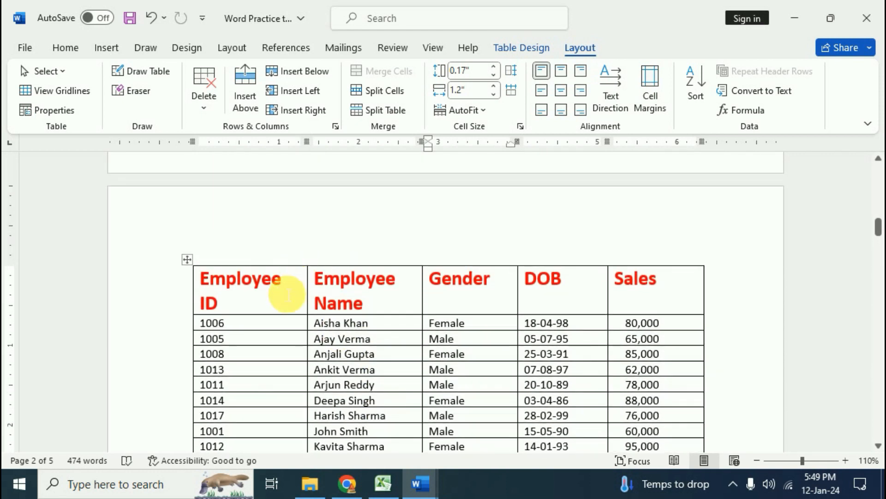
left_click(287, 295)
scroll(397, 363, "down", 7)
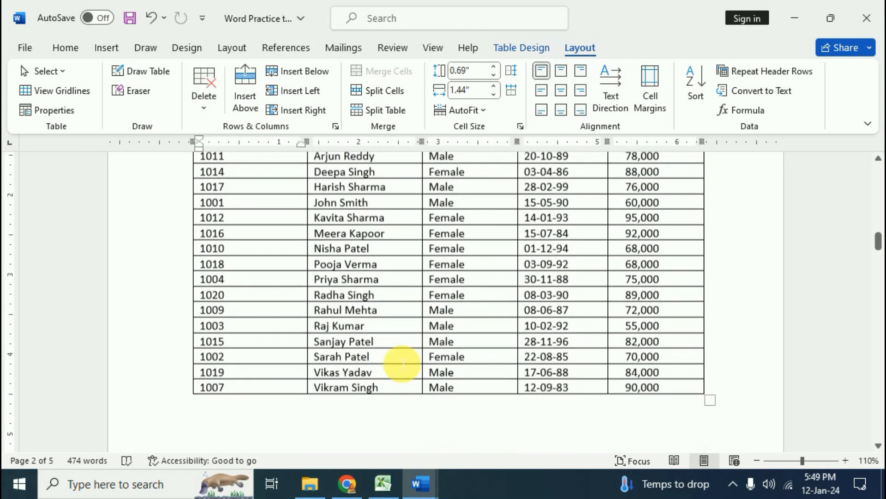
scroll(402, 363, "down", 3)
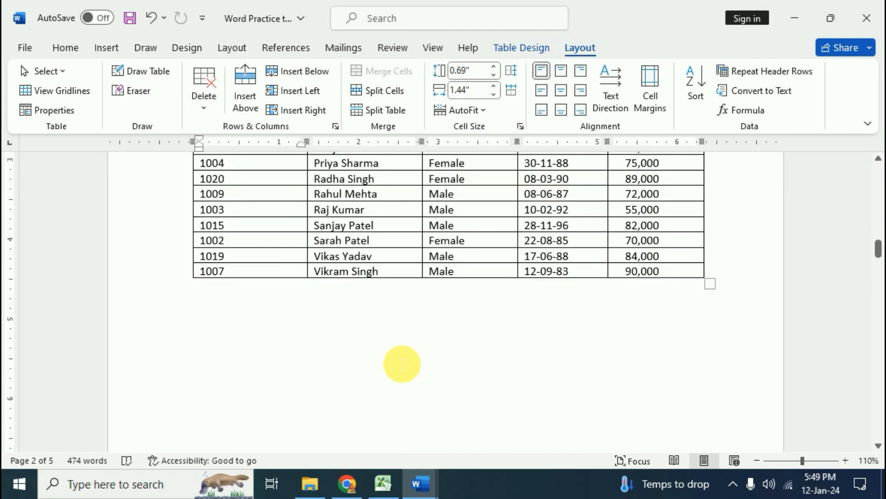
scroll(392, 323, "up", 10)
left_click(406, 295)
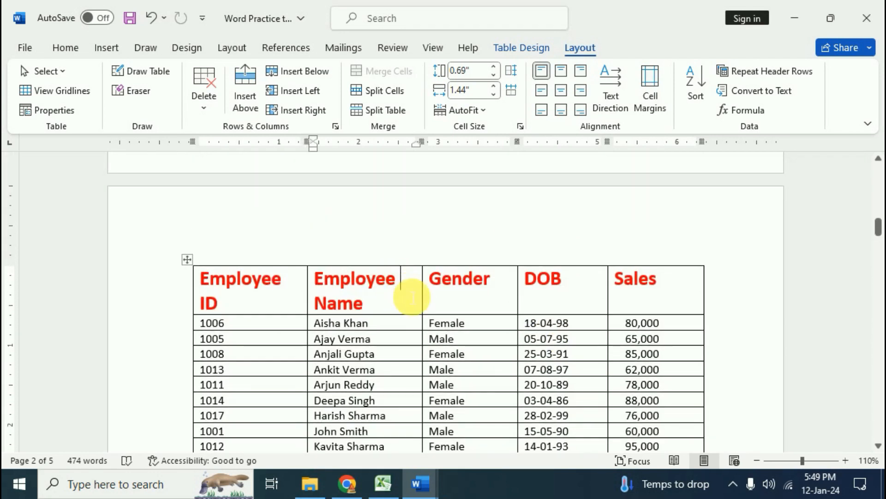
scroll(422, 342, "down", 3)
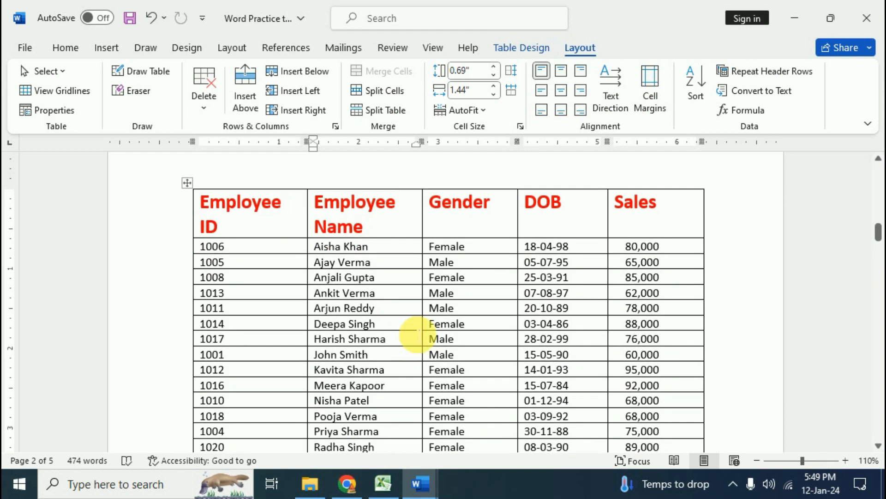
scroll(421, 335, "down", 7)
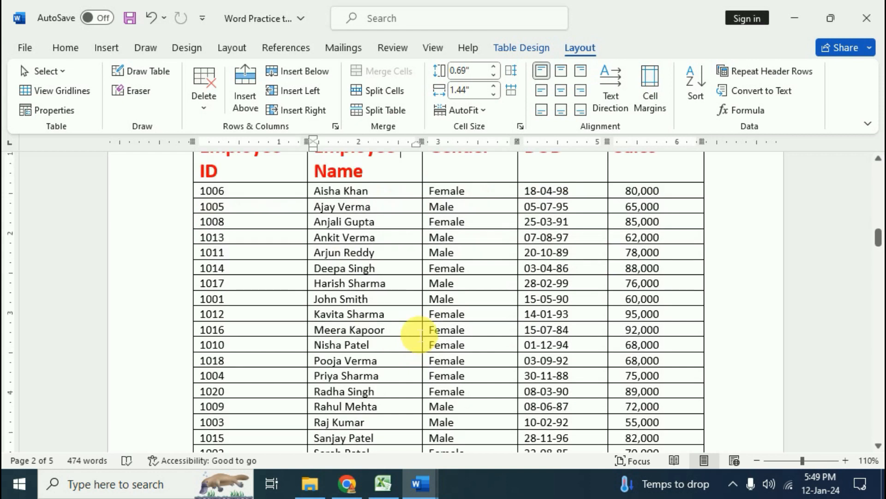
- Add blank rows below the last employee entry until the table continues onto the next page
left_click(402, 354)
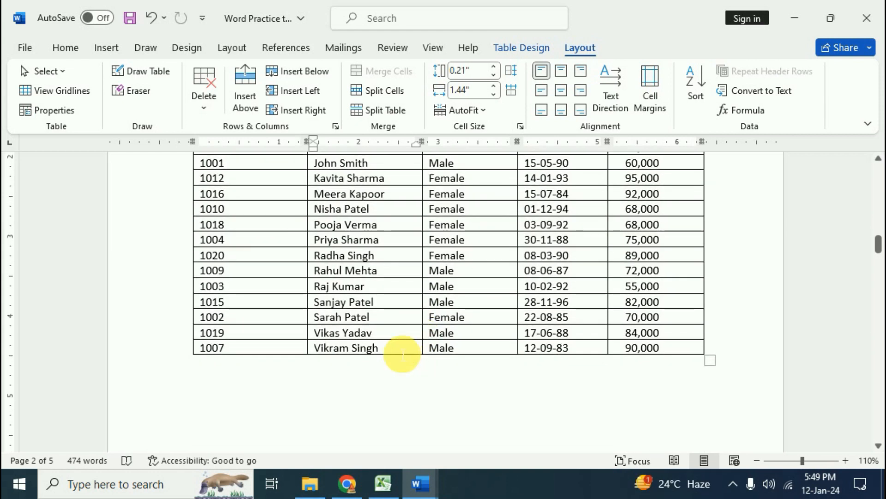
left_click(312, 74)
left_click(311, 73)
left_click(311, 73)
left_click(311, 74)
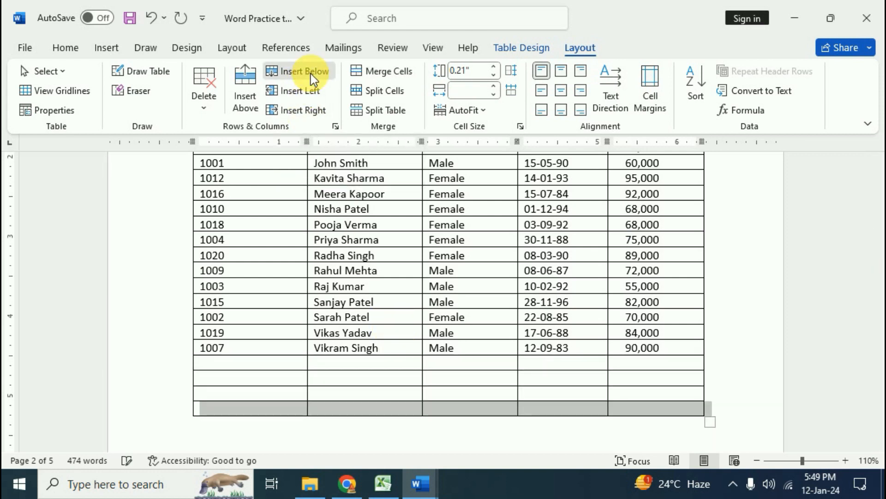
left_click(312, 74)
scroll(386, 273, "down", 5)
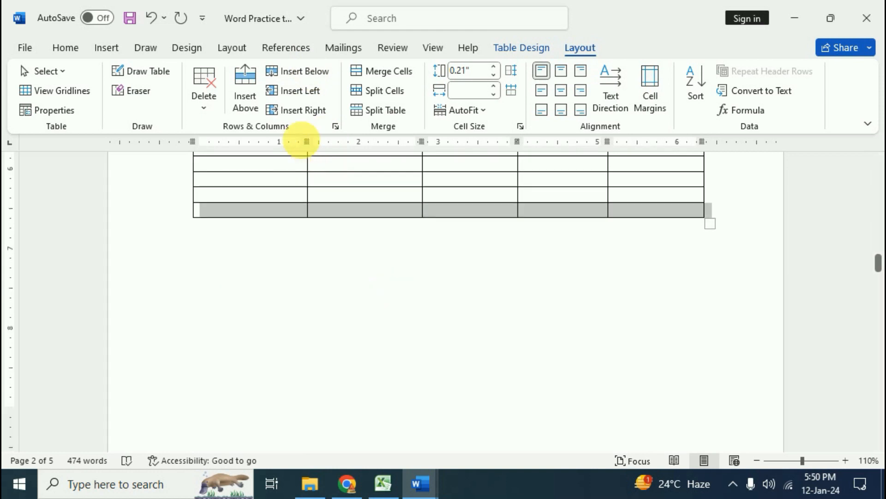
left_click(311, 74)
left_click(311, 74)
left_click(311, 74)
left_click(311, 74)
left_click(311, 74)
left_click(311, 74)
left_click(311, 74)
left_click(312, 73)
left_click(311, 73)
scroll(405, 313, "down", 5)
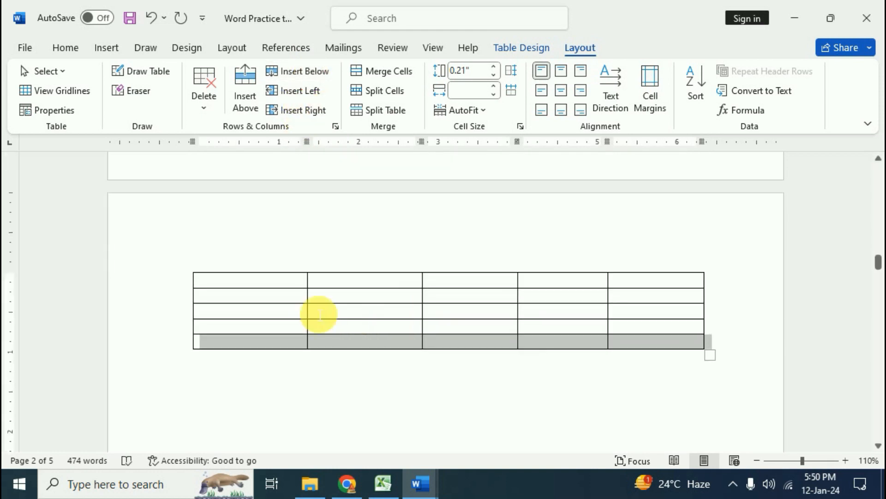
- Add several more blank rows below the table's last row on the continuation page
left_click(323, 284)
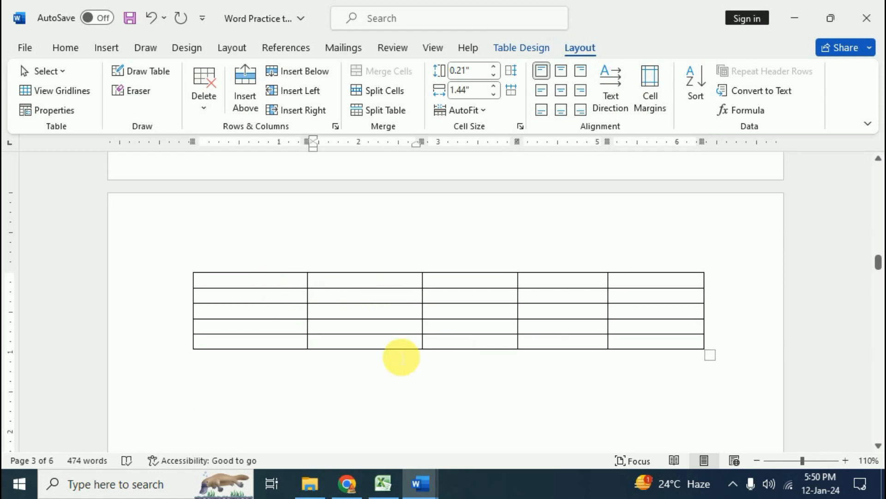
scroll(376, 327, "up", 10)
scroll(277, 233, "up", 3)
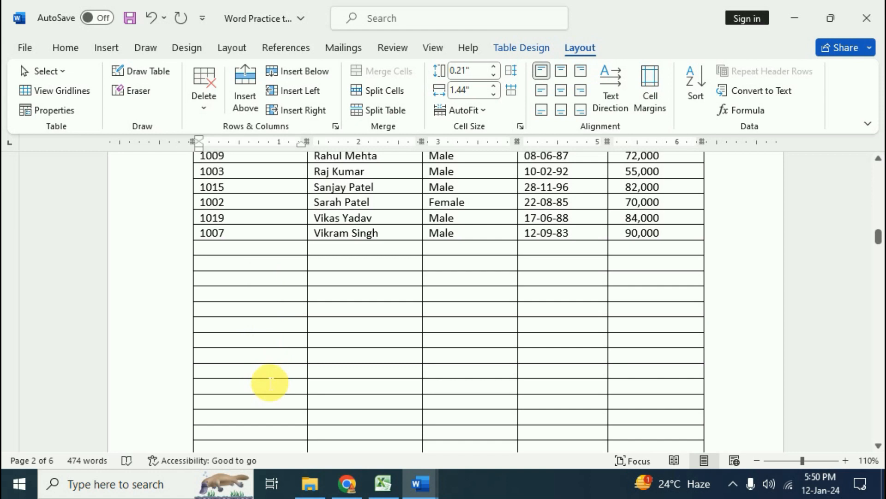
scroll(270, 382, "down", 12)
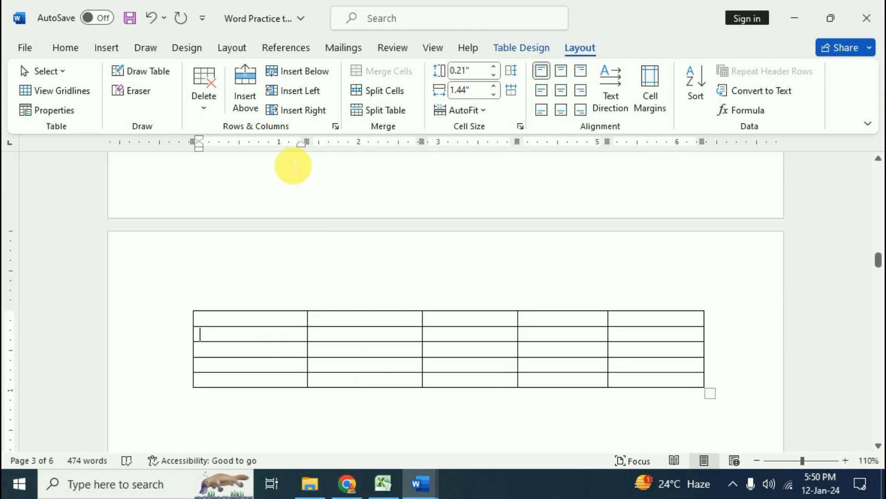
left_click(247, 379)
left_click(318, 71)
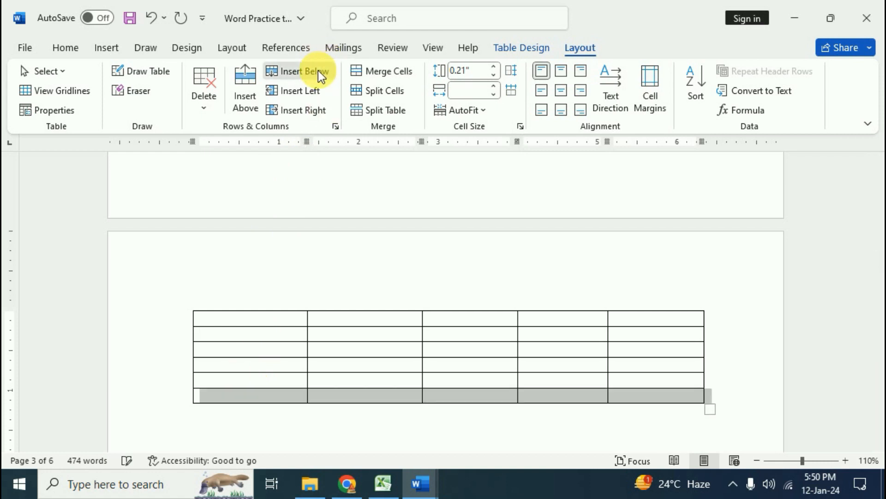
left_click(318, 71)
left_click(317, 70)
left_click(318, 70)
left_click(317, 70)
left_click(318, 71)
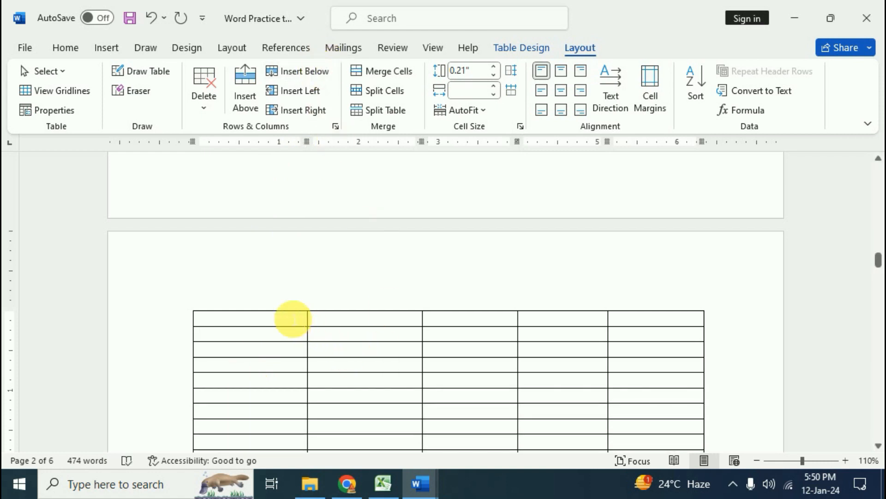
- Check the top of the continuation page for headings and turn on Repeat Header Rows for the table's heading row
left_click(292, 317)
left_click(370, 322)
key("Down")
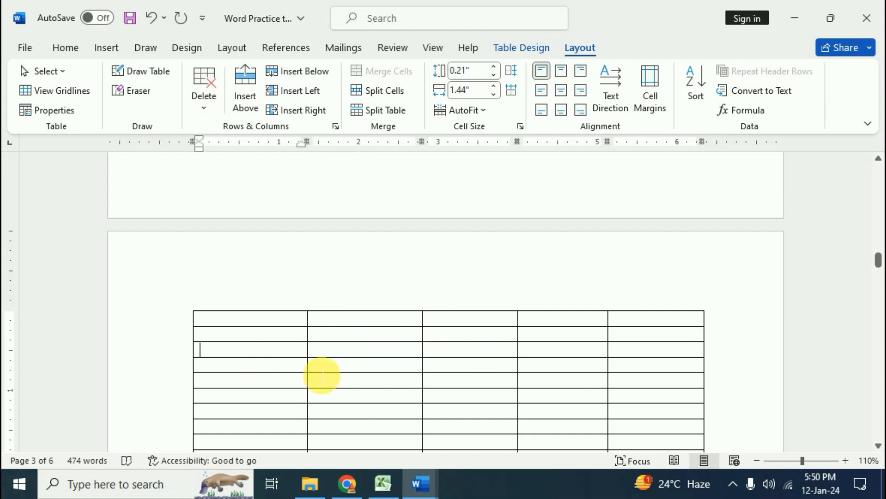
scroll(451, 385, "up", 3)
scroll(452, 384, "up", 15)
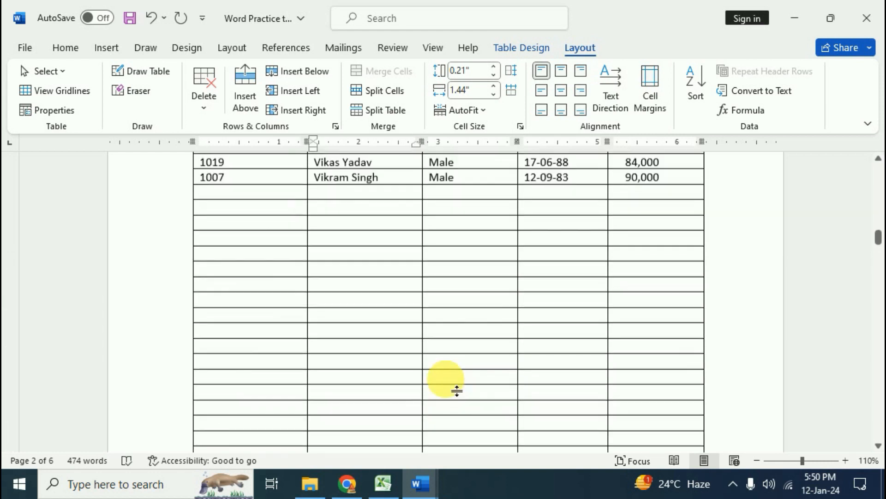
scroll(445, 378, "up", 8)
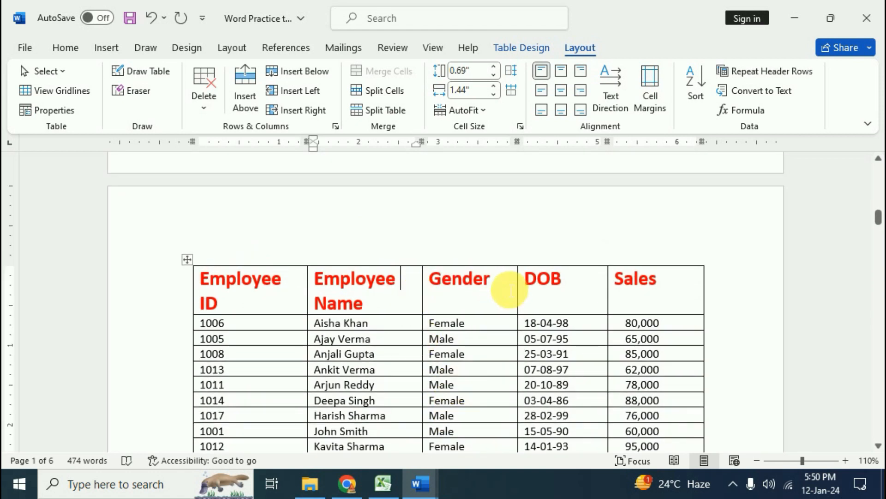
left_click(505, 287)
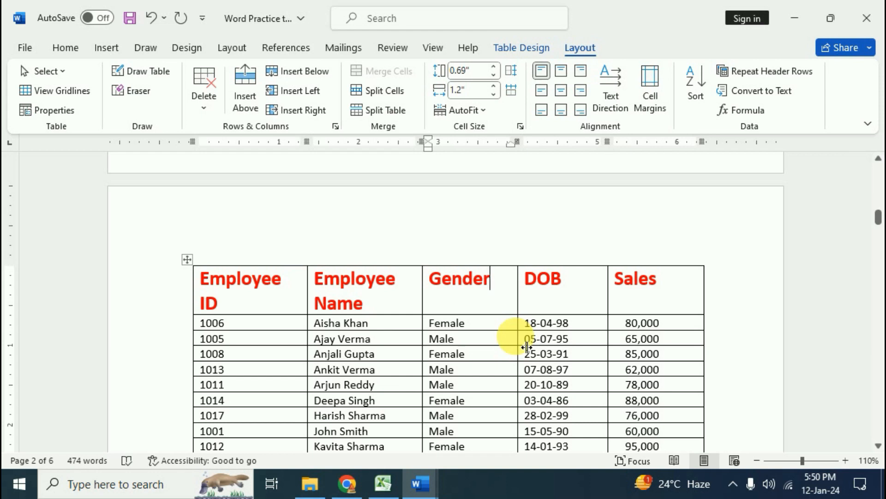
left_click(791, 74)
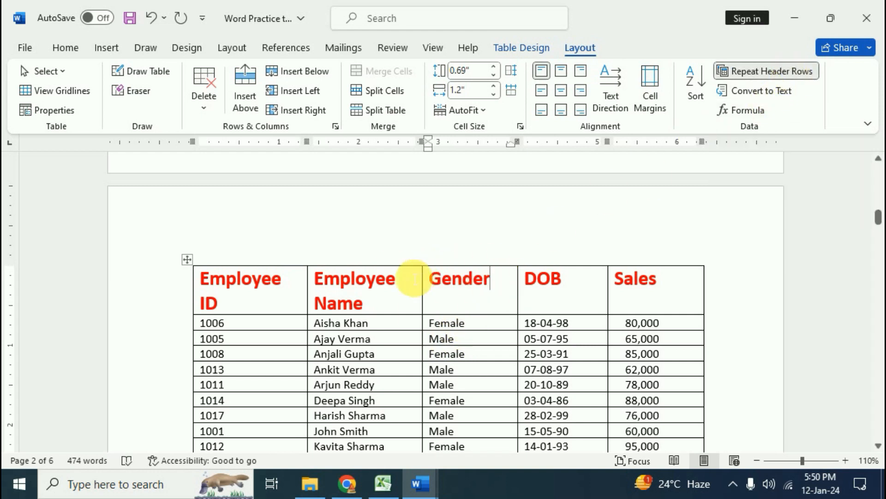
- Examine the top of the table's continuation page for the repeated headings and compare it with the first page
scroll(447, 295, "down", 15)
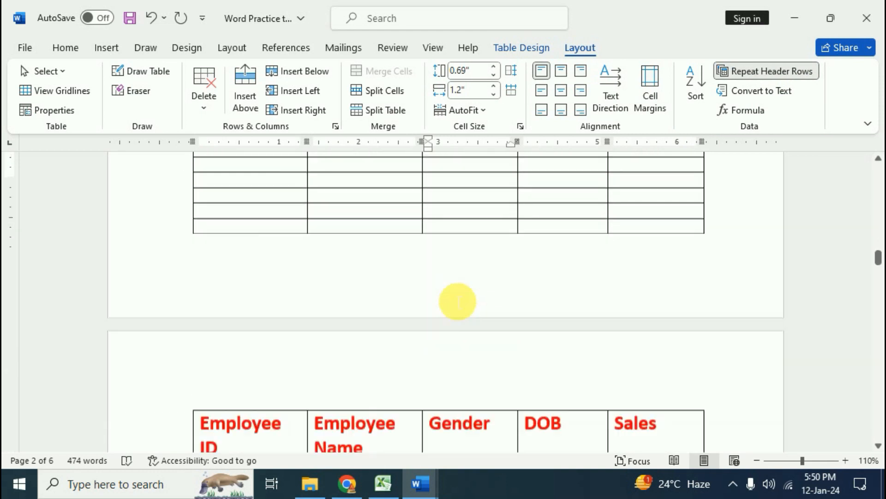
scroll(344, 270, "up", 1)
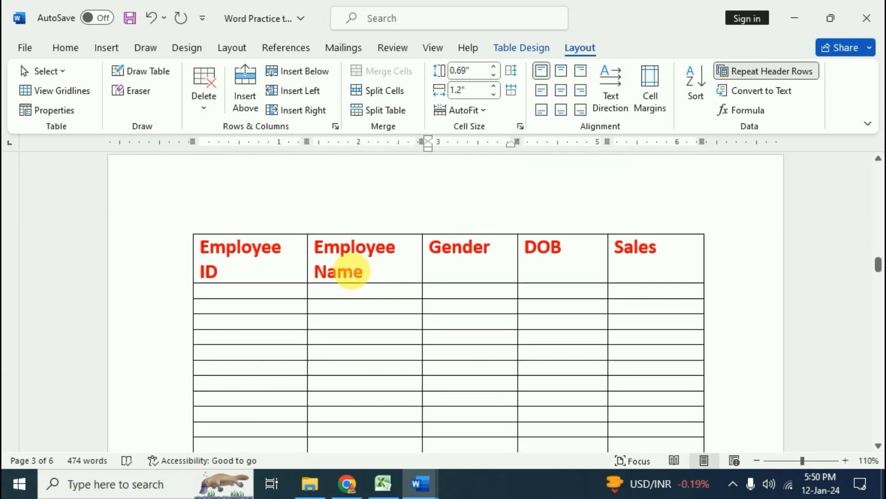
scroll(482, 299, "up", 8)
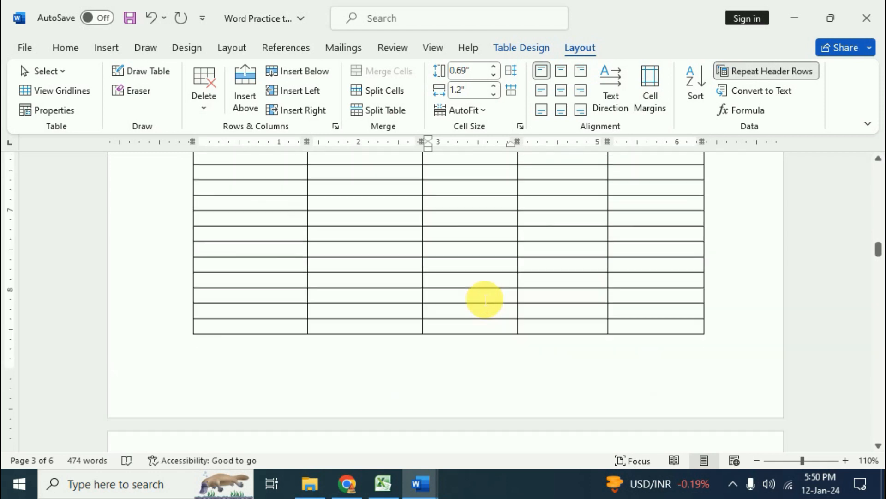
scroll(483, 299, "up", 8)
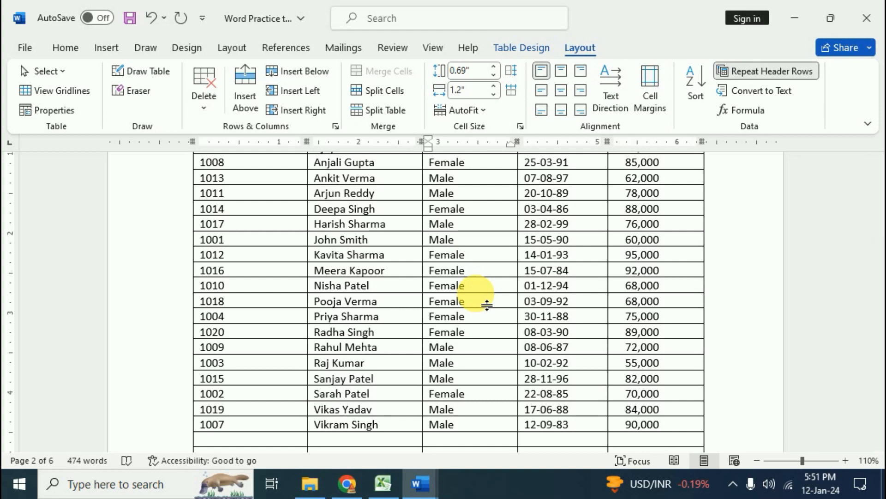
left_click(777, 79)
scroll(513, 383, "down", 5)
scroll(512, 383, "down", 8)
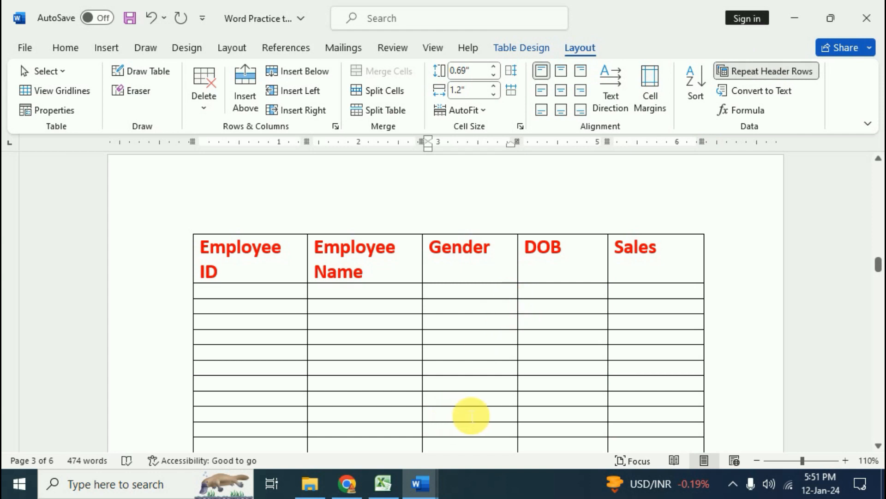
scroll(450, 415, "up", 5)
scroll(471, 411, "up", 5)
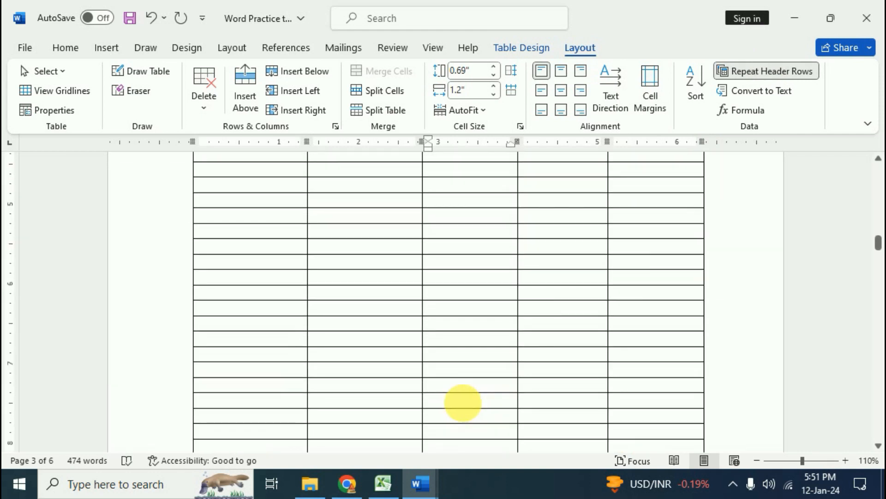
left_click(799, 74)
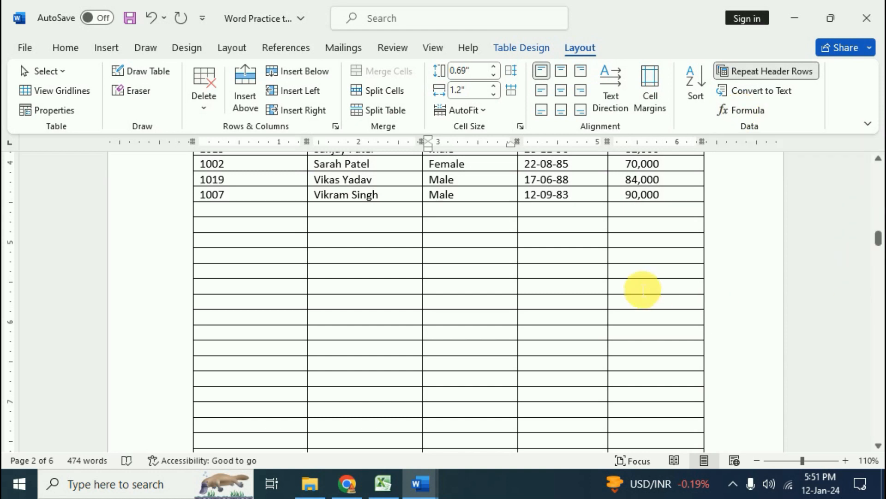
- Insert the formula =SUM(ABOVE) in the first blank Sales cell below the last employee entry
scroll(387, 289, "up", 3)
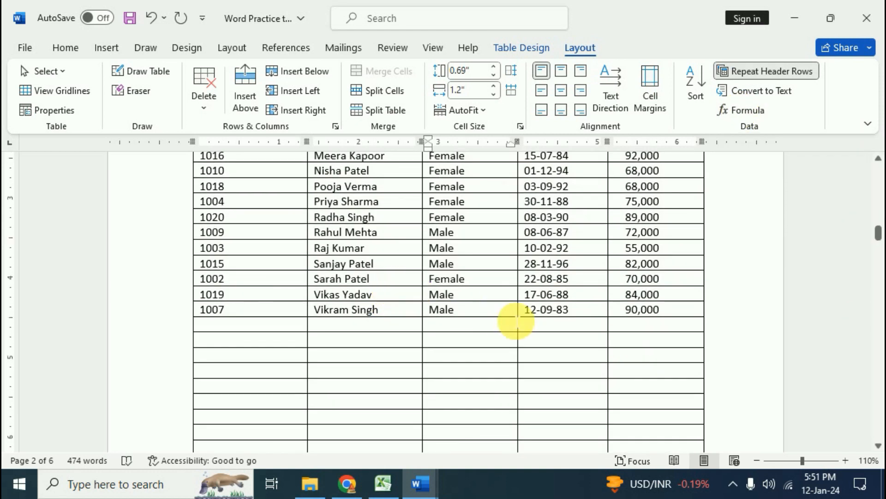
scroll(515, 319, "up", 3)
scroll(515, 319, "up", 2)
scroll(627, 332, "down", 4)
scroll(653, 333, "up", 3)
scroll(671, 394, "down", 3)
left_click(665, 370)
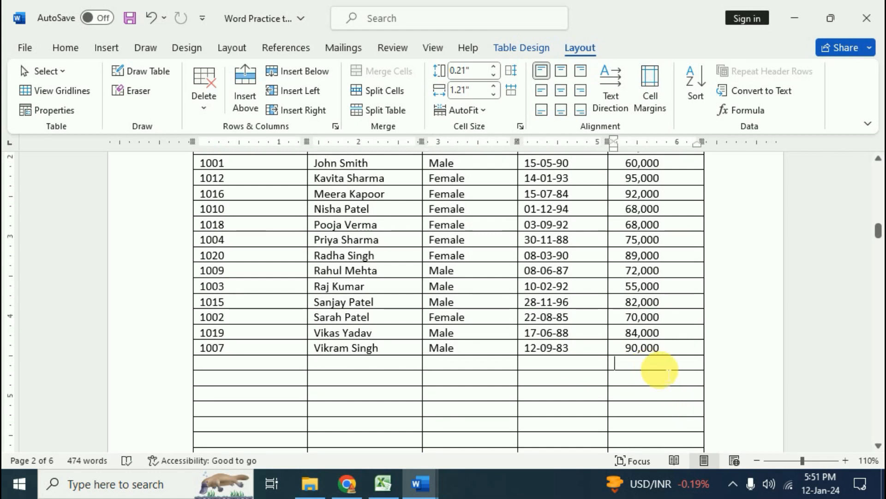
left_click(751, 113)
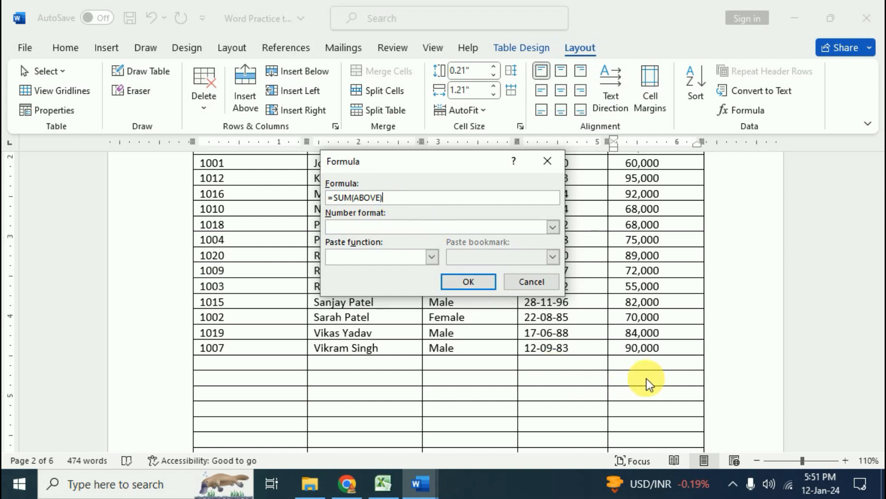
left_click(474, 282)
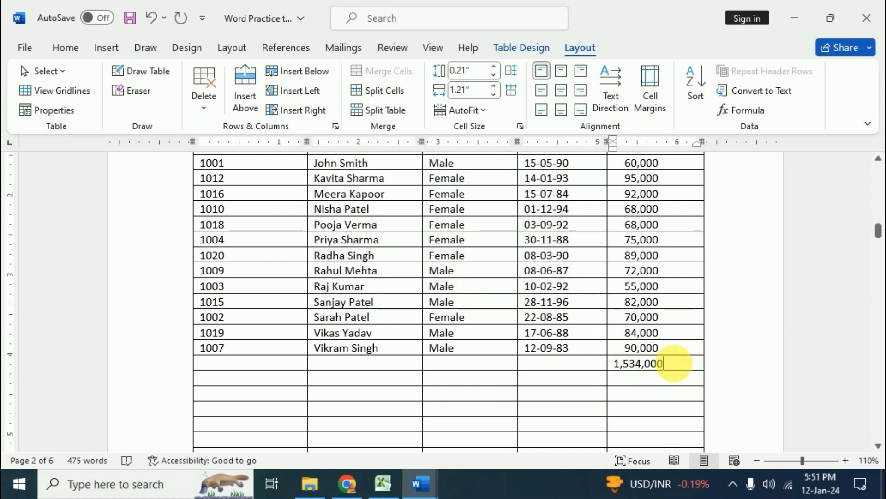
- Check the Sales figures against the calculated total and delete the total from the cell below them
scroll(680, 375, "up", 3)
scroll(682, 366, "down", 2)
scroll(682, 366, "down", 1)
left_click_drag(683, 362, 621, 364)
key("Delete")
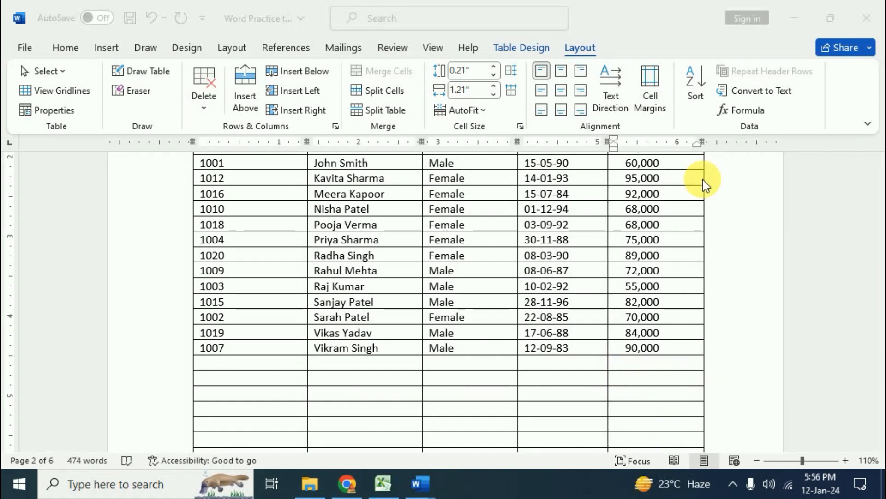
scroll(661, 332, "up", 2)
scroll(659, 372, "down", 2)
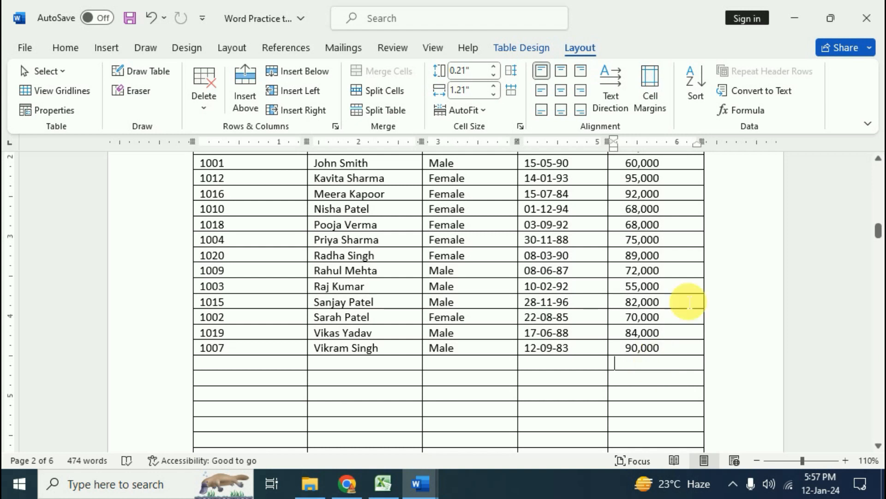
- Open a new formula for the blank cell below the last Sales figure and browse the available functions
left_click(753, 111)
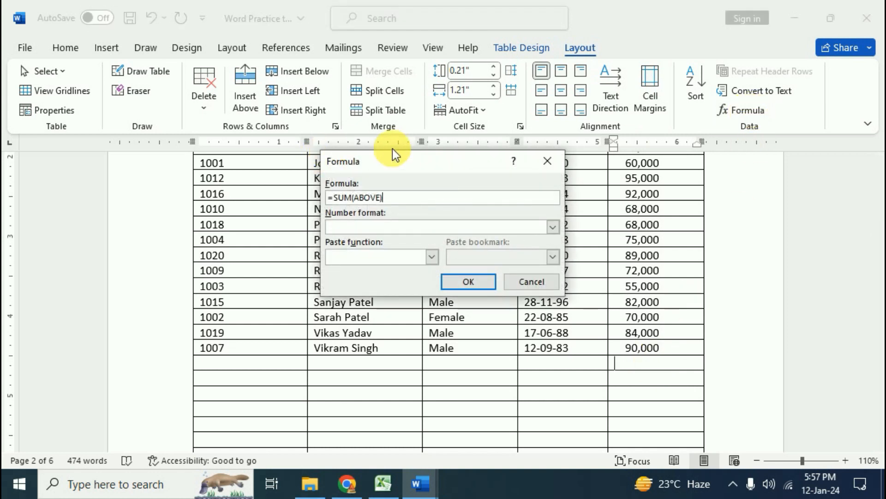
left_click_drag(423, 161, 573, 157)
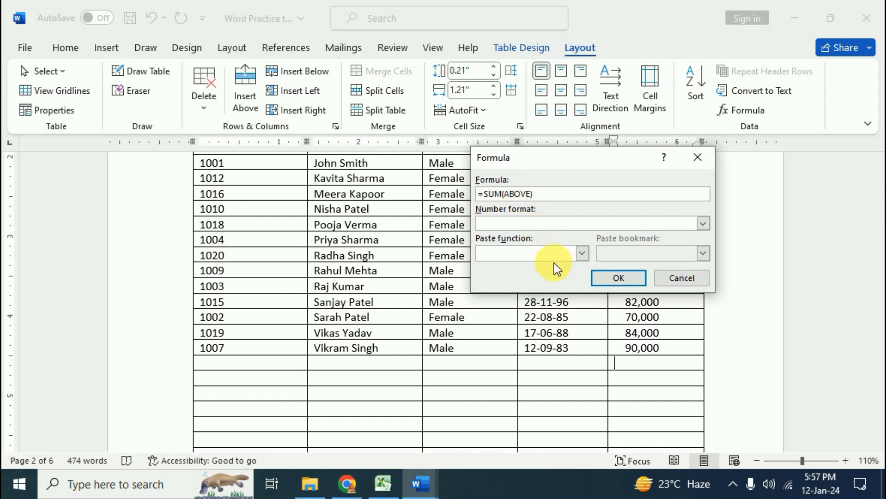
left_click(582, 253)
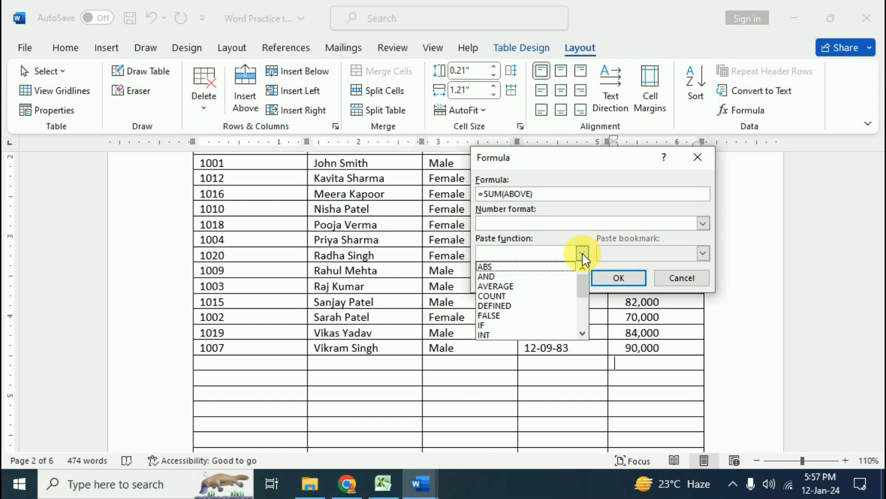
scroll(525, 303, "down", 3)
scroll(524, 305, "up", 3)
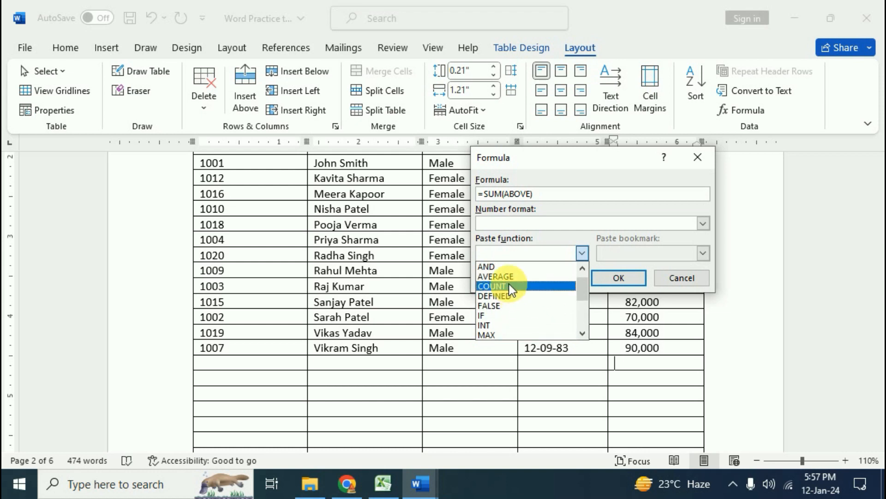
left_click(548, 196)
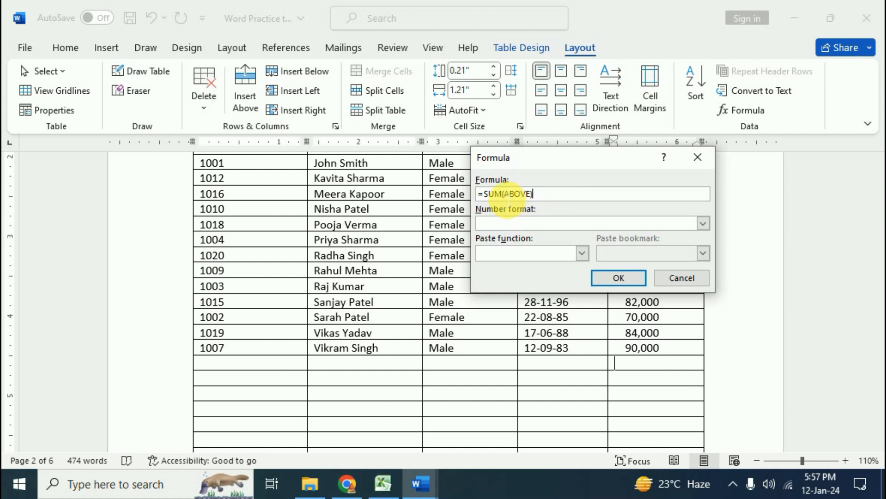
key("BackSpace")
key("BackSpace")
key("BackSpace")
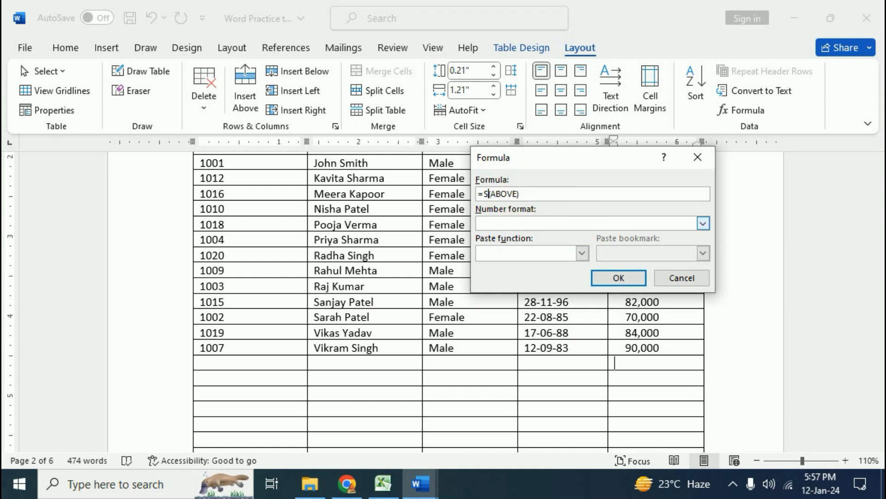
left_click(583, 253)
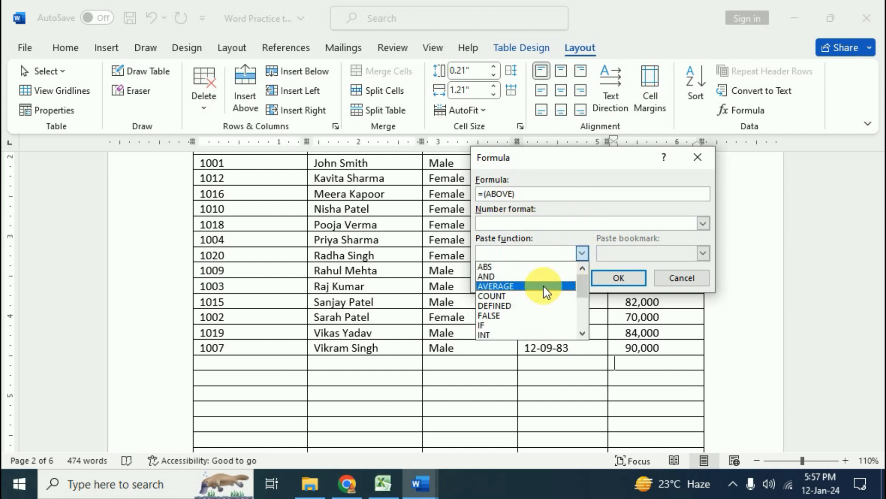
left_click(500, 287)
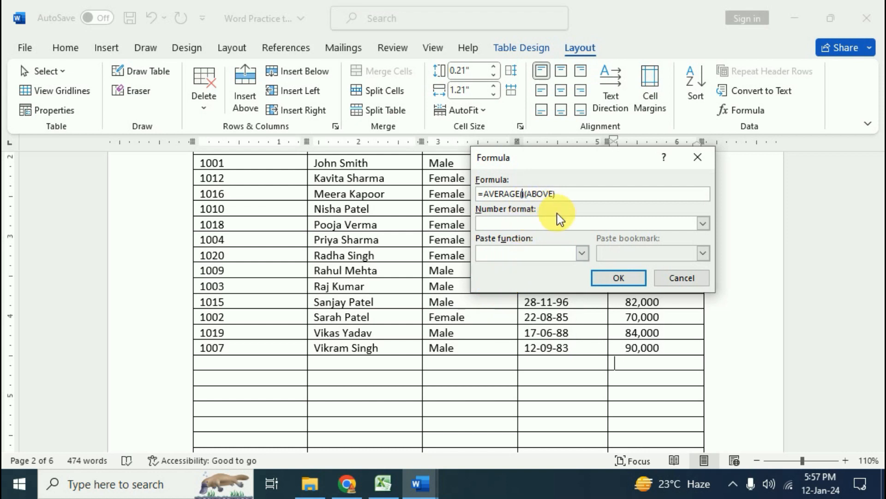
left_click(568, 195)
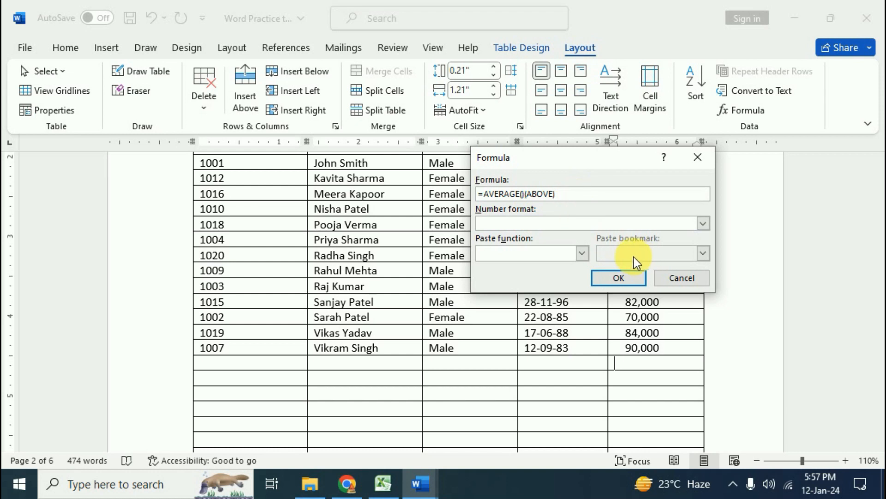
key("BackSpace")
key("BackSpace")
key("BackSpace")
key("BackSpace")
key("BackSpace")
key("BackSpace")
key("BackSpace")
key("BackSpace")
key("BackSpace")
key("BackSpace")
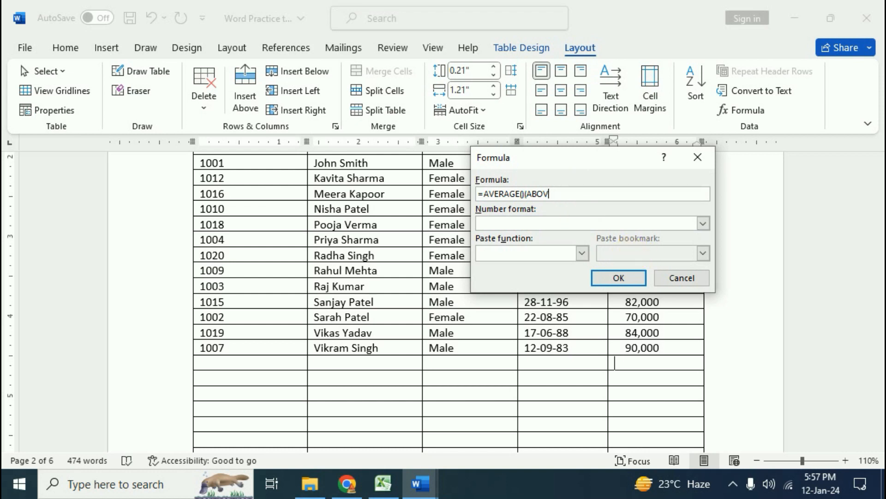
key("BackSpace")
key("BackSpace")
key("BackSpace")
key("BackSpace")
key("BackSpace")
key("BackSpace")
key("BackSpace")
left_click(697, 158)
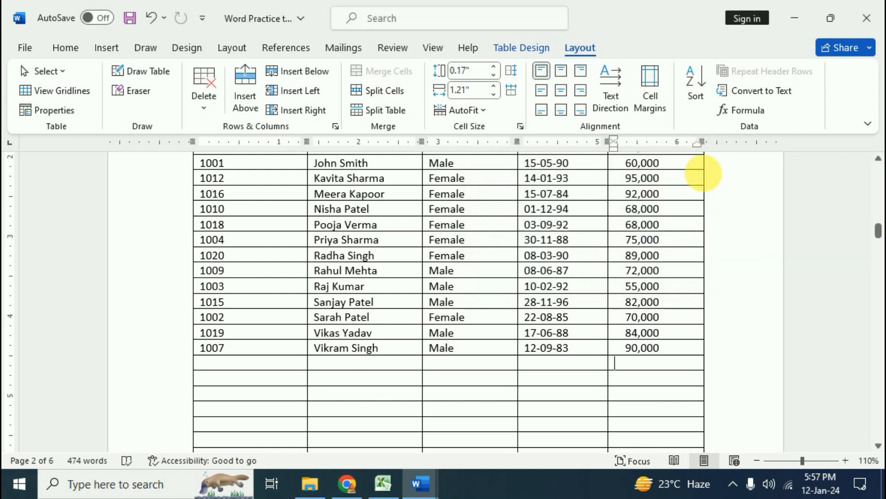
- Insert the formula =AVERAGE(above) in the blank cell below the last Sales figure, replacing the suggested SUM formula
left_click(750, 112)
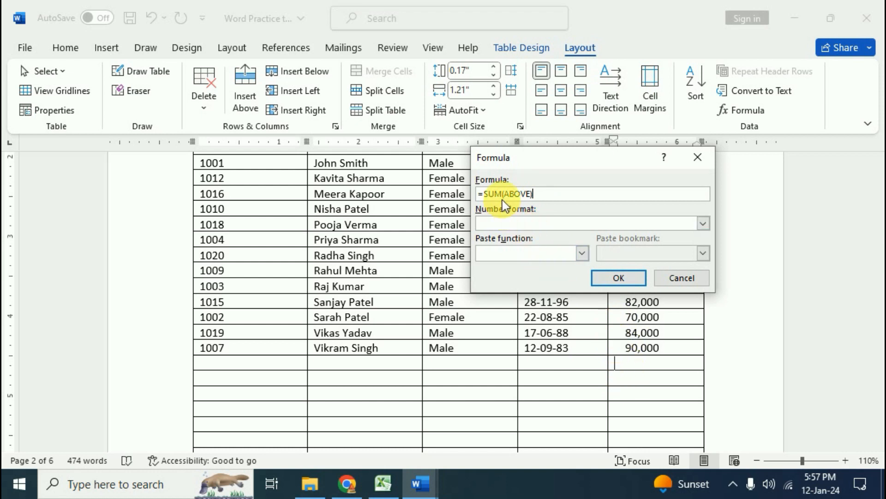
key("BackSpace")
key("BackSpace")
key("BackSpace")
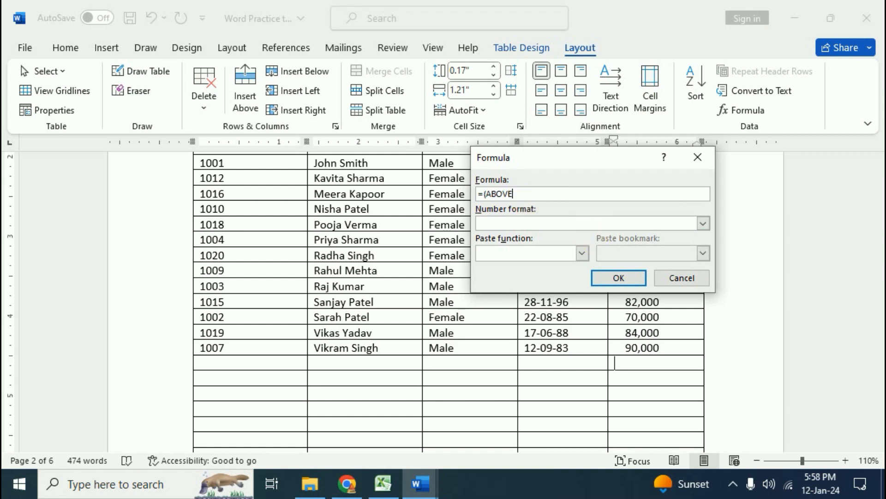
key("BackSpace")
key("BackSpace")
key("BackSpace")
key("BackSpace")
key("BackSpace")
key("BackSpace")
key("BackSpace")
key("BackSpace")
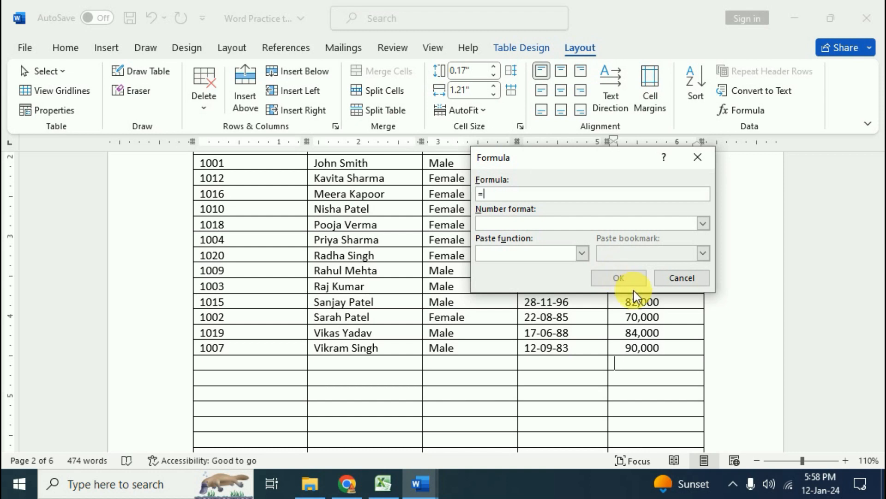
left_click(583, 253)
left_click(502, 285)
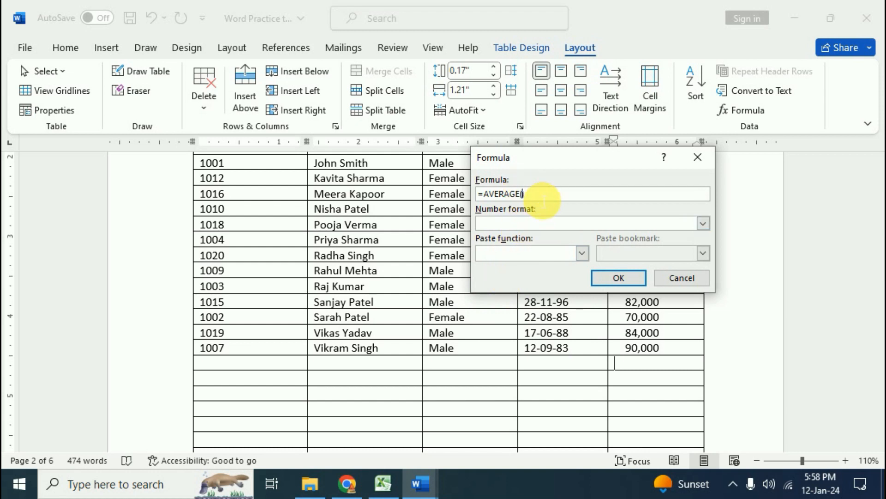
type("abo")
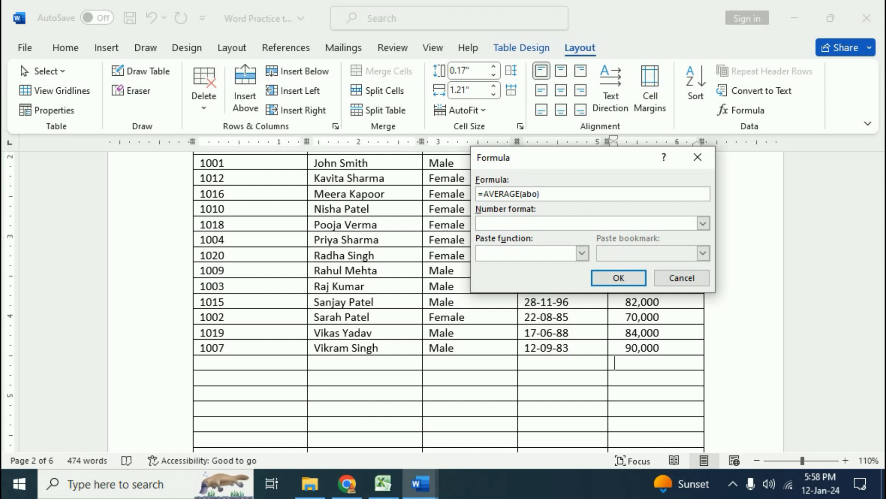
type("ve")
key("Return")
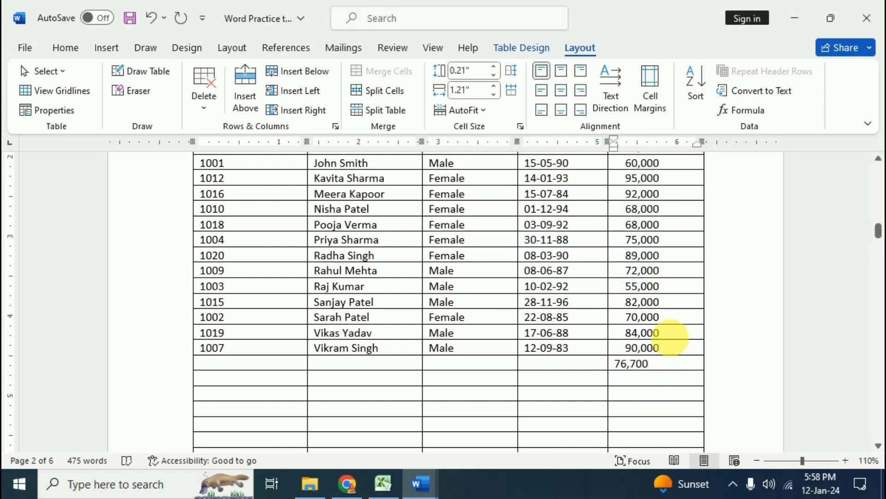
- Review the Sales figures in the employee table against the calculated average below them
scroll(678, 342, "up", 5)
scroll(677, 342, "down", 5)
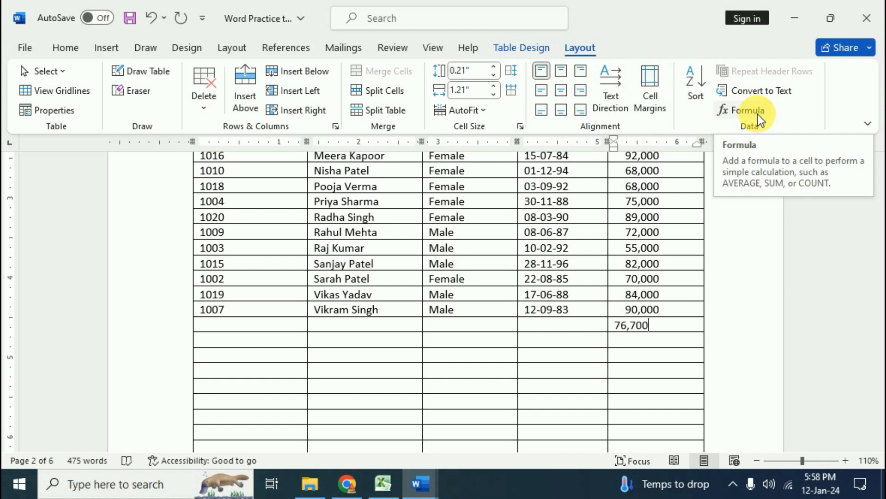
scroll(670, 327, "up", 3)
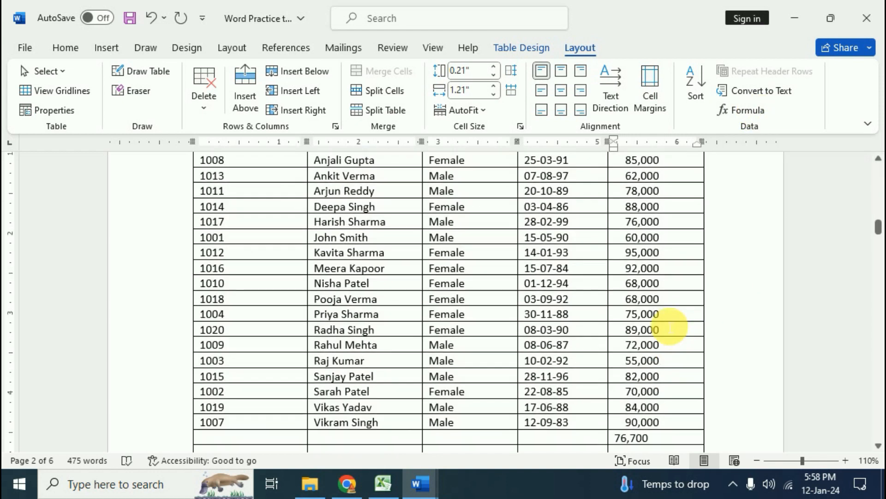
scroll(669, 327, "down", 5)
scroll(669, 327, "up", 2)
scroll(669, 329, "down", 4)
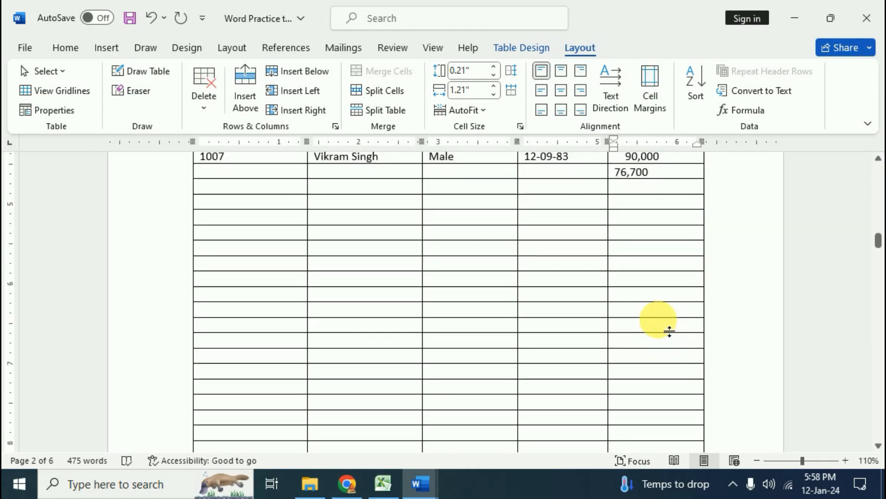
- Insert the formula =SUM(LEFT) in the blank last cell of the Item 1 row in the items table
scroll(670, 330, "down", 5)
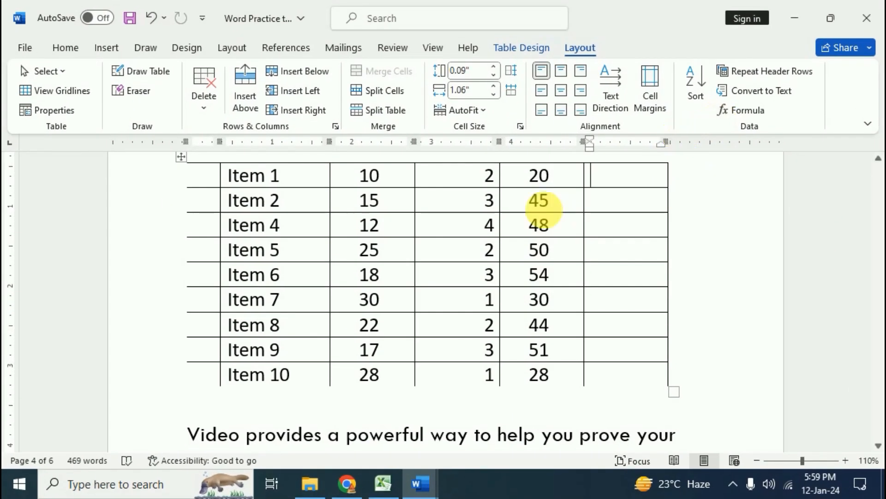
scroll(516, 245, "up", 3)
scroll(517, 246, "down", 3)
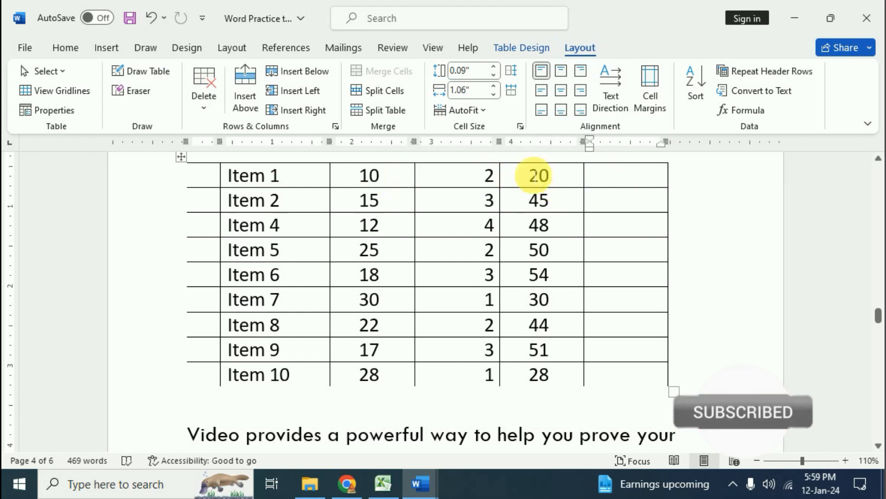
left_click(744, 111)
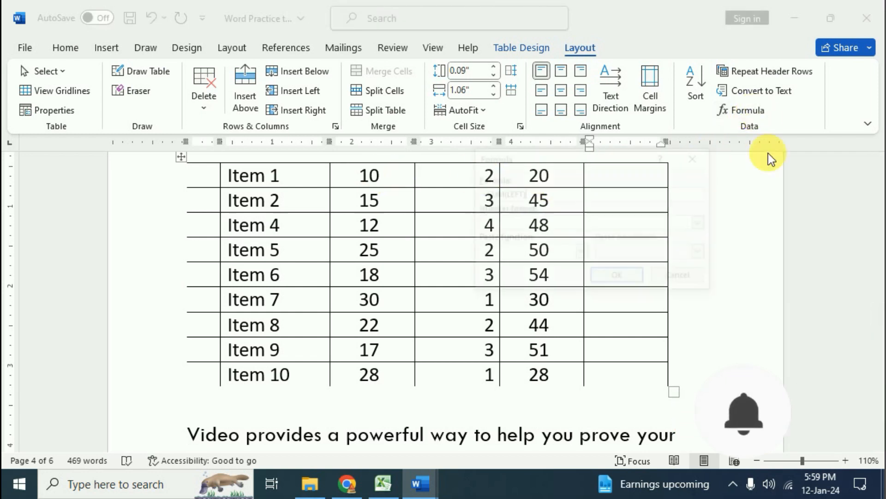
left_click_drag(574, 158, 613, 119)
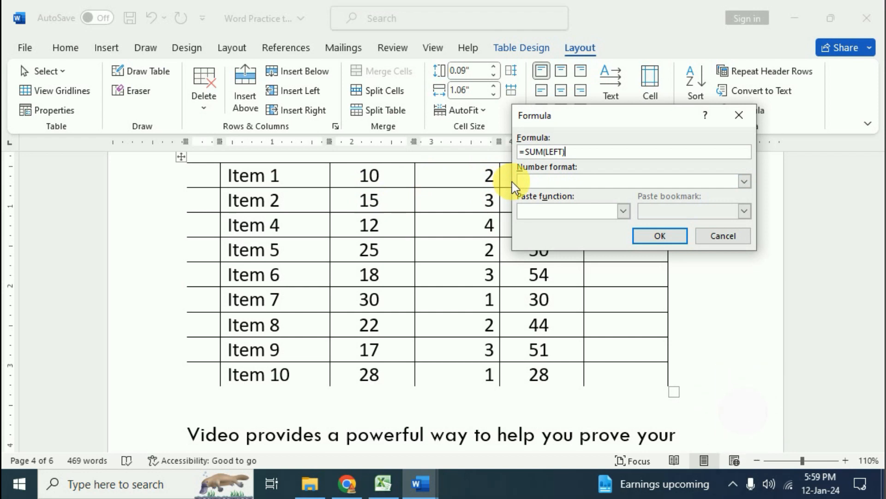
left_click(660, 236)
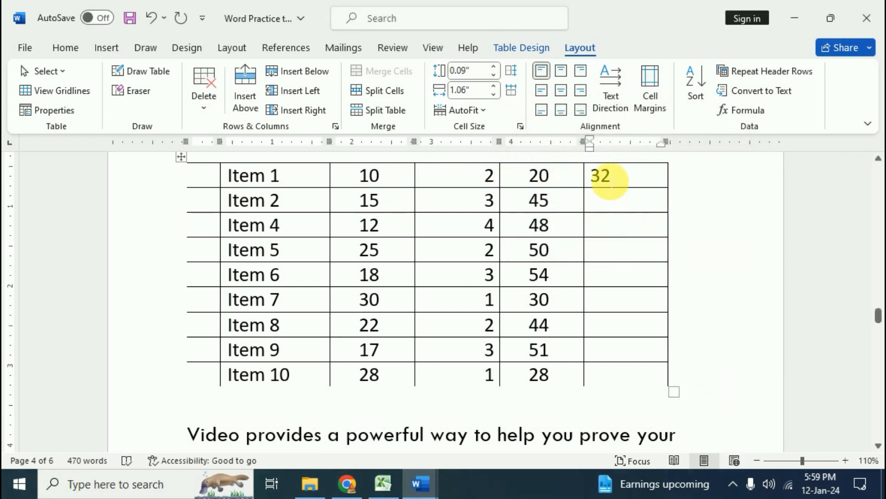